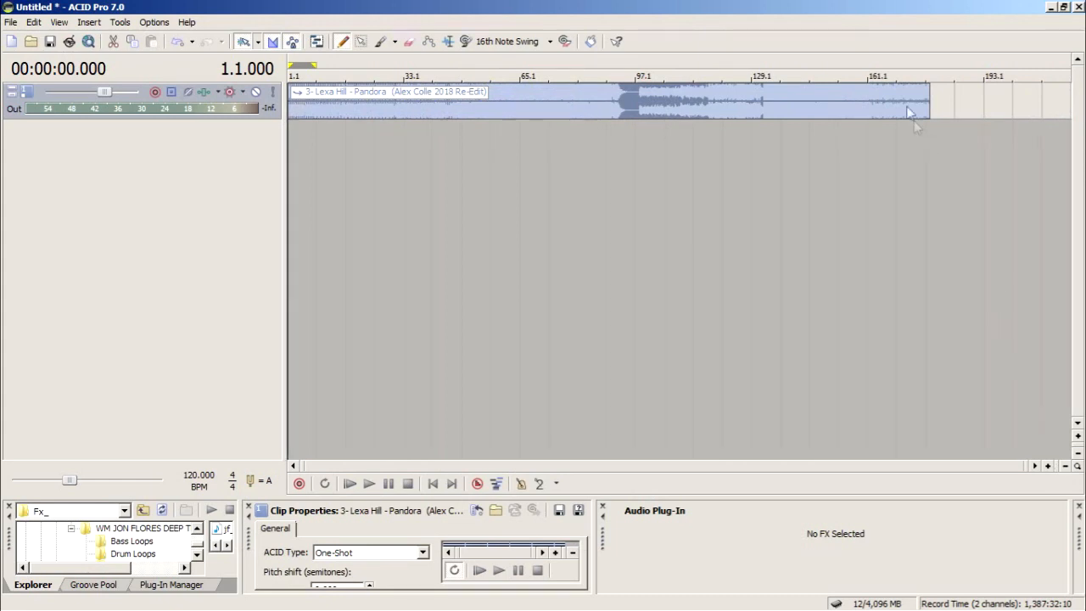
# - Extend the end of the Pandora clip to about measure 184 and set its ACID type to Beatmapped
pyautogui.moveTo(925, 98); pyautogui.dragTo(956, 103)
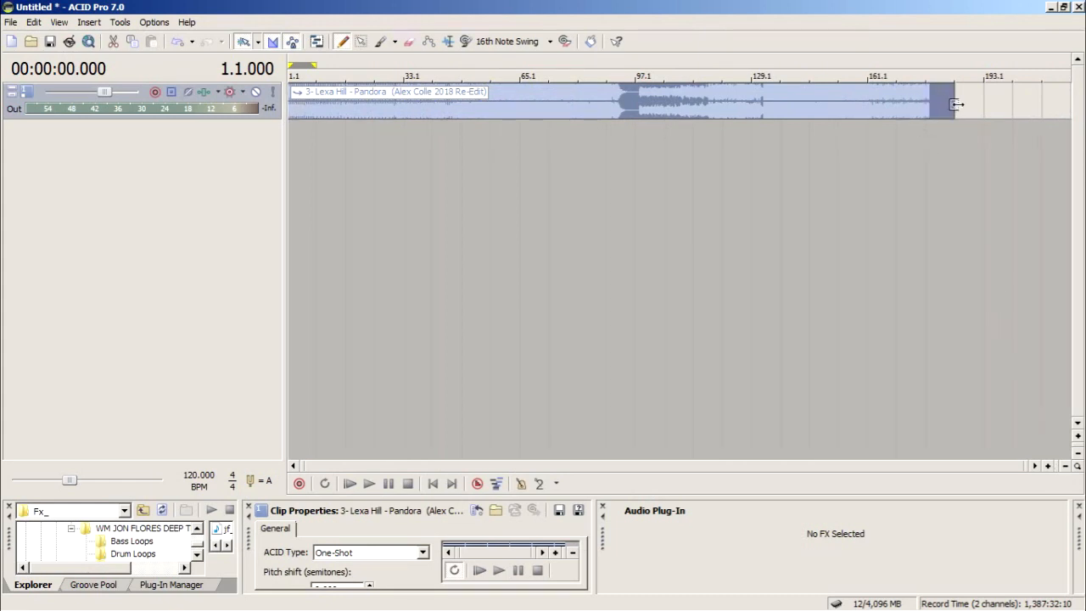
pyautogui.moveTo(450, 499); pyautogui.dragTo(440, 321)
pyautogui.click(204, 93)
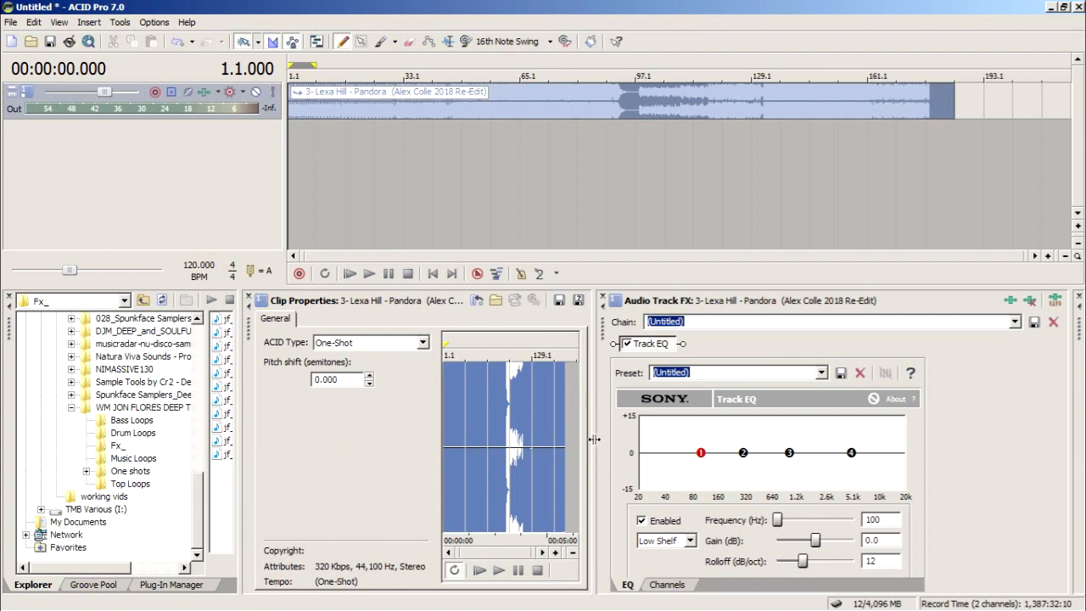
pyautogui.moveTo(594, 439); pyautogui.dragTo(714, 438)
pyautogui.click(425, 344)
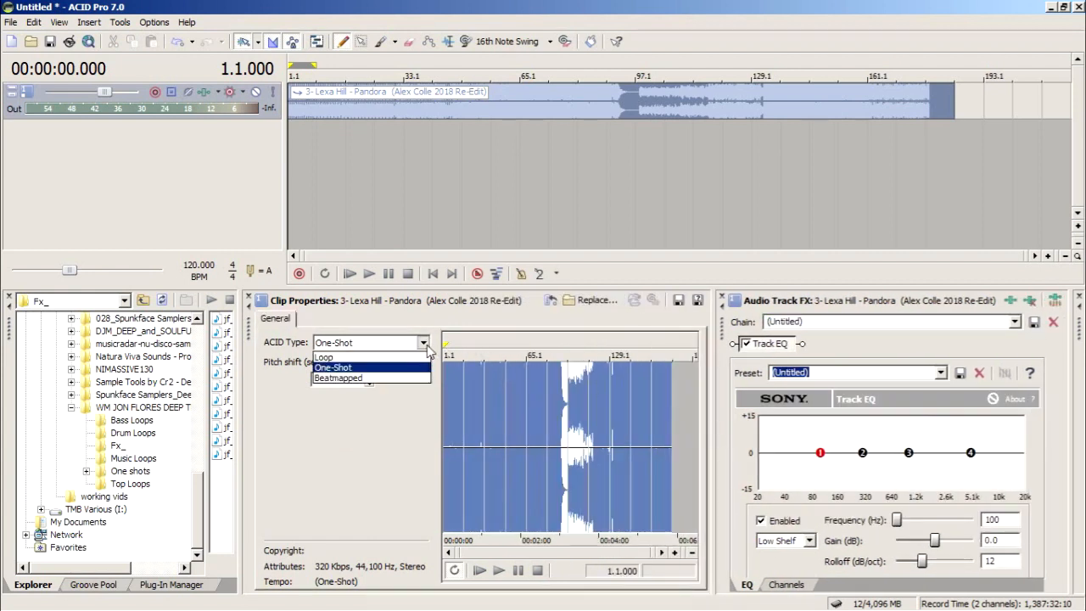
pyautogui.click(394, 378)
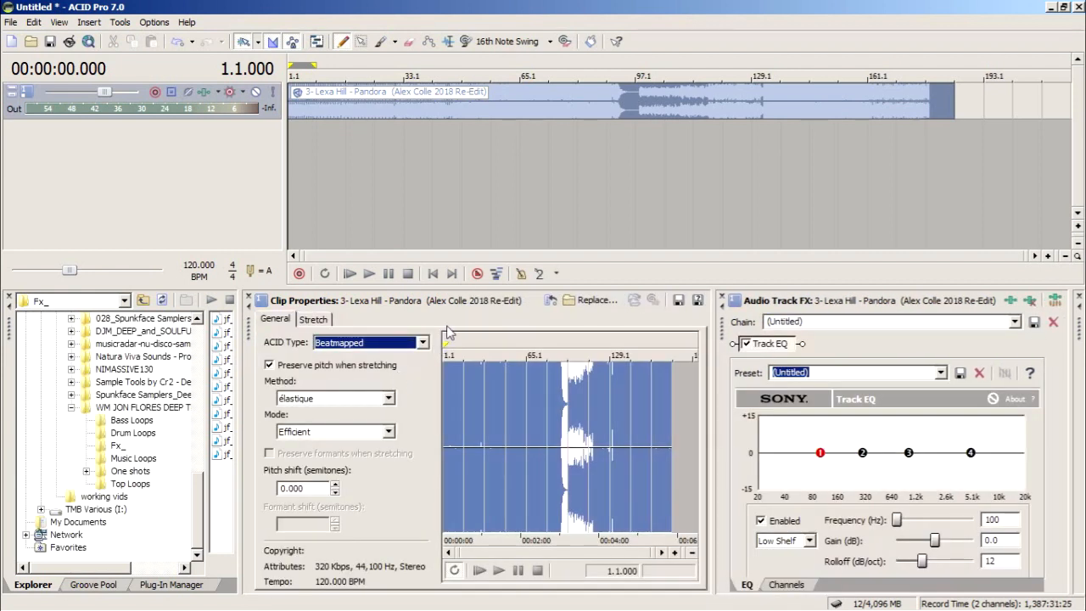
# - Start the Beatmapper Wizard from the clip's stretch properties and accept the detected downbeat
pyautogui.moveTo(460, 289); pyautogui.dragTo(460, 175)
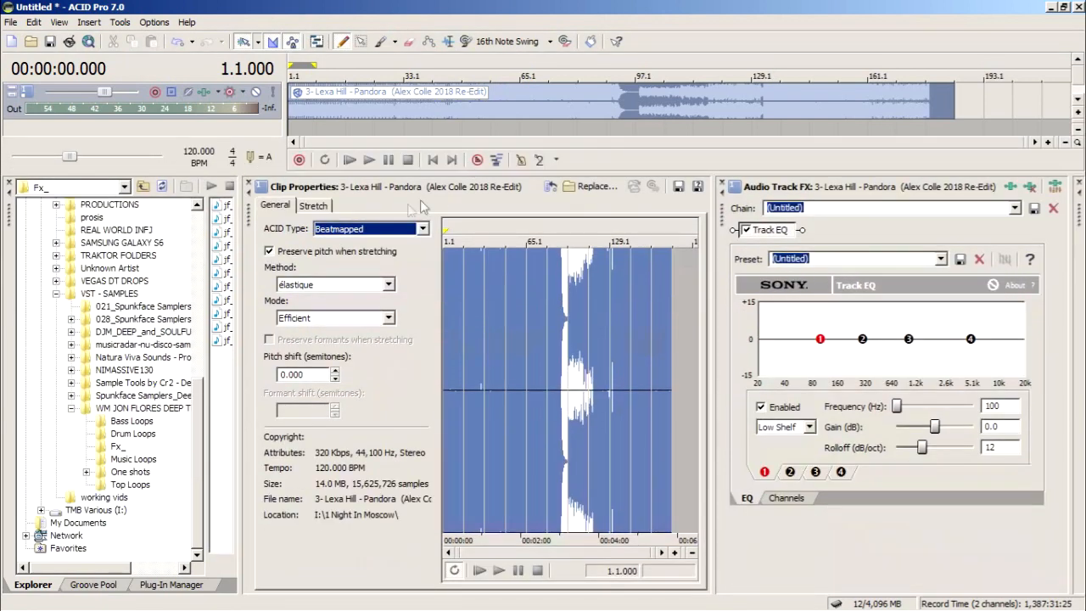
pyautogui.click(311, 207)
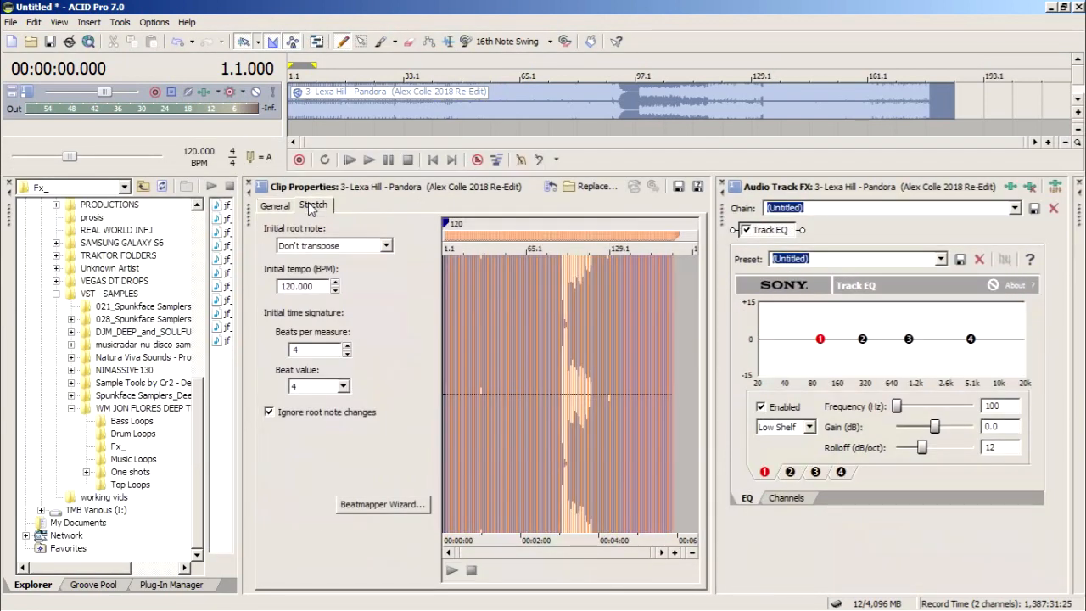
pyautogui.click(394, 505)
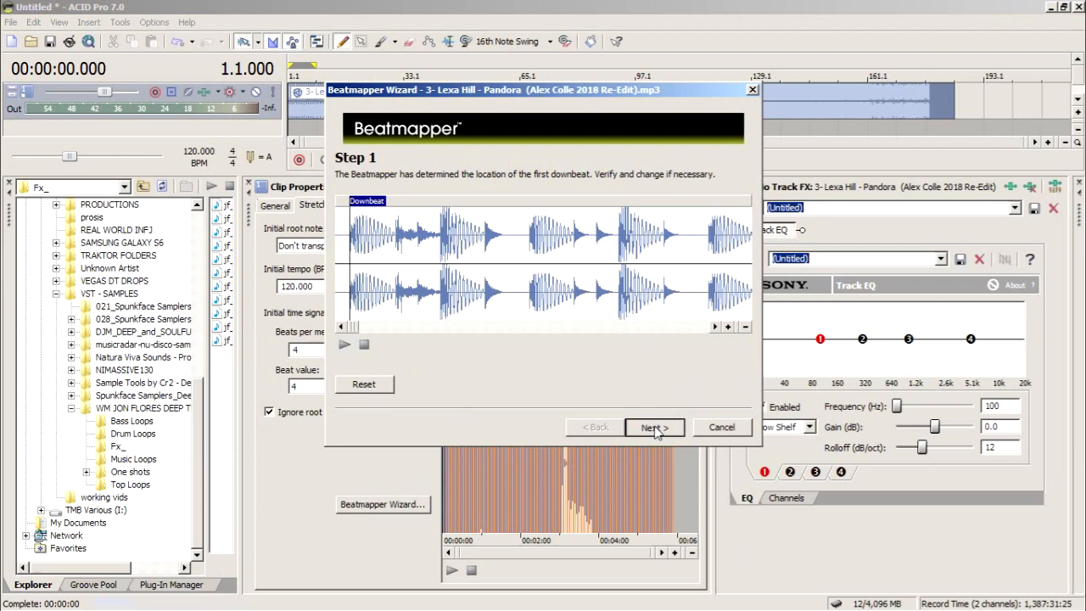
pyautogui.click(653, 428)
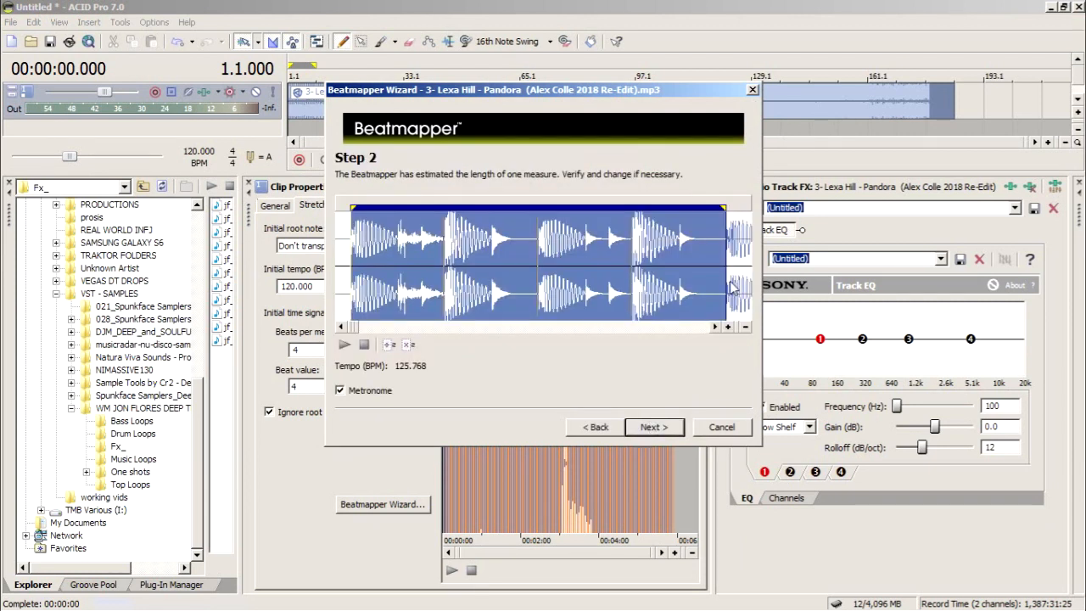
# - Extend the end of the one-measure selection to the next kick's transient and proceed to the measure inspection
pyautogui.click(727, 327)
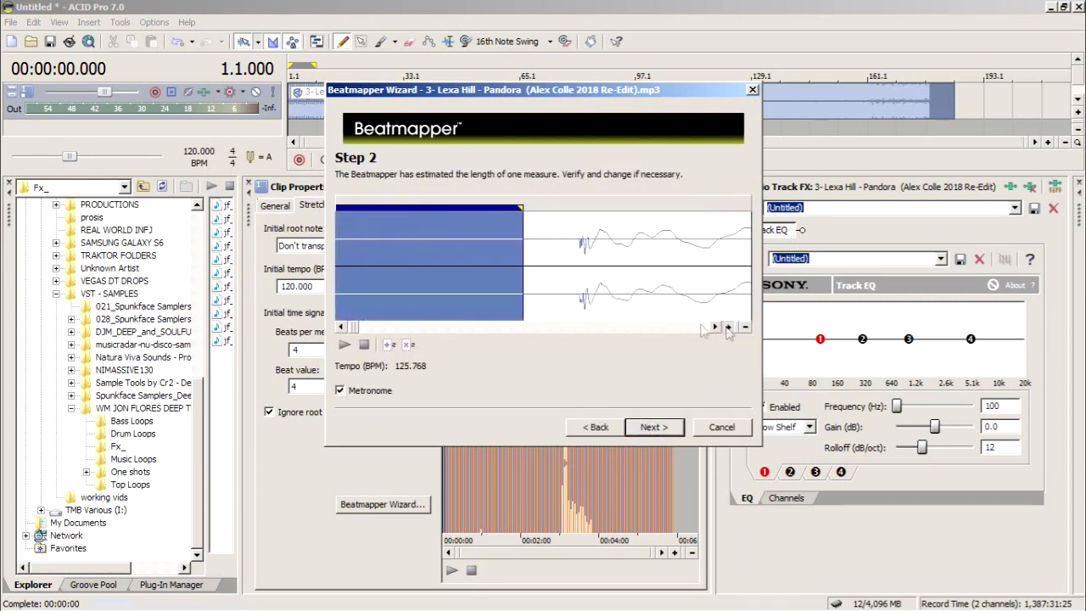
pyautogui.moveTo(524, 253); pyautogui.dragTo(577, 255)
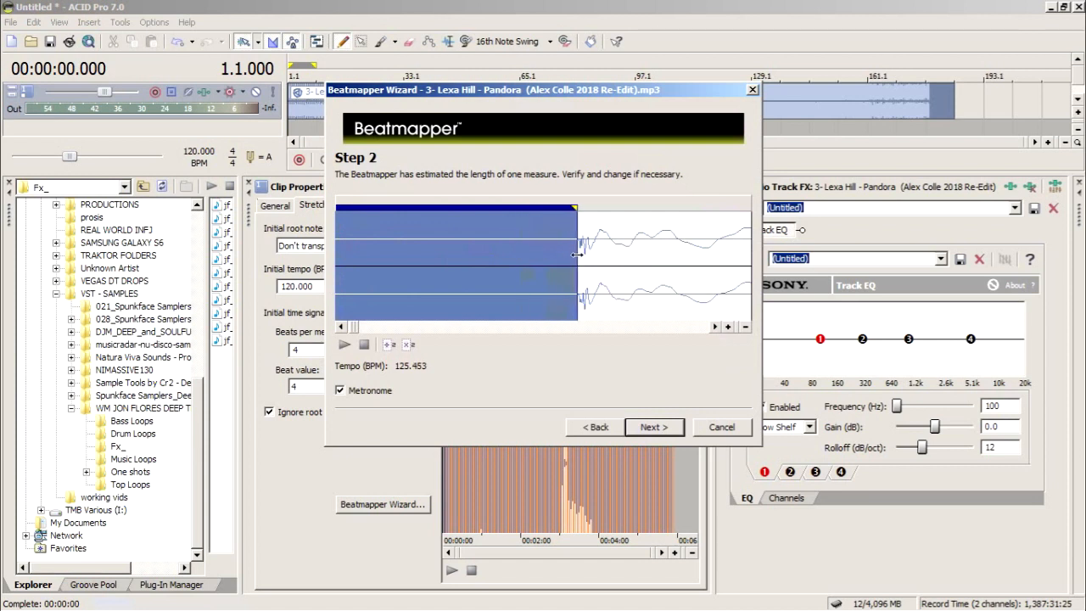
pyautogui.click(745, 327)
pyautogui.click(745, 327)
pyautogui.click(745, 327)
pyautogui.click(745, 327)
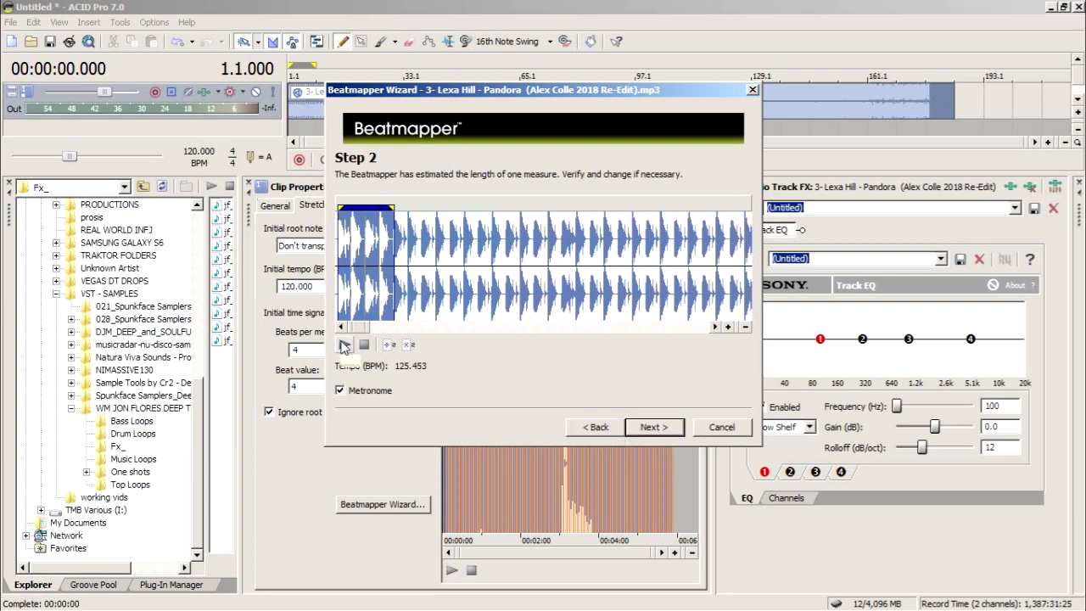
pyautogui.click(655, 427)
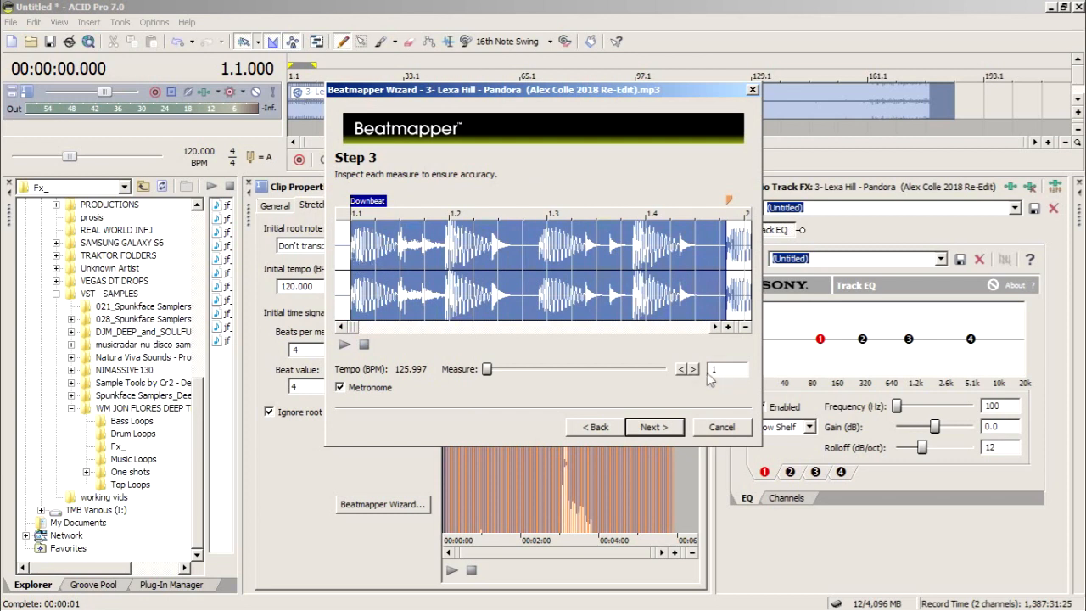
# - Check the downbeat close up, return to the measure-length step and move the measure's start onto the first kick's transient
pyautogui.click(729, 329)
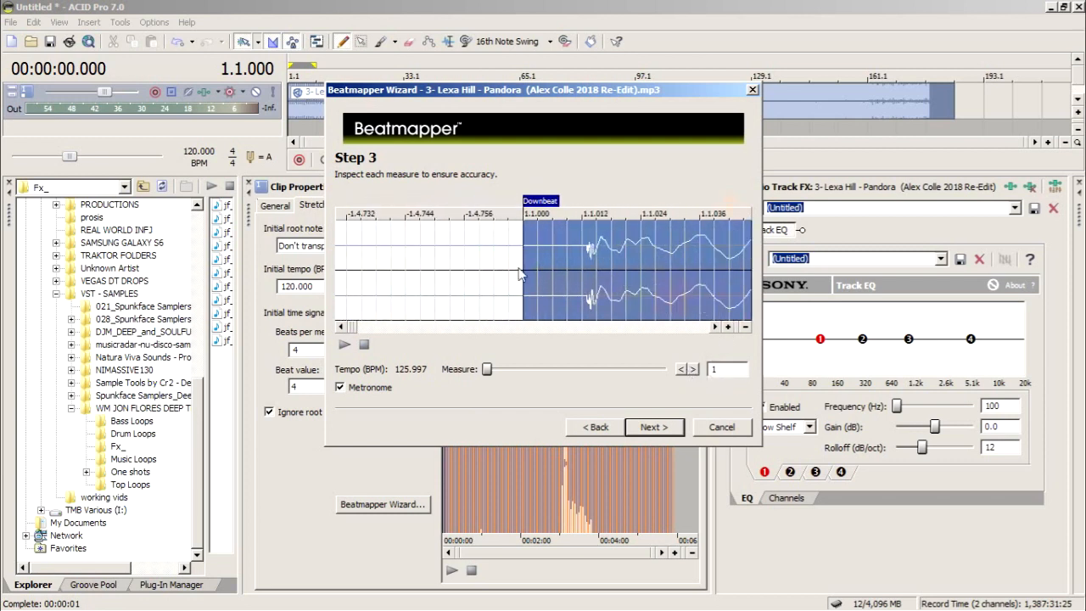
pyautogui.click(585, 268)
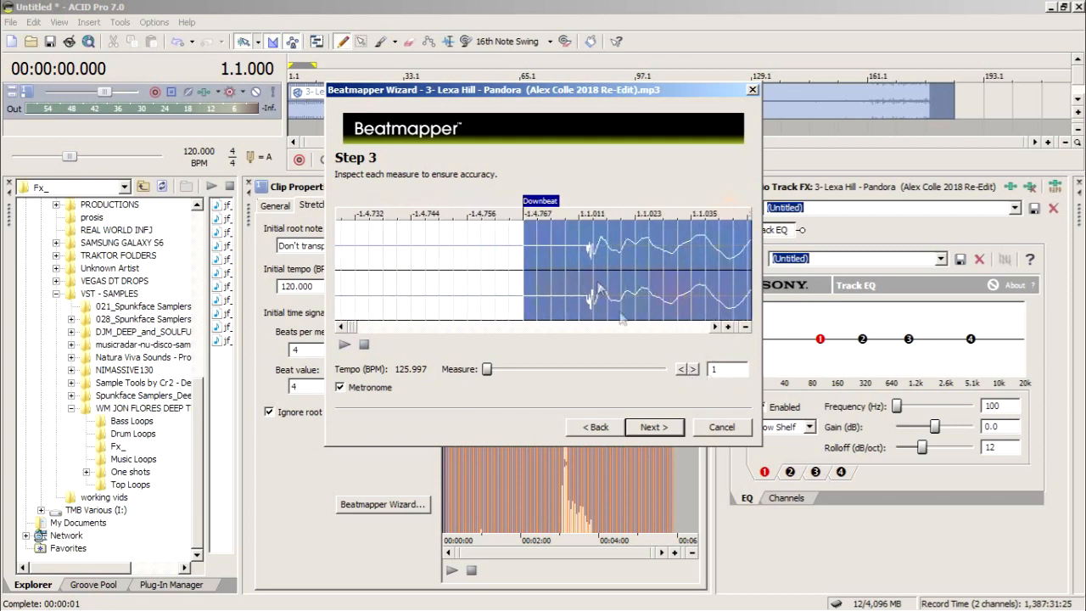
pyautogui.click(597, 428)
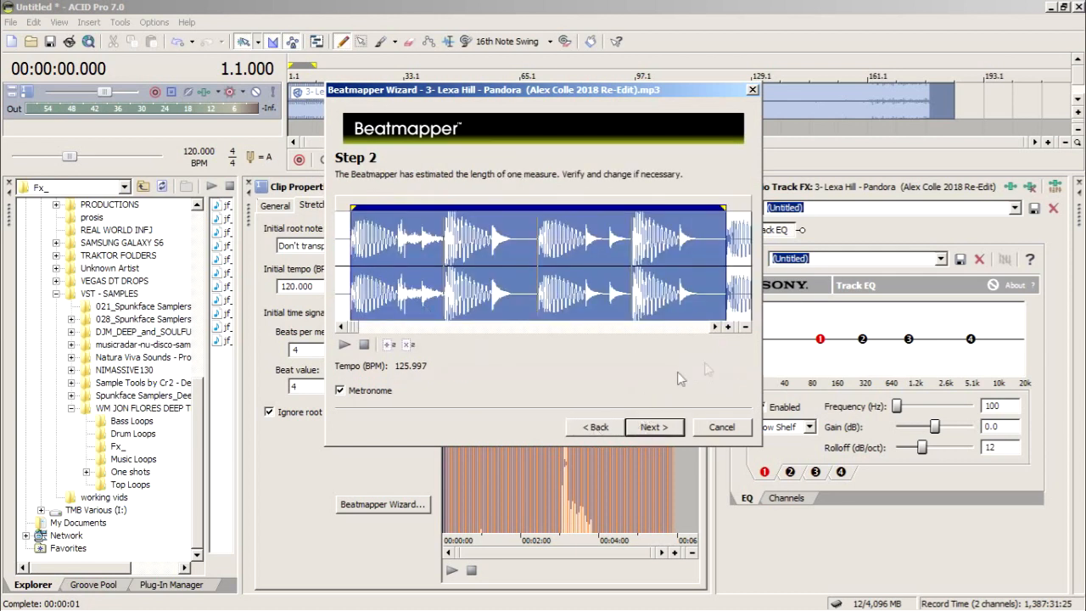
pyautogui.click(727, 328)
pyautogui.click(728, 328)
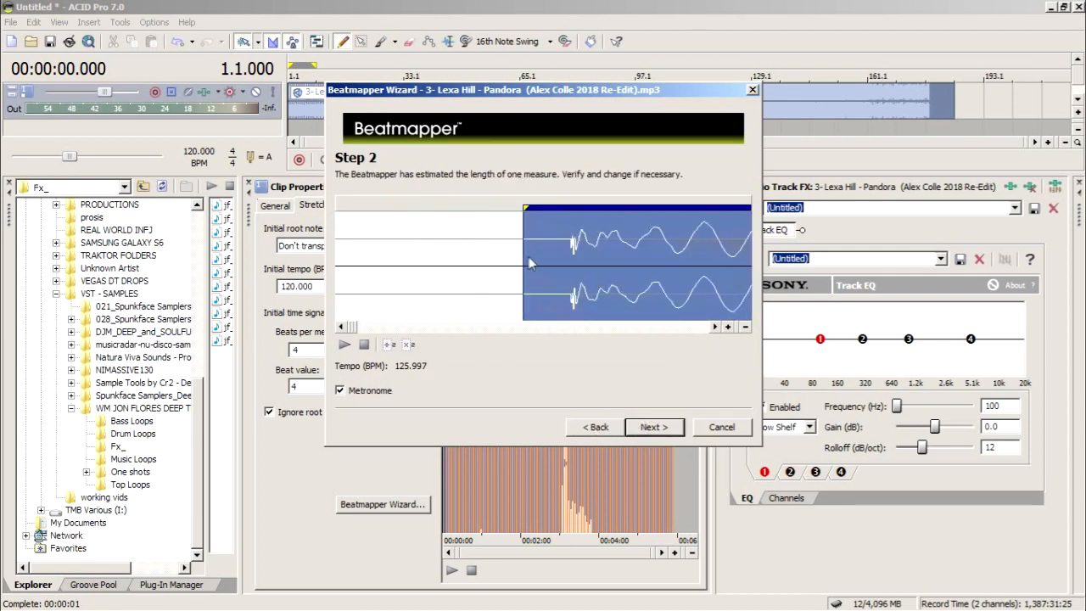
pyautogui.moveTo(525, 255); pyautogui.dragTo(572, 266)
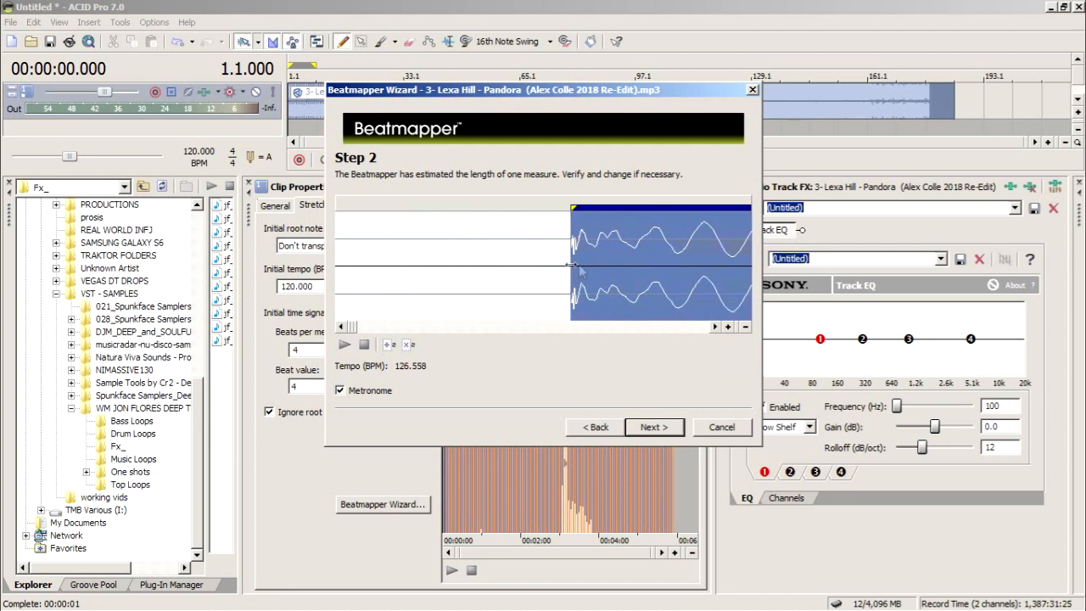
# - Realign the end of the measure selection with the start of the following kick's transient
pyautogui.click(744, 327)
pyautogui.click(744, 328)
pyautogui.click(744, 327)
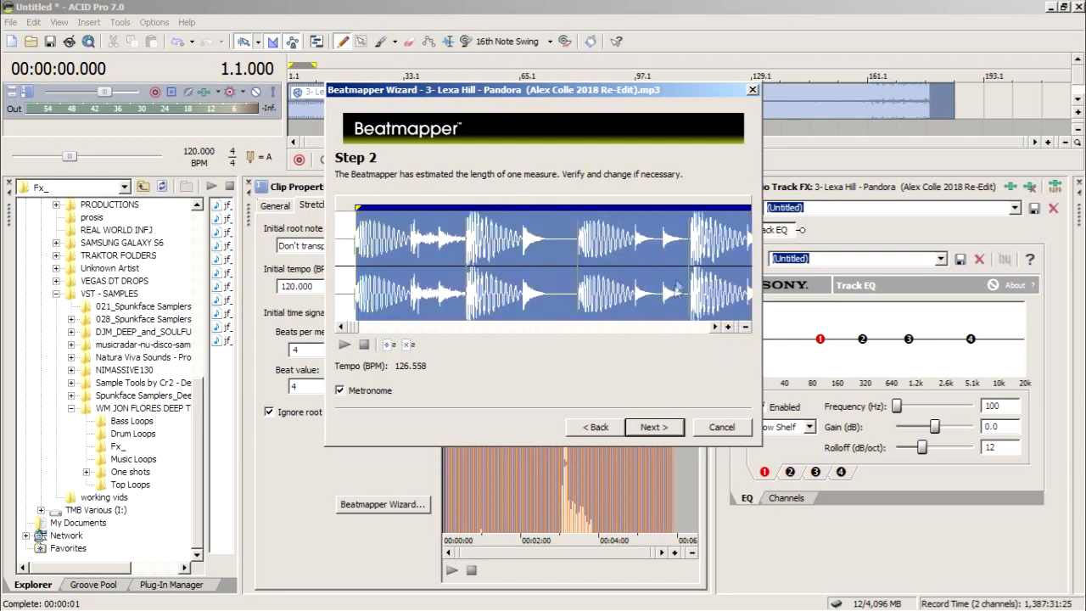
pyautogui.click(744, 327)
pyautogui.click(744, 327)
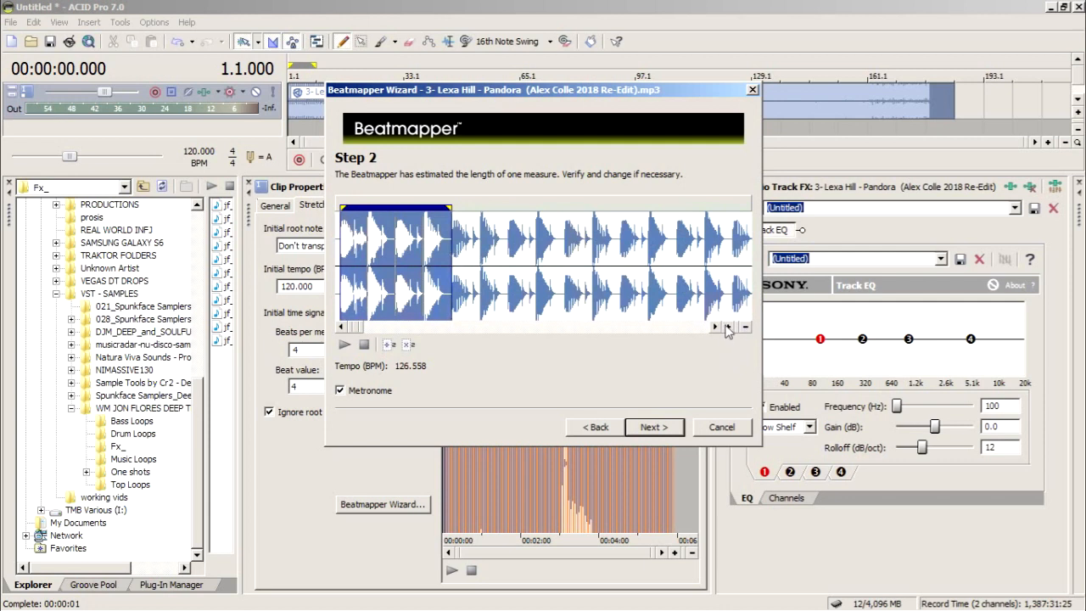
pyautogui.click(728, 328)
pyautogui.click(728, 328)
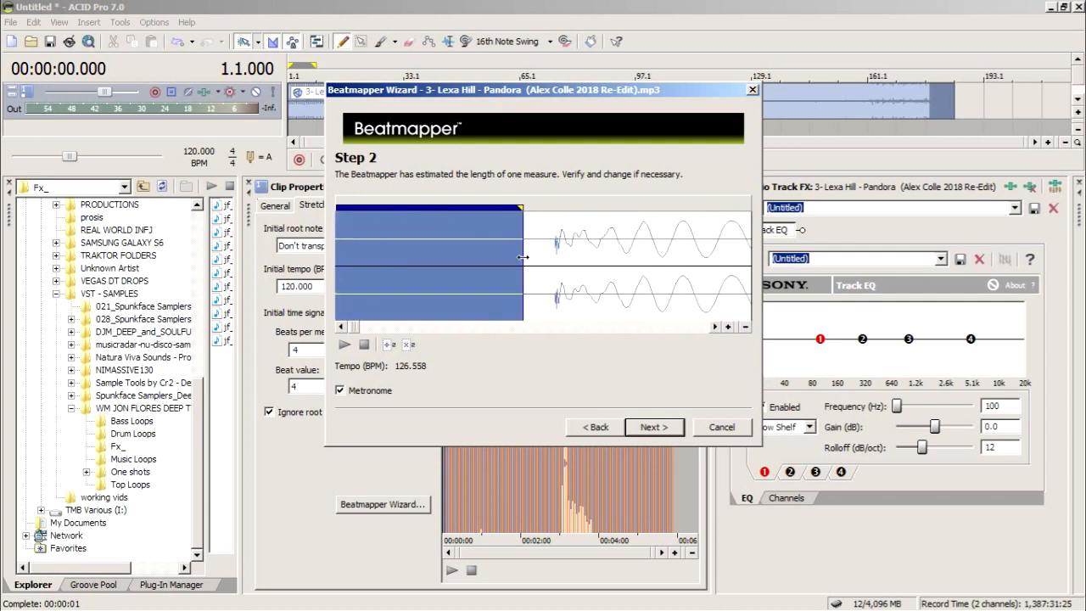
pyautogui.moveTo(523, 258); pyautogui.dragTo(554, 260)
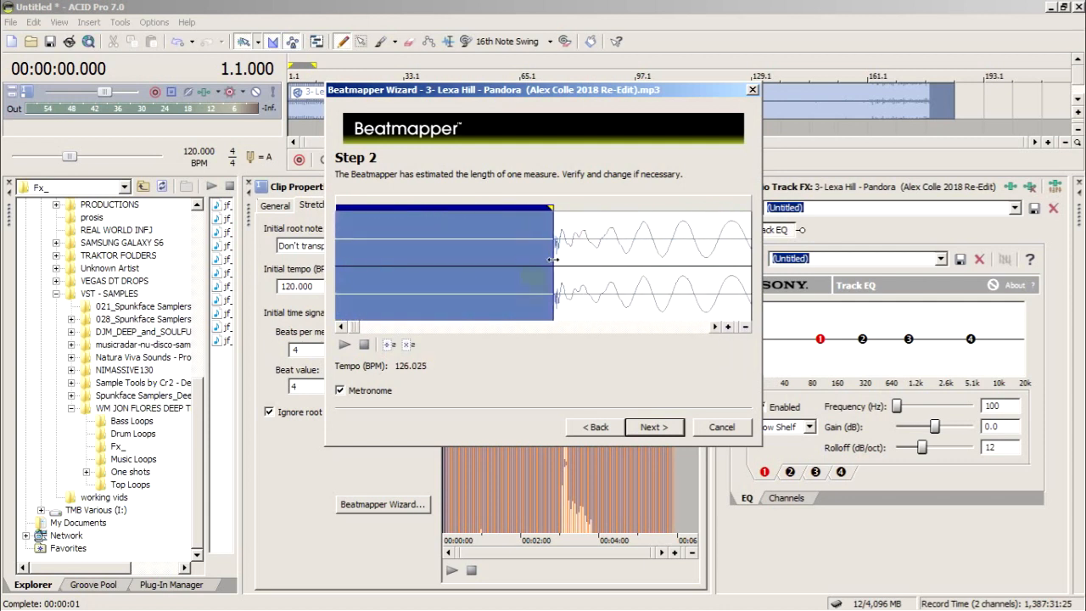
pyautogui.click(744, 328)
pyautogui.click(744, 328)
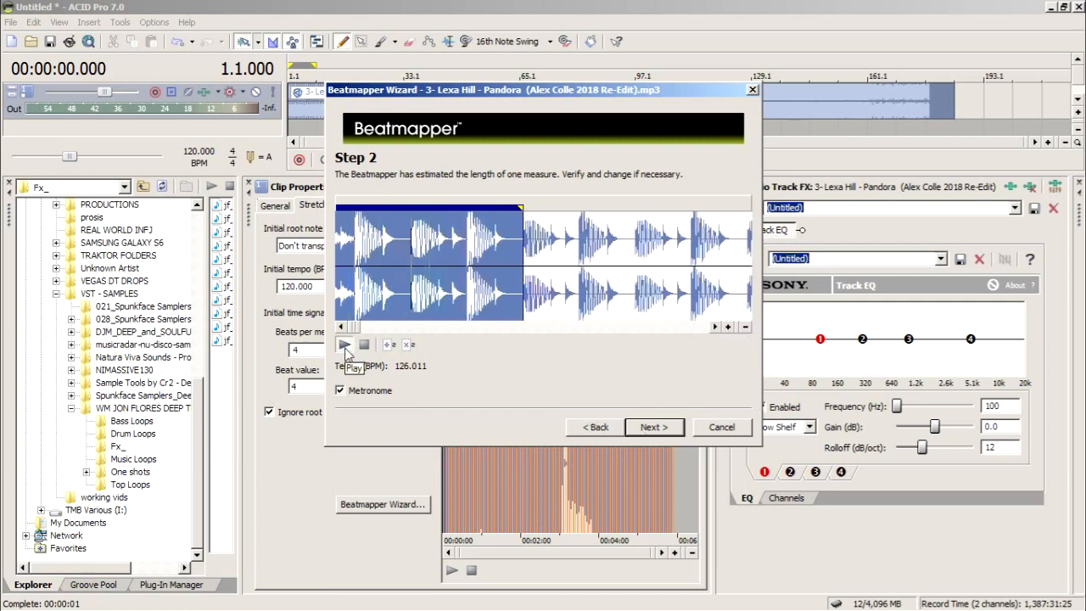
pyautogui.click(744, 327)
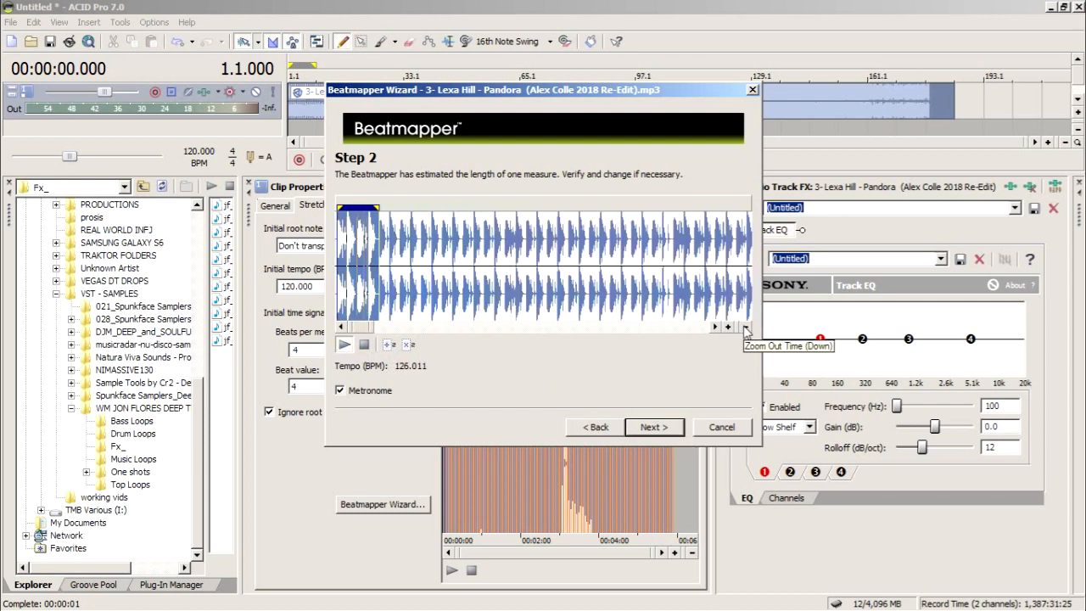
# - Audition the first measure with the metronome, then finish the wizard with project tempo matching and pitch preservation enabled
pyautogui.click(655, 427)
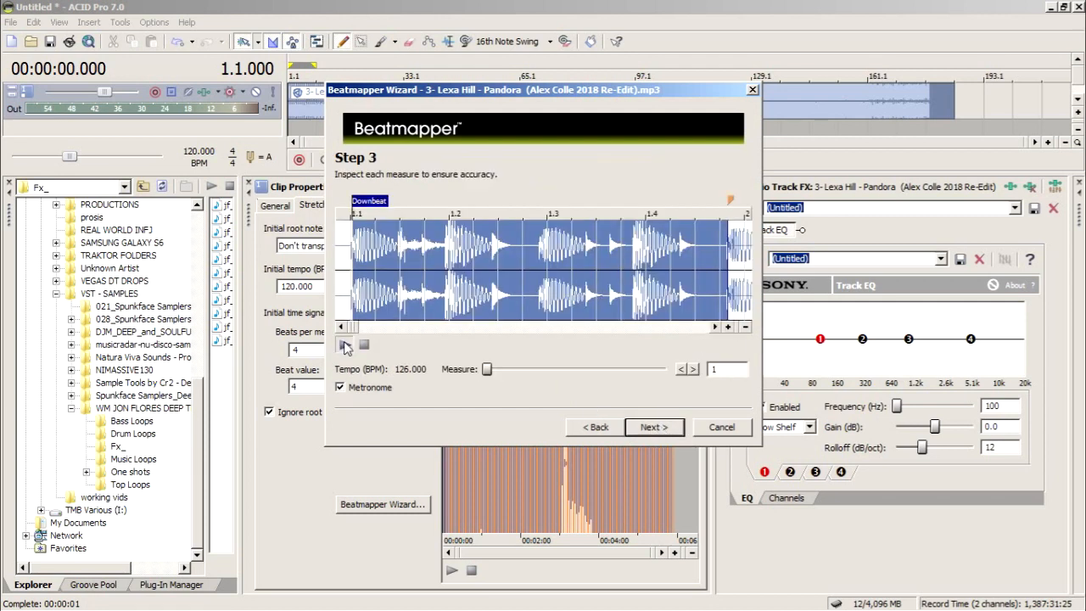
pyautogui.click(346, 345)
pyautogui.click(745, 328)
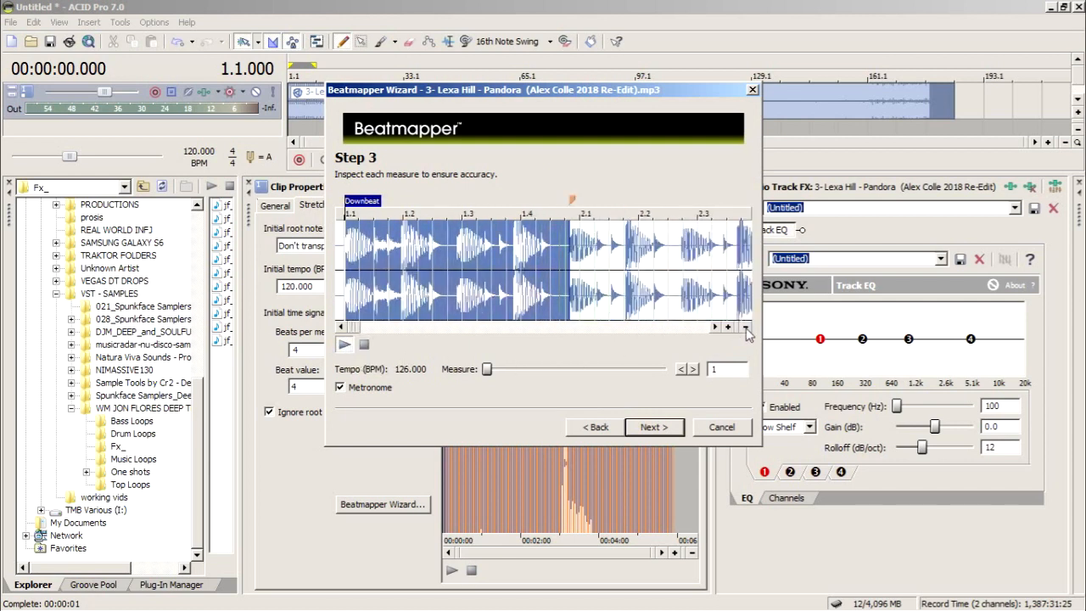
pyautogui.click(655, 428)
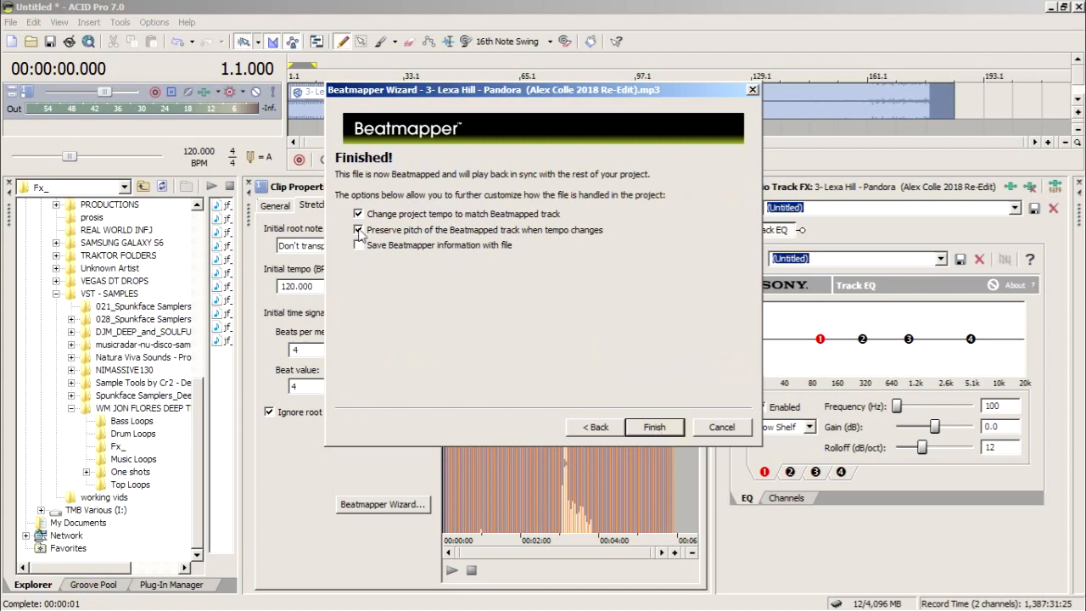
pyautogui.click(654, 427)
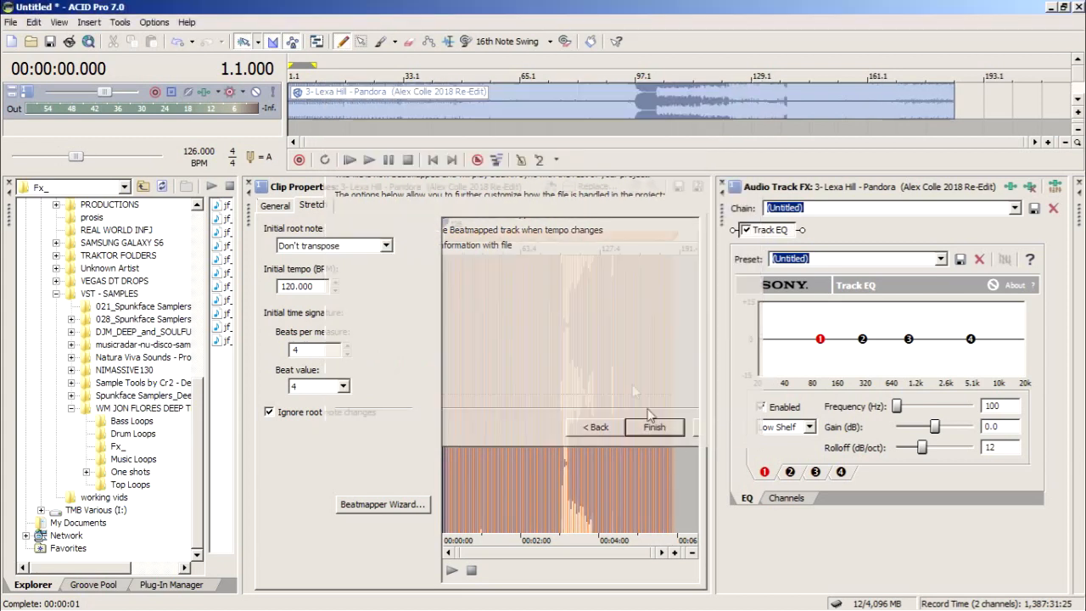
# - Enlarge the timeline area and play the beatmapped track from measure 97
pyautogui.moveTo(477, 176); pyautogui.dragTo(469, 350)
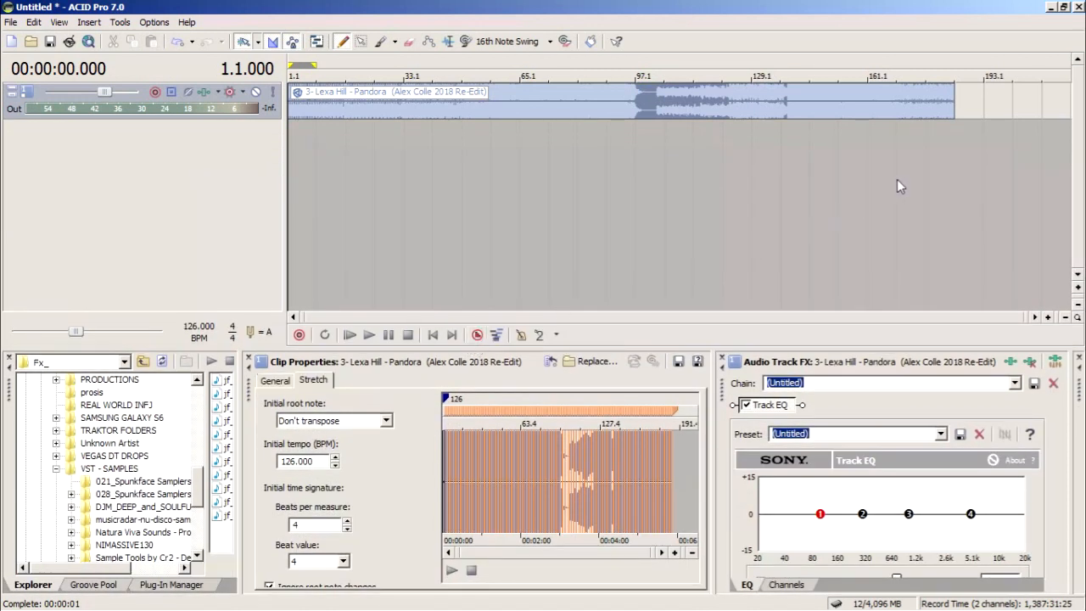
pyautogui.click(634, 203)
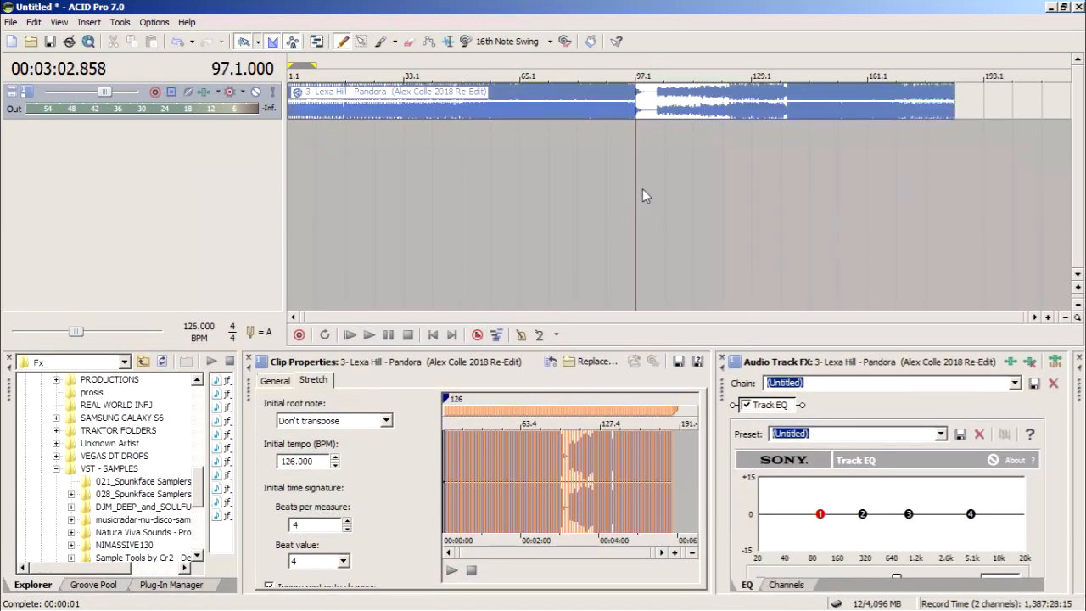
pyautogui.press('space')
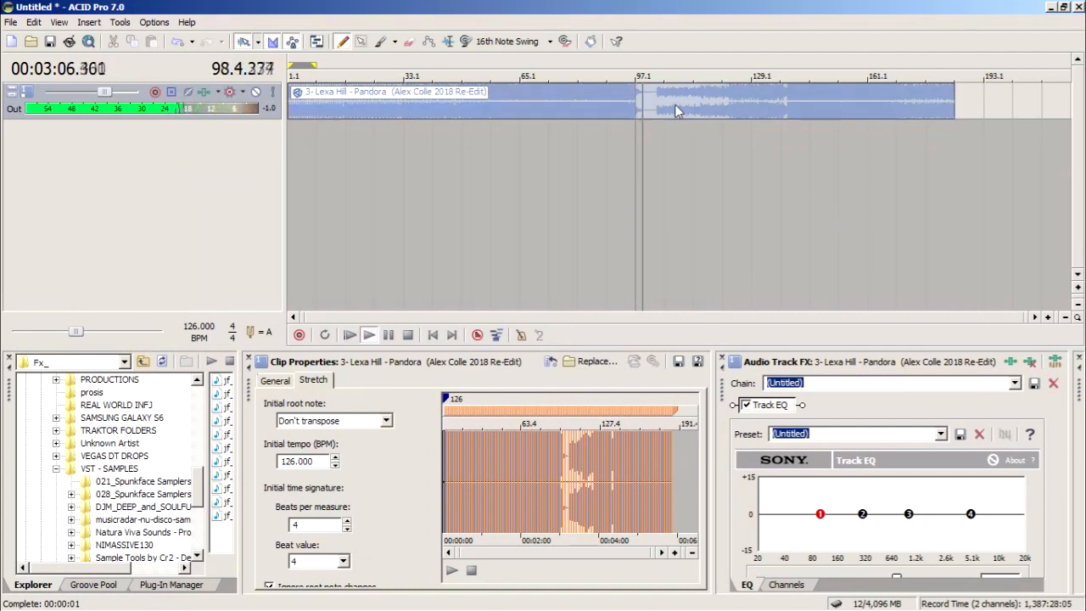
# - Erase the clip between about measures 108 and 114 and delete the remaining section after the gap
pyautogui.scroll(3, 675, 104)
pyautogui.scroll(2, 700, 100)
pyautogui.click(409, 41)
pyautogui.moveTo(843, 100); pyautogui.dragTo(727, 100)
pyautogui.click(342, 41)
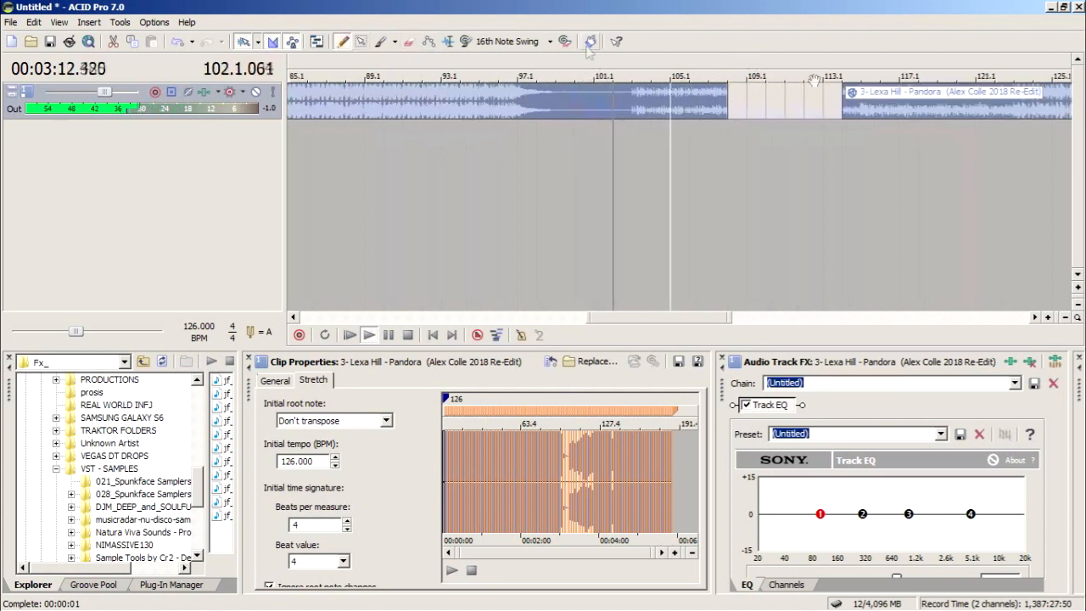
pyautogui.click(891, 115)
pyautogui.press('Delete')
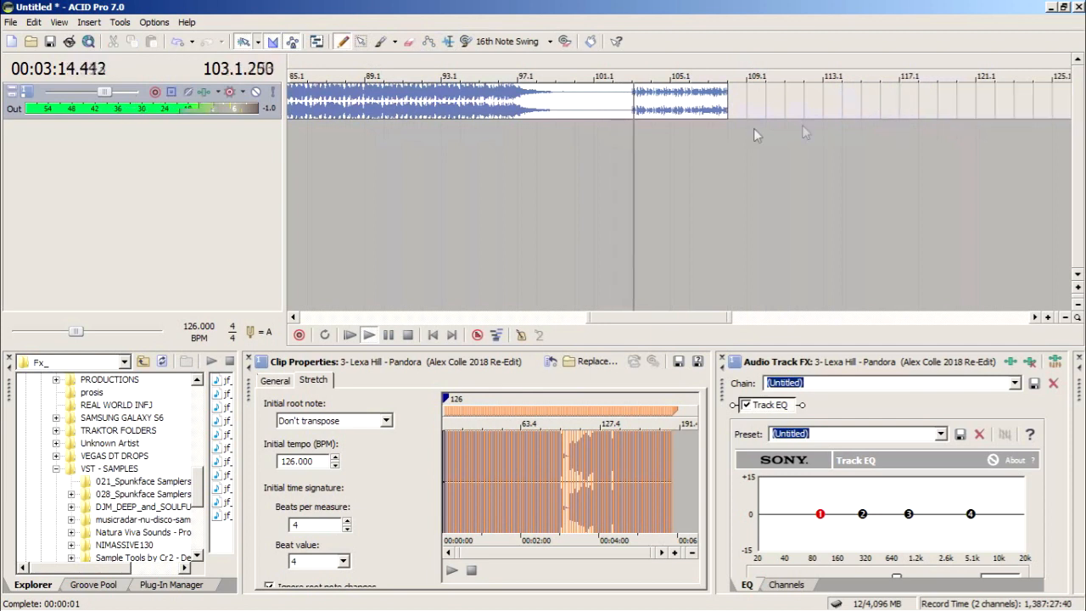
# - Stop playback and trim the end of the remaining clip back to measure 105
pyautogui.scroll(1, 729, 101)
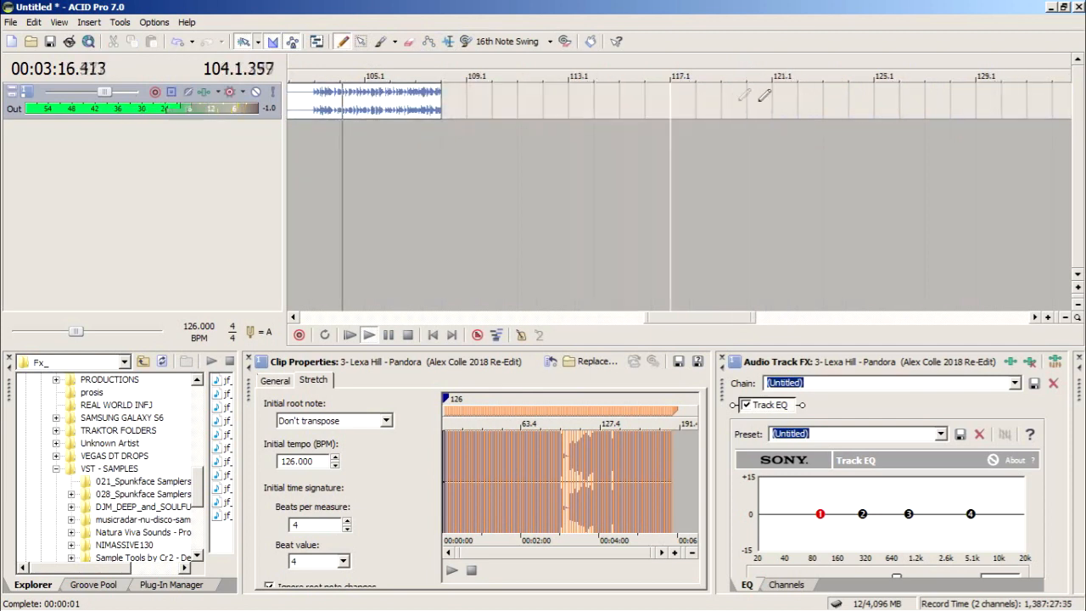
pyautogui.press('space')
pyautogui.moveTo(441, 92); pyautogui.dragTo(365, 87)
# - Duplicate the trimmed track and place the cursor at measure 103
pyautogui.rightClick(30, 91)
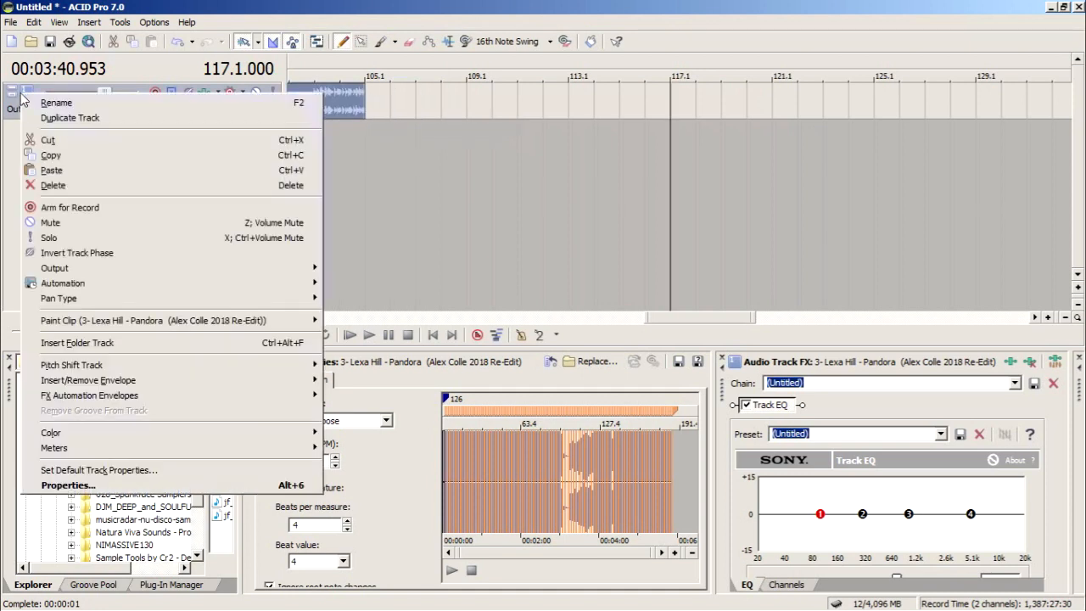
pyautogui.click(68, 117)
pyautogui.click(322, 180)
pyautogui.scroll(-2, 322, 180)
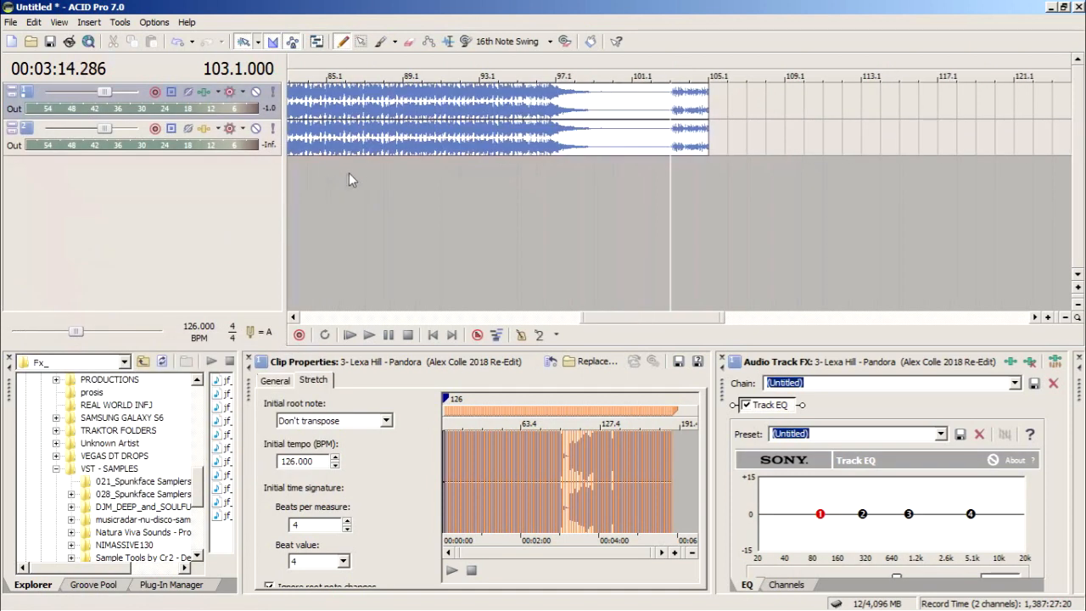
# - Erase the second track's audio between about measures 75 and 99 and delete the section before the gap
pyautogui.click(409, 41)
pyautogui.moveTo(616, 136); pyautogui.dragTo(340, 128)
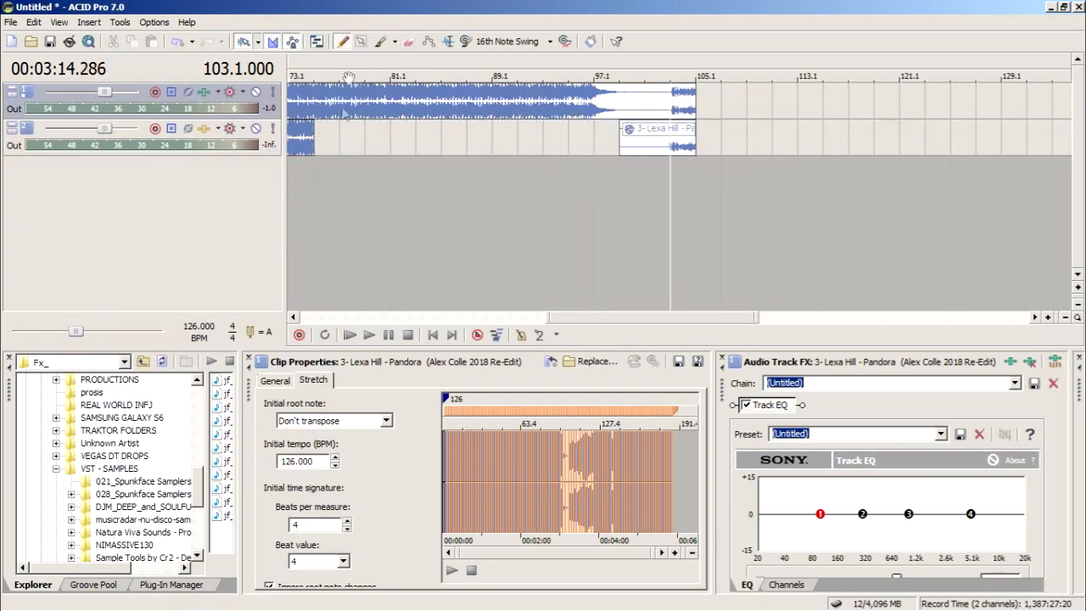
pyautogui.click(305, 146)
pyautogui.press('Delete')
# - Trim the start of the remaining second-track clip to measure 103 and move the clip to measure 105
pyautogui.click(662, 110)
pyautogui.scroll(3, 662, 110)
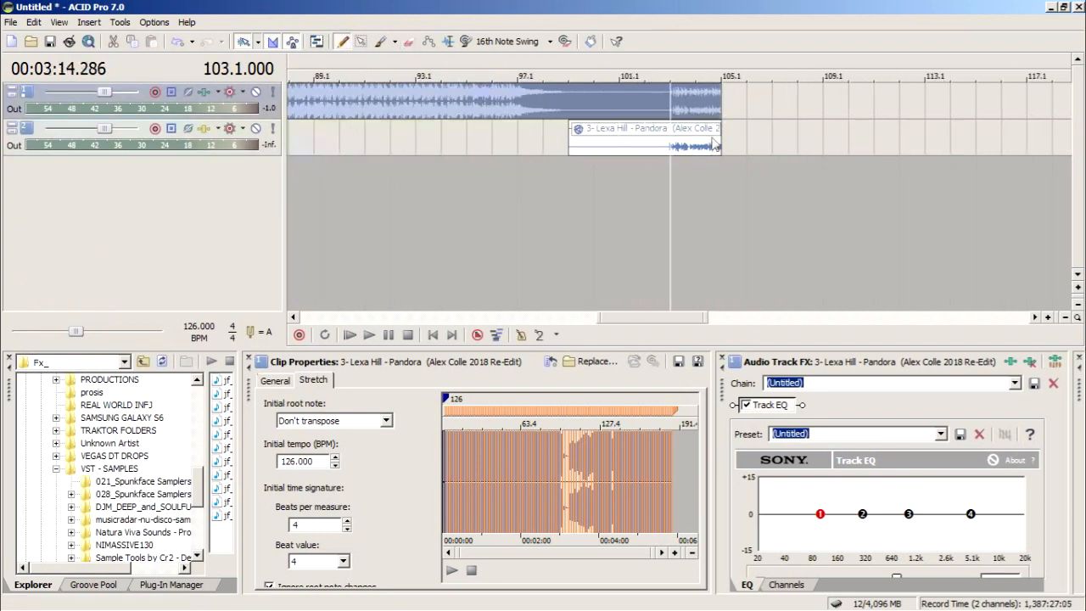
pyautogui.moveTo(520, 134); pyautogui.dragTo(776, 141)
# - Play the two clips from measure 103 to hear the transition at measure 105
pyautogui.click(652, 157)
pyautogui.press('space')
pyautogui.scroll(3, 794, 99)
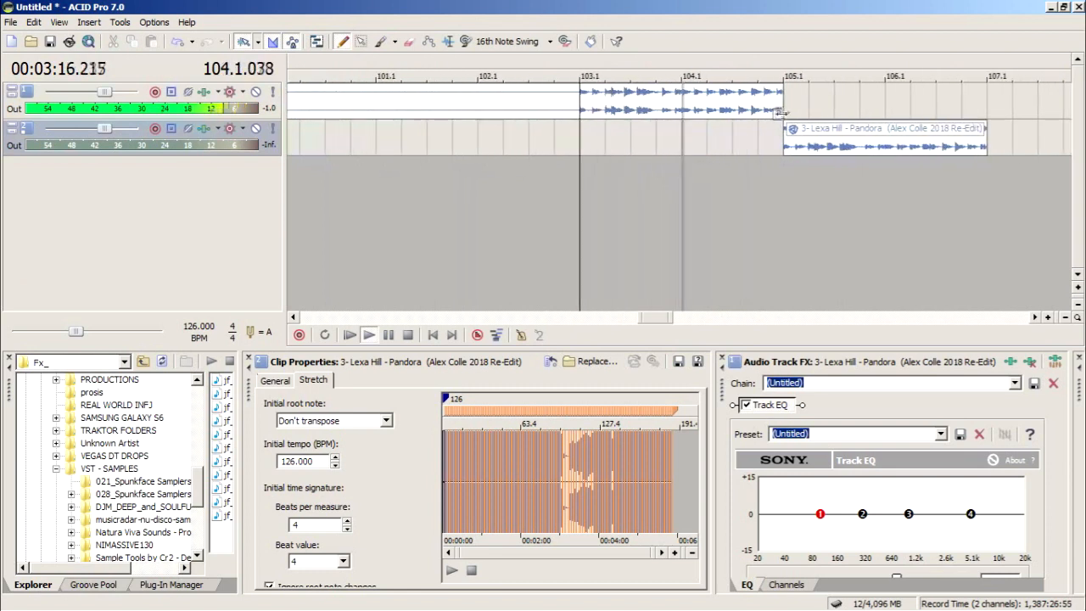
pyautogui.press('space')
# - Extend the first clip's end past measure 105 and the second-track clip's start before it, and play the overlap
pyautogui.click(772, 185)
pyautogui.scroll(3, 771, 185)
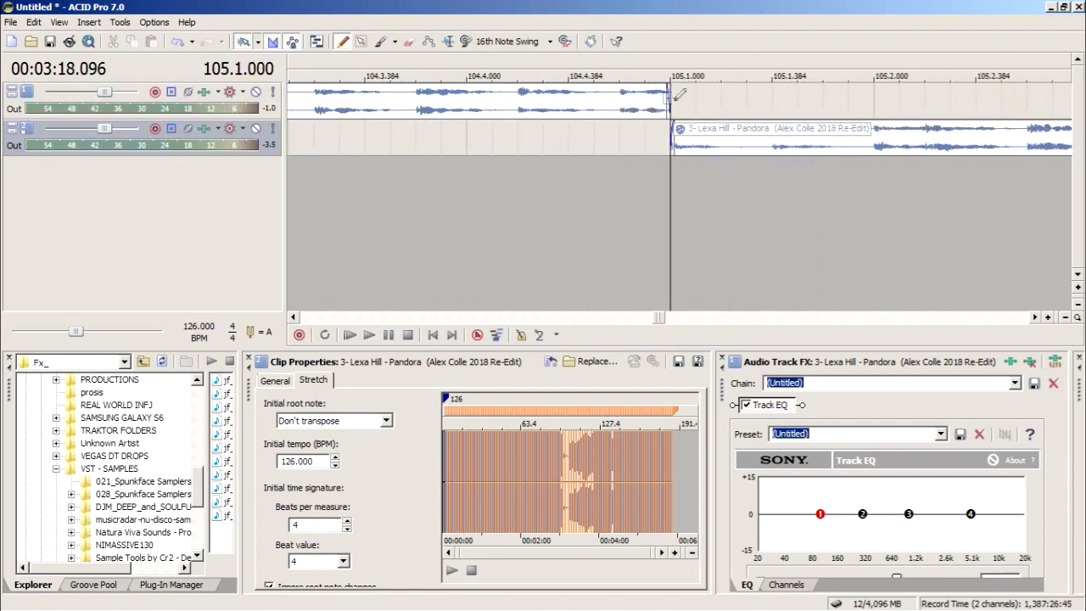
pyautogui.moveTo(669, 96); pyautogui.dragTo(818, 129)
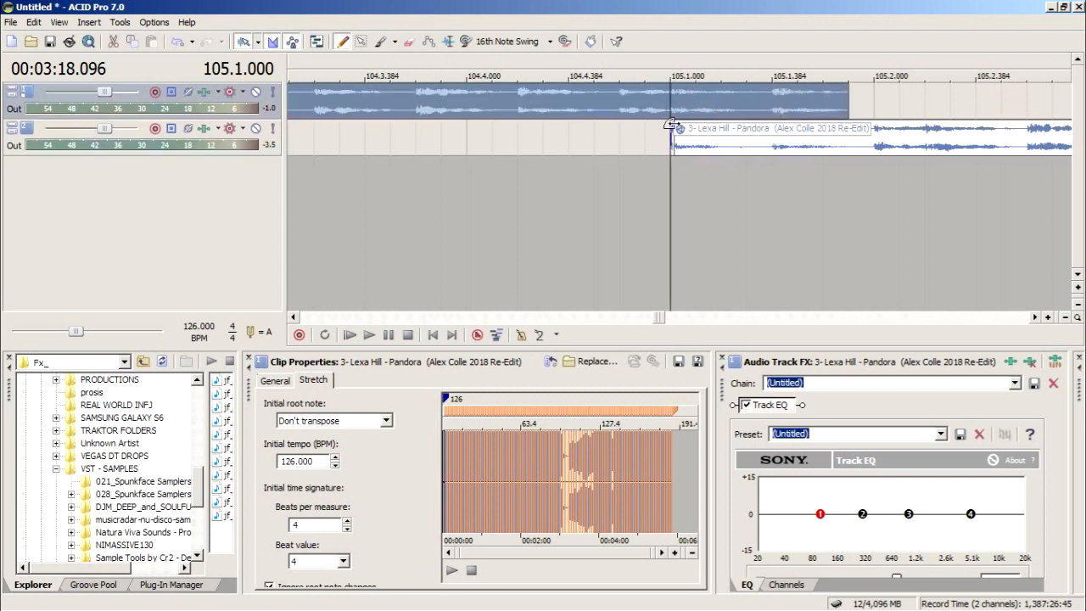
pyautogui.moveTo(671, 140); pyautogui.dragTo(588, 141)
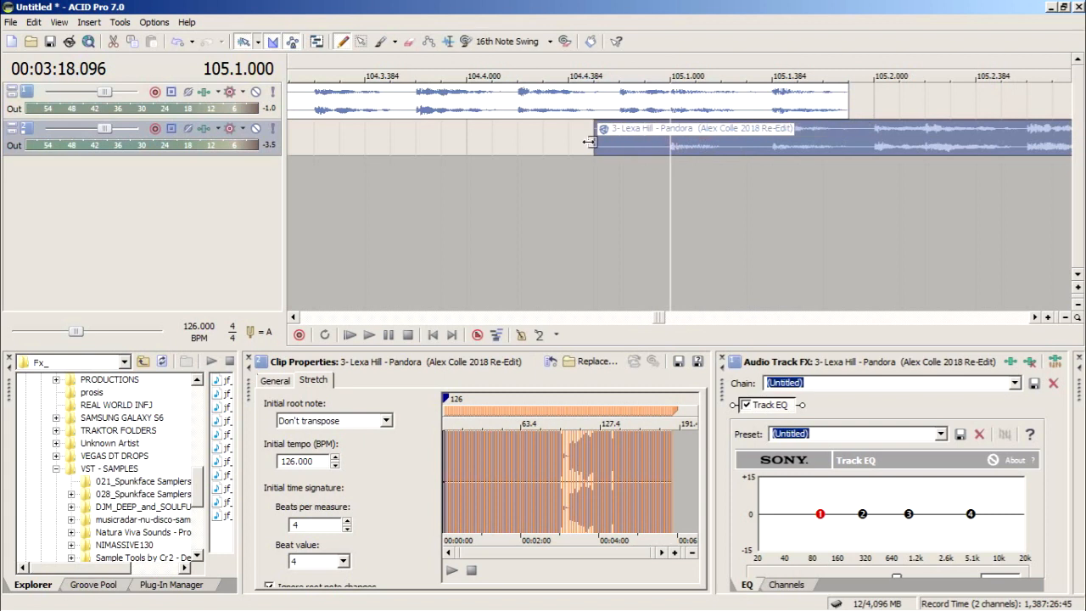
pyautogui.click(533, 196)
pyautogui.press('space')
pyautogui.press('space')
# - Check the waveform alignment at measure 105 and trim both clips so they meet exactly there
pyautogui.click(676, 173)
pyautogui.scroll(10, 679, 172)
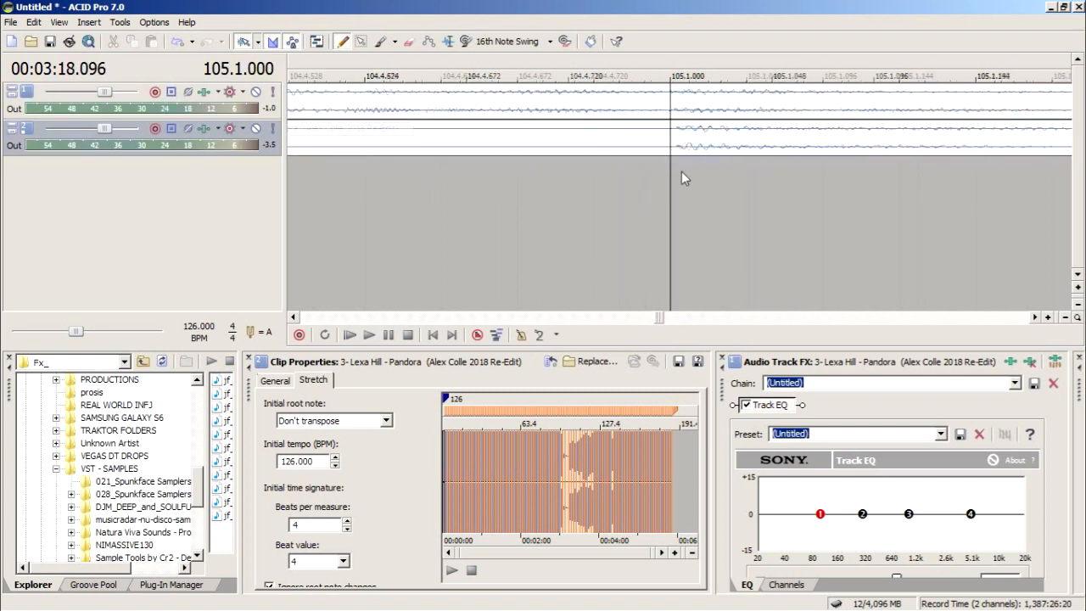
pyautogui.click(727, 150)
pyautogui.scroll(-10, 791, 185)
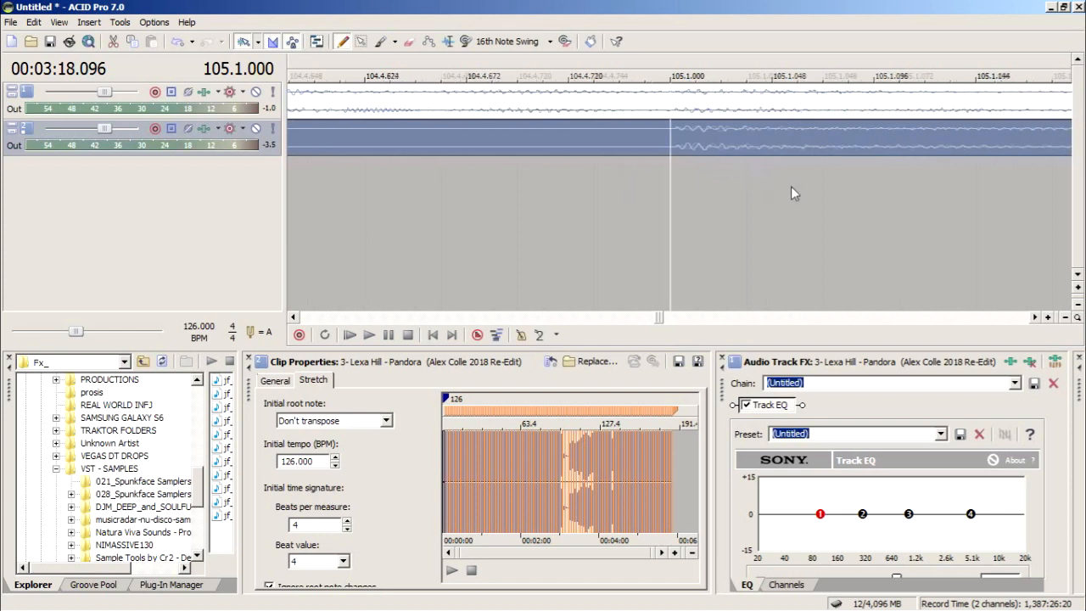
pyautogui.moveTo(759, 92); pyautogui.dragTo(670, 90)
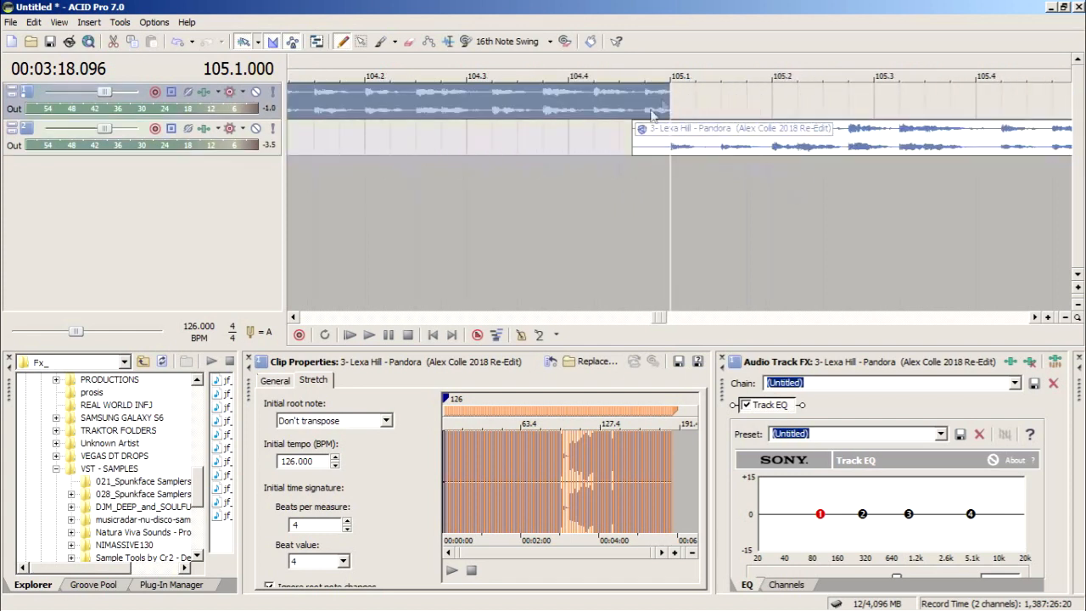
pyautogui.moveTo(633, 127); pyautogui.dragTo(668, 134)
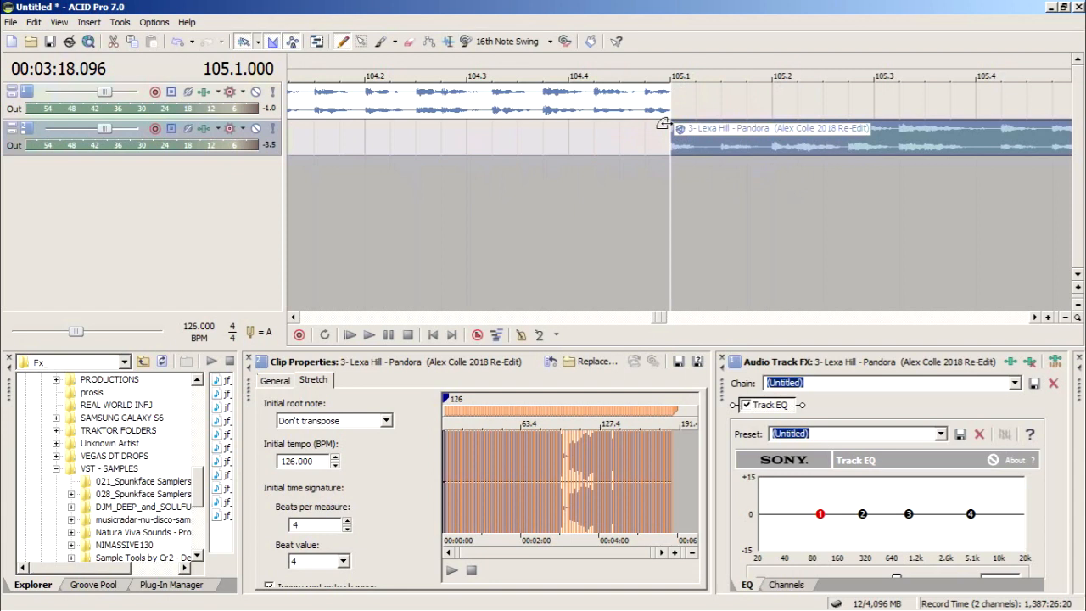
# - Play back the join at measure 105 from measure 104.3 and again from measure 103
pyautogui.click(455, 160)
pyautogui.press('space')
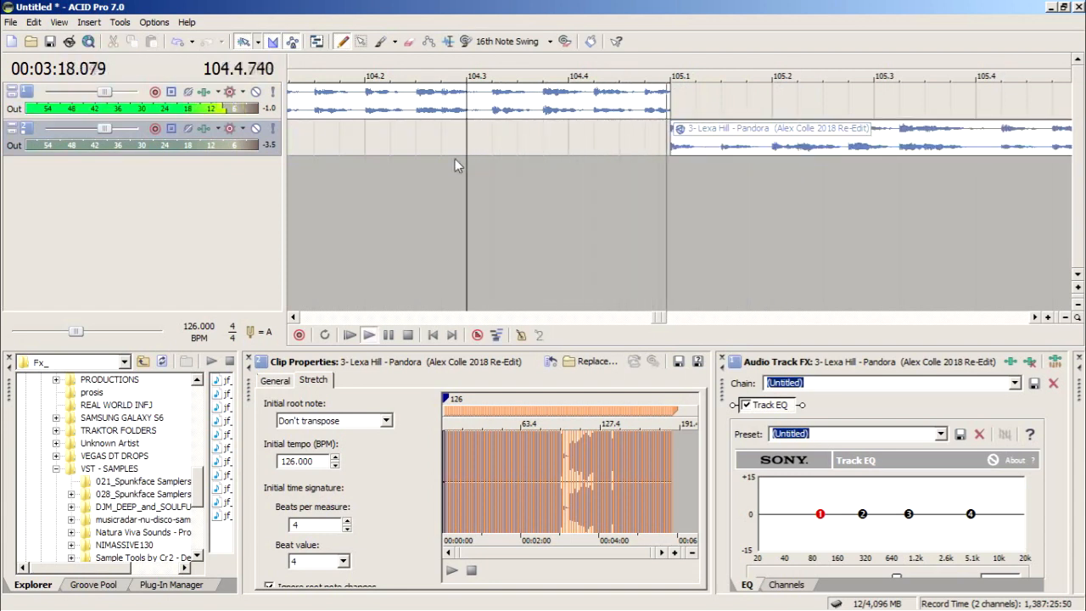
pyautogui.scroll(-2, 455, 159)
pyautogui.click(513, 166)
pyautogui.click(395, 160)
pyautogui.scroll(-6, 396, 159)
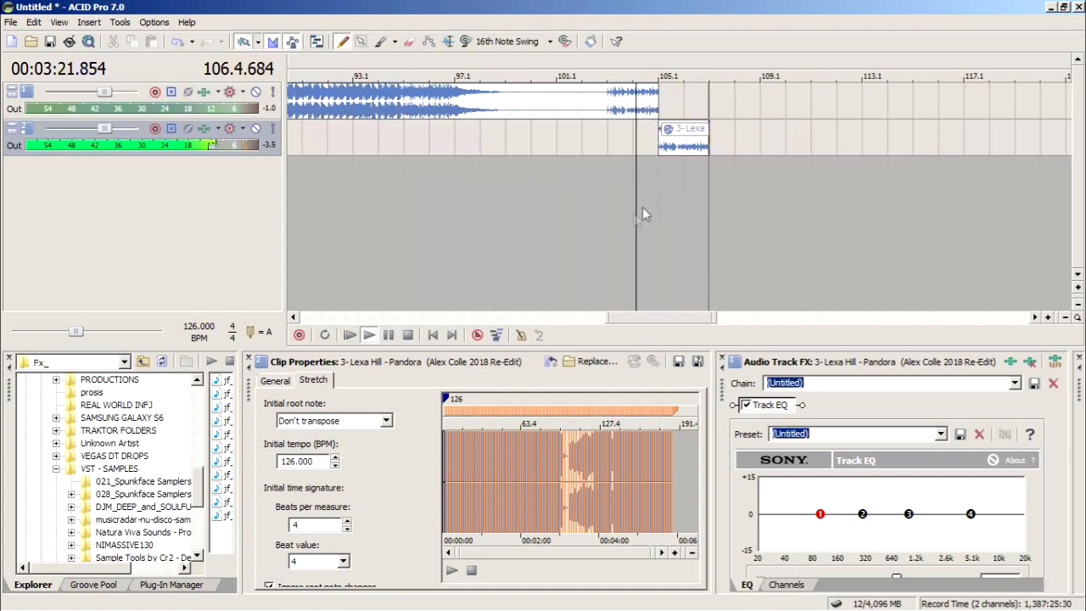
pyautogui.click(608, 204)
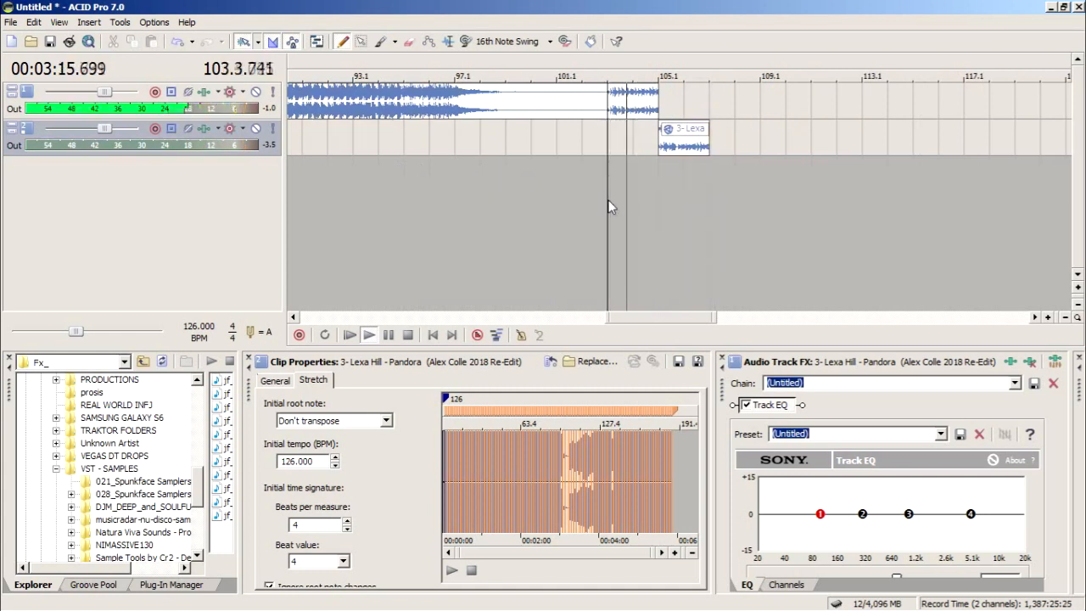
pyautogui.scroll(3, 608, 207)
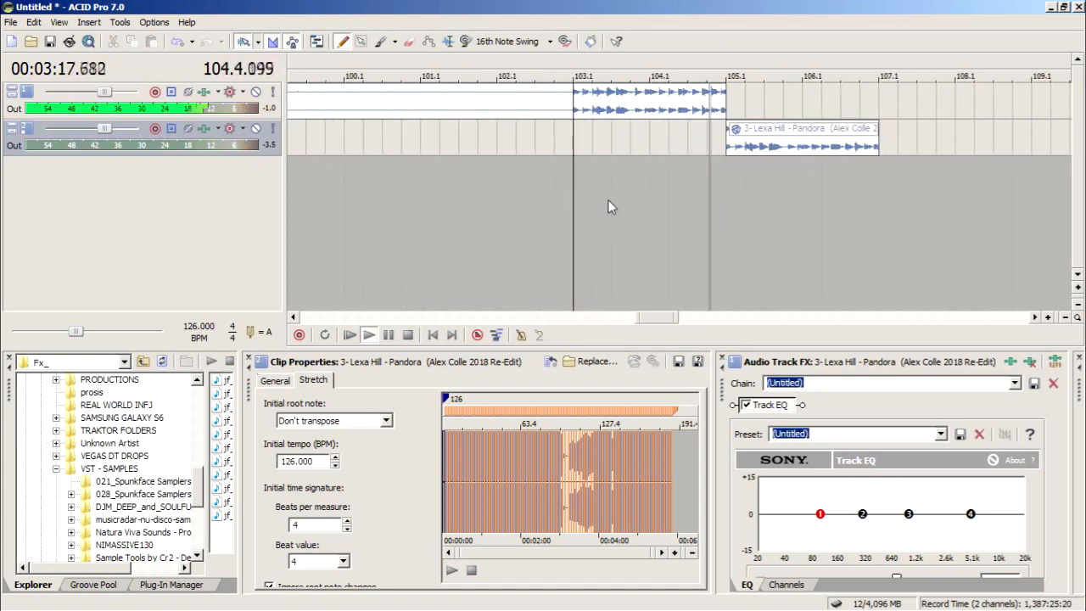
pyautogui.scroll(-7, 609, 204)
pyautogui.press('space')
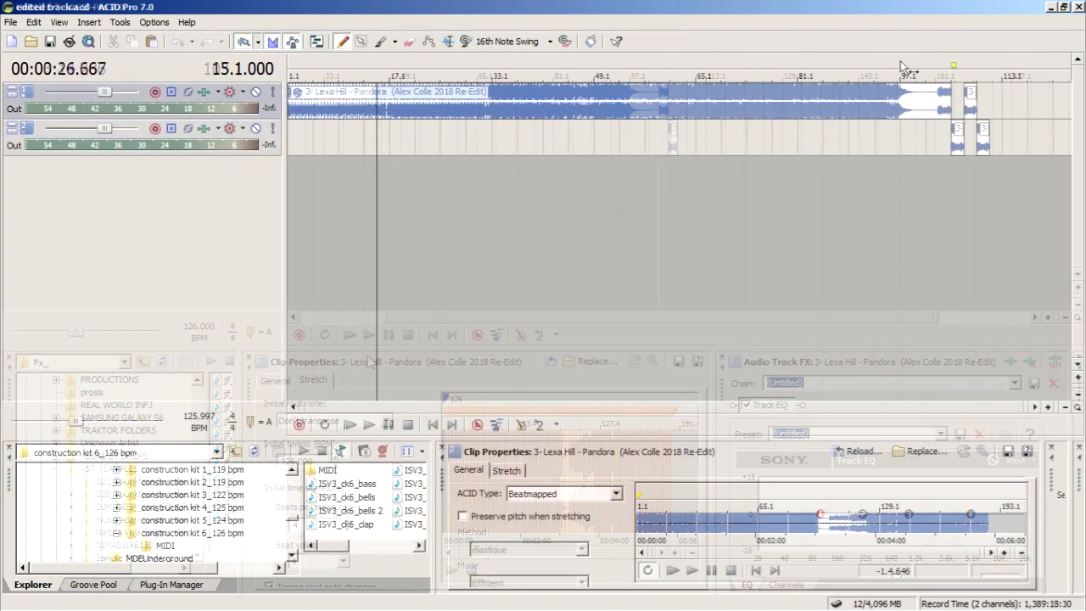
# - Play the edited track from measure 97 and listen through the alternating clips after measure 105
pyautogui.press('space')
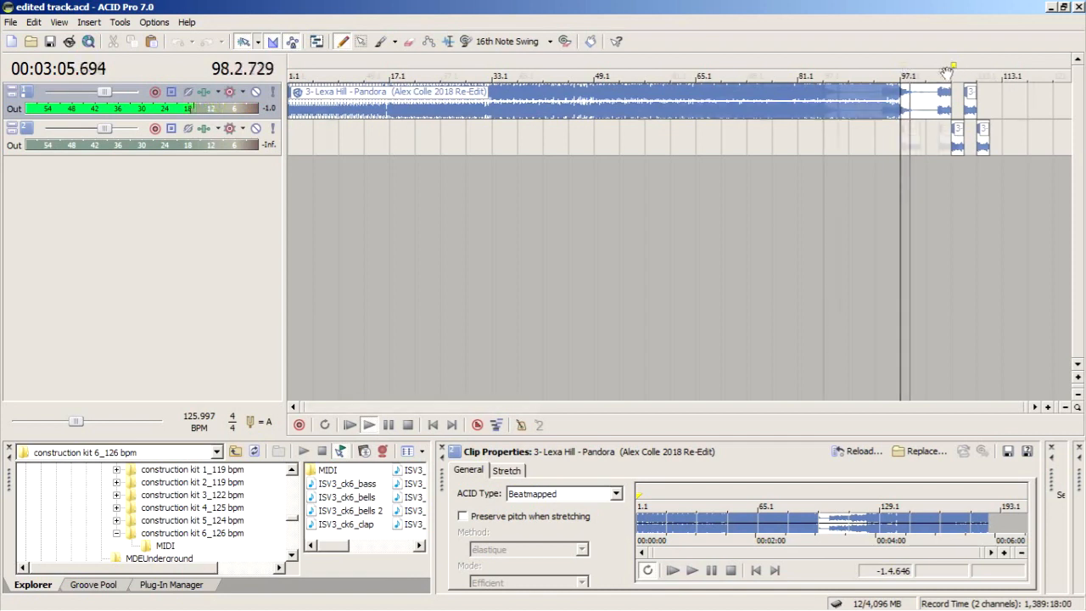
pyautogui.scroll(2, 900, 67)
pyautogui.scroll(4, 878, 65)
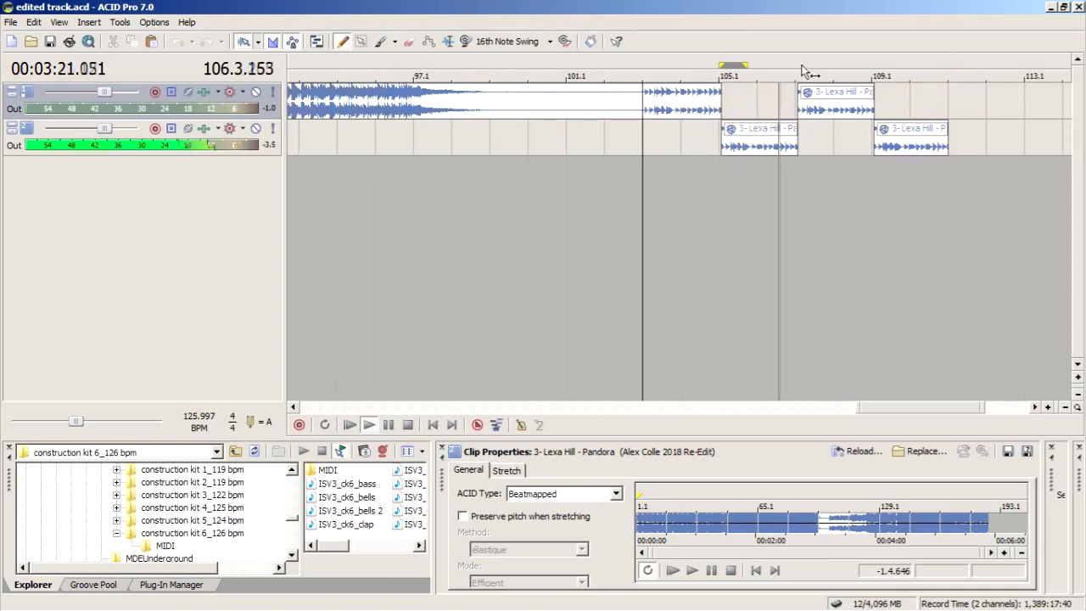
pyautogui.scroll(-2, 806, 110)
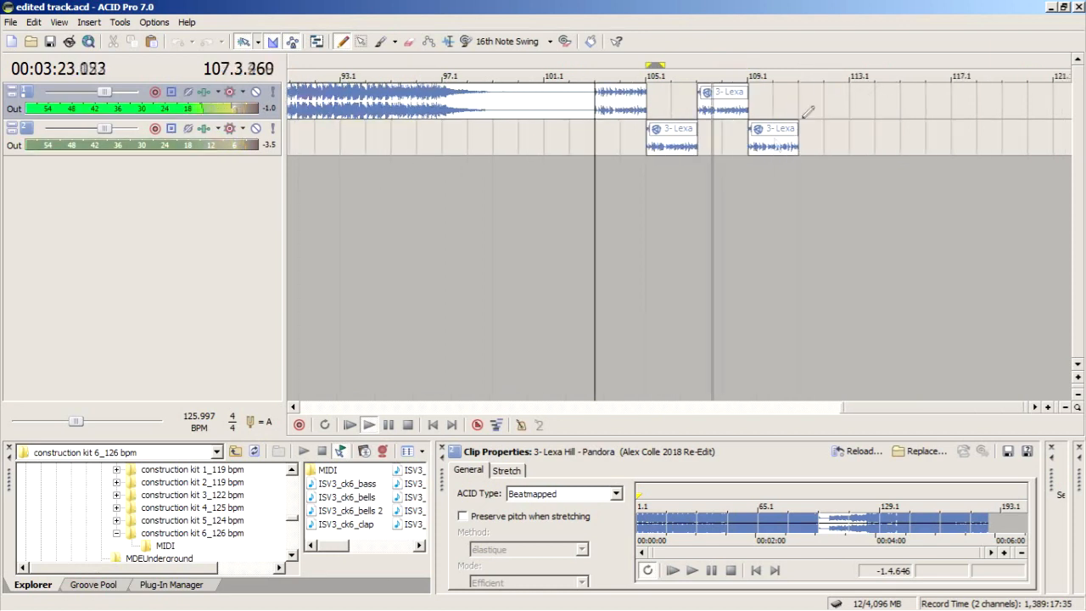
# - Copy the second-track clip at measure 109 and paste it onto the first track at about measure 111
pyautogui.click(766, 148)
pyautogui.rightClick(766, 149)
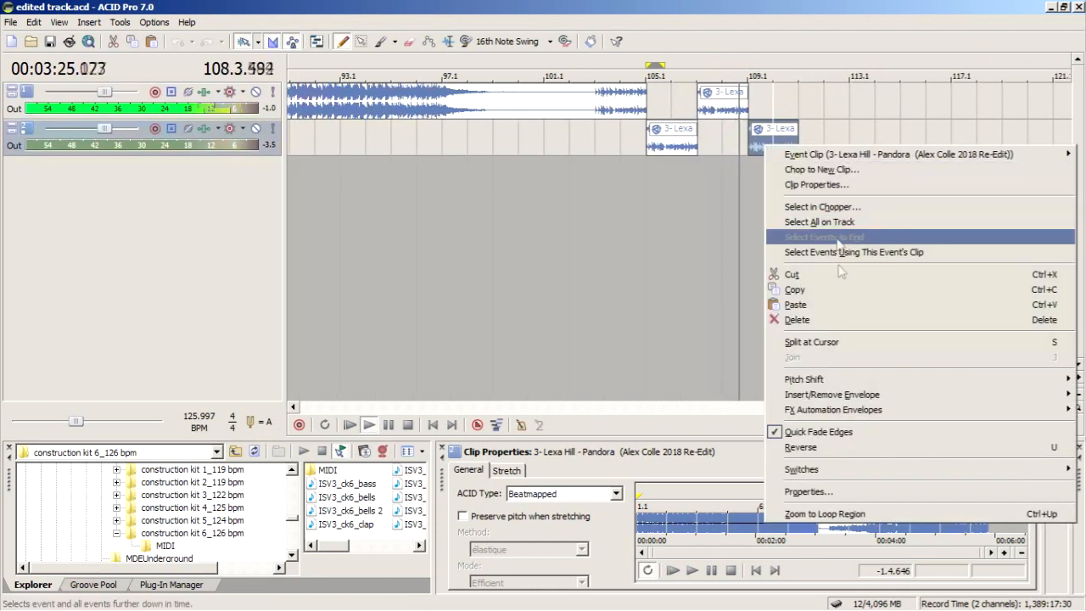
pyautogui.click(847, 299)
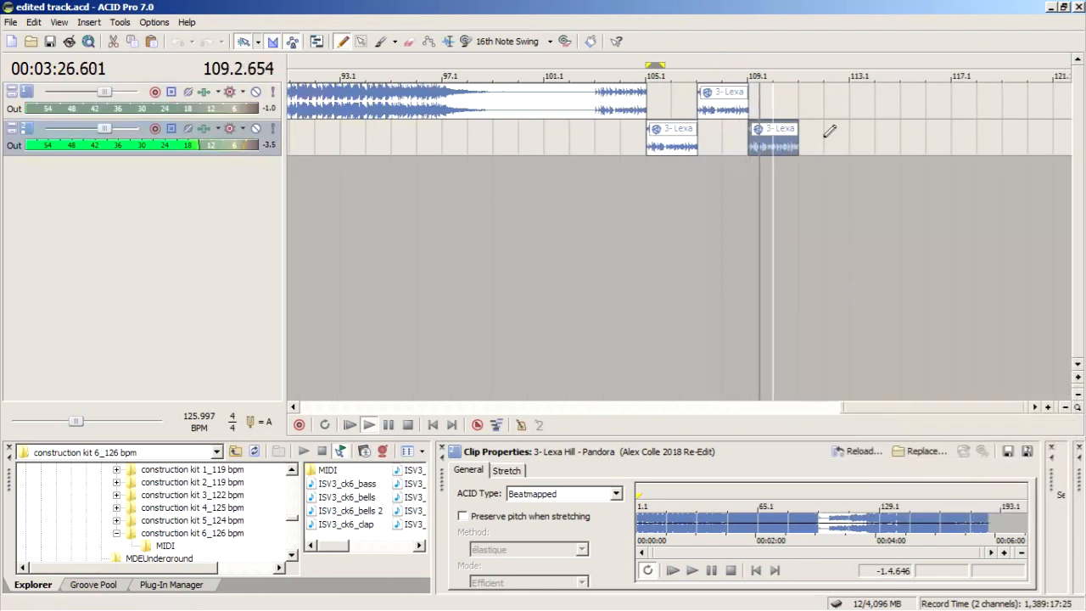
pyautogui.rightClick(784, 100)
pyautogui.click(814, 169)
pyautogui.press('space')
# - Extend the second-track clip's end and the pasted clip's start so they overlap around measure 111, and play the overlap
pyautogui.scroll(10, 689, 117)
pyautogui.scroll(1, 689, 117)
pyautogui.moveTo(668, 139); pyautogui.dragTo(766, 140)
pyautogui.moveTo(677, 110); pyautogui.dragTo(619, 110)
pyautogui.click(585, 185)
pyautogui.press('space')
pyautogui.press('space')
# - Nudge the pasted first-track clip into beat alignment with the second-track clip near measure 111, checking by playback and waveform
pyautogui.moveTo(694, 102); pyautogui.dragTo(713, 102)
pyautogui.press('space')
pyautogui.press('space')
pyautogui.click(698, 181)
pyautogui.scroll(2, 674, 162)
pyautogui.scroll(1, 675, 162)
pyautogui.moveTo(661, 107)
pyautogui.mouseDown()
pyautogui.moveTo(698, 109)
pyautogui.moveTo(655, 107)
pyautogui.mouseUp()
pyautogui.click(709, 186)
pyautogui.scroll(1, 710, 198)
pyautogui.scroll(1, 709, 198)
pyautogui.scroll(-4, 819, 155)
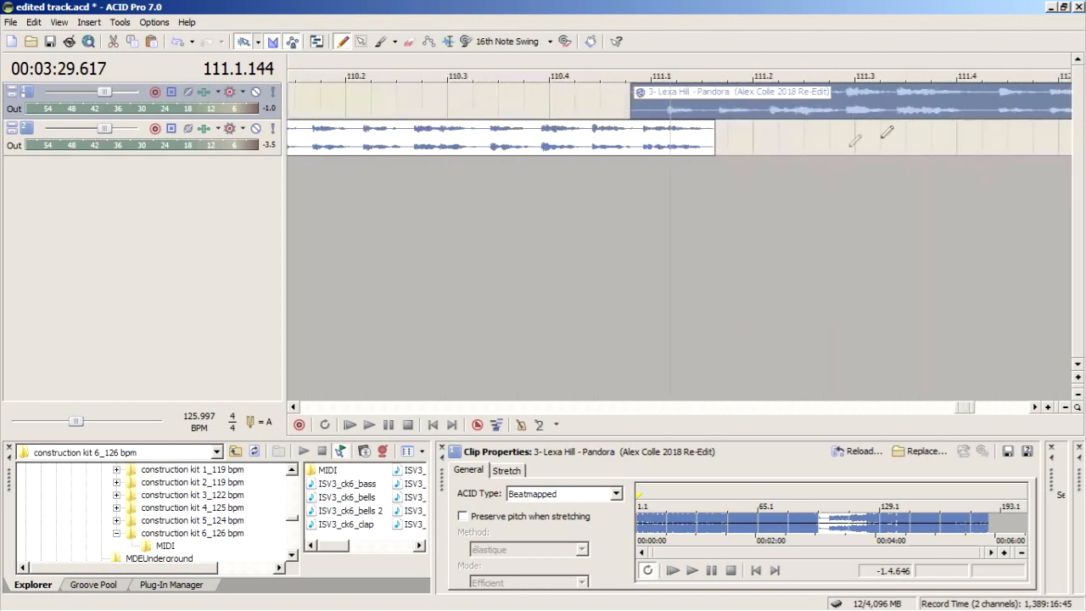
# - Trim the second-track clip's end and the pasted clip's start so they meet just after measure 111
pyautogui.click(711, 135)
pyautogui.moveTo(712, 135); pyautogui.dragTo(676, 137)
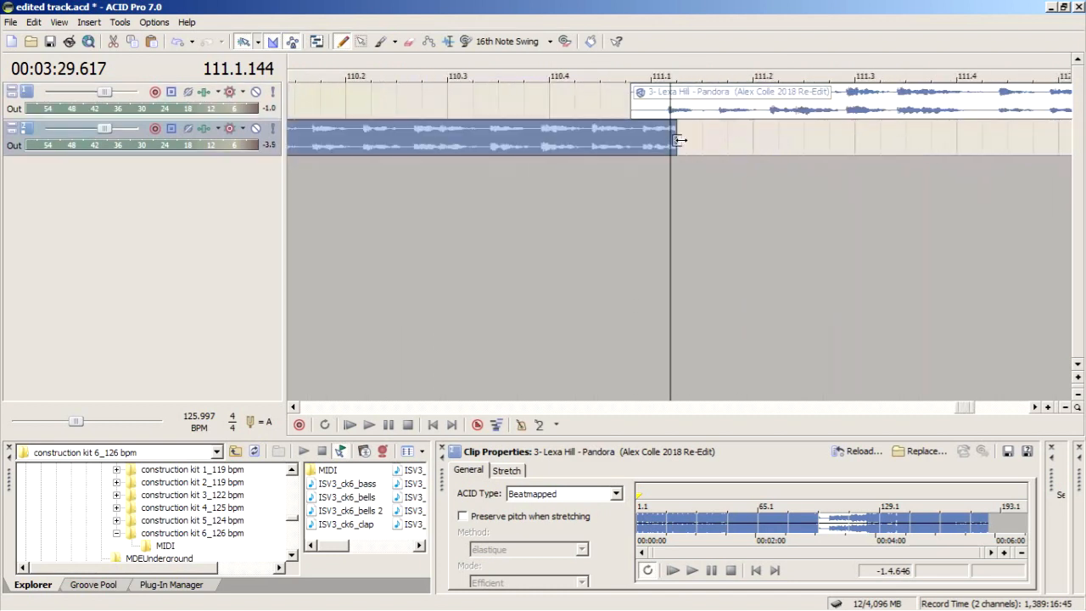
pyautogui.scroll(3, 677, 137)
pyautogui.moveTo(433, 108); pyautogui.dragTo(668, 146)
pyautogui.scroll(-6, 524, 263)
pyautogui.click(524, 263)
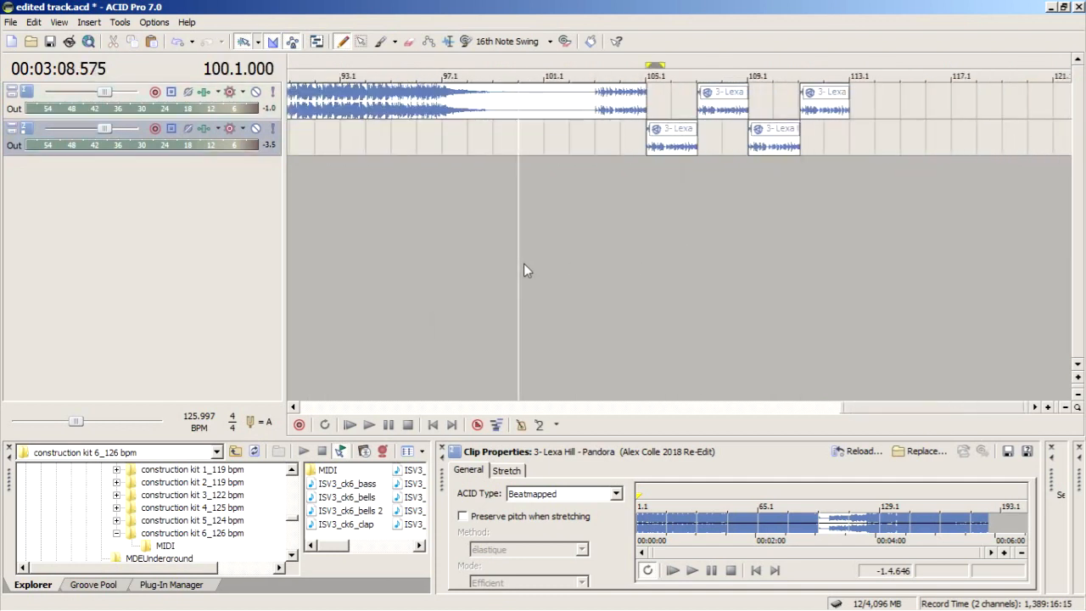
# - Play the transition near measure 111, starting from measure 110
pyautogui.click(779, 189)
pyautogui.press('space')
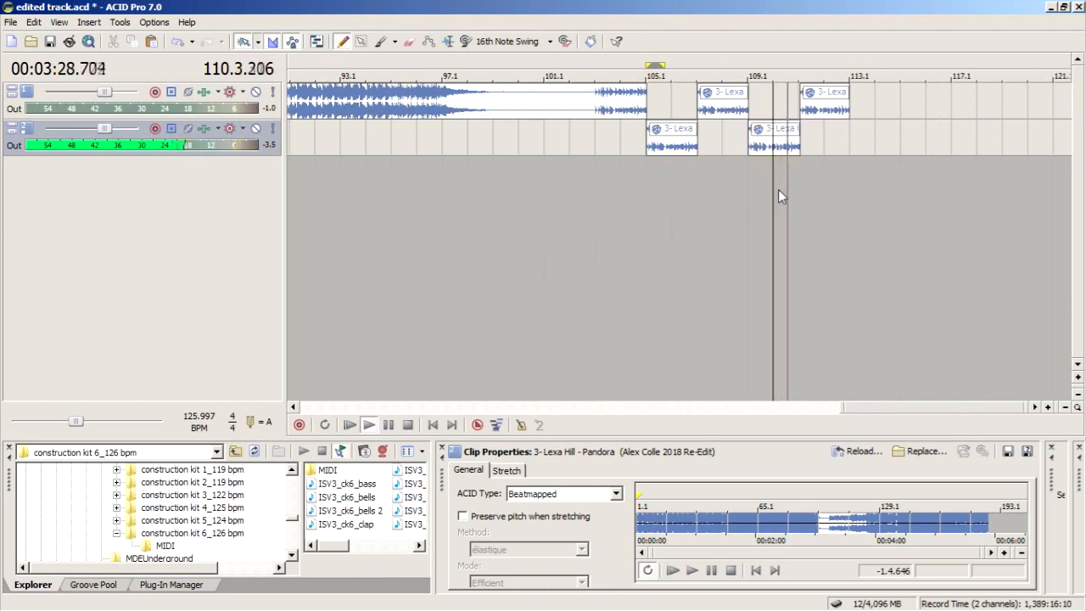
pyautogui.press('space')
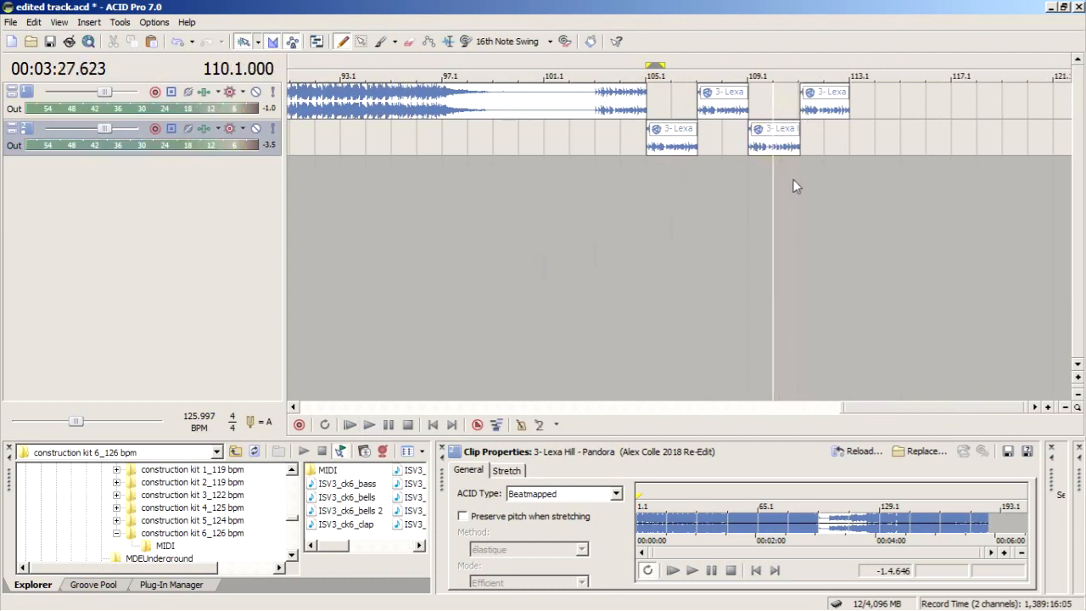
# - Readjust the pasted clip's start so it meets the second-track clip's end just after measure 111
pyautogui.click(793, 179)
pyautogui.scroll(6, 793, 179)
pyautogui.moveTo(715, 98); pyautogui.dragTo(694, 98)
pyautogui.click(707, 133)
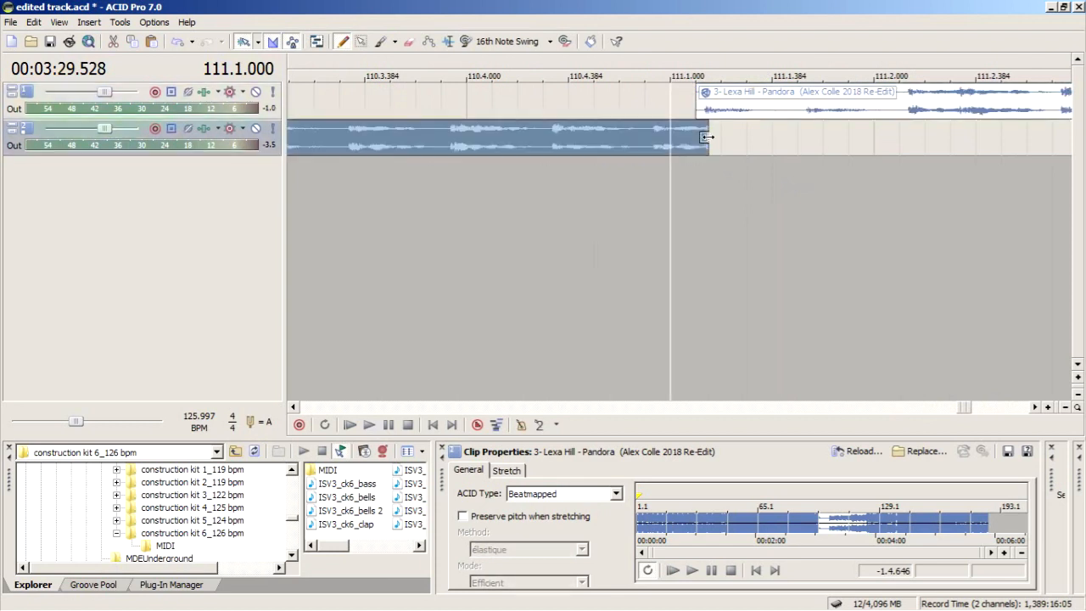
pyautogui.scroll(3, 704, 136)
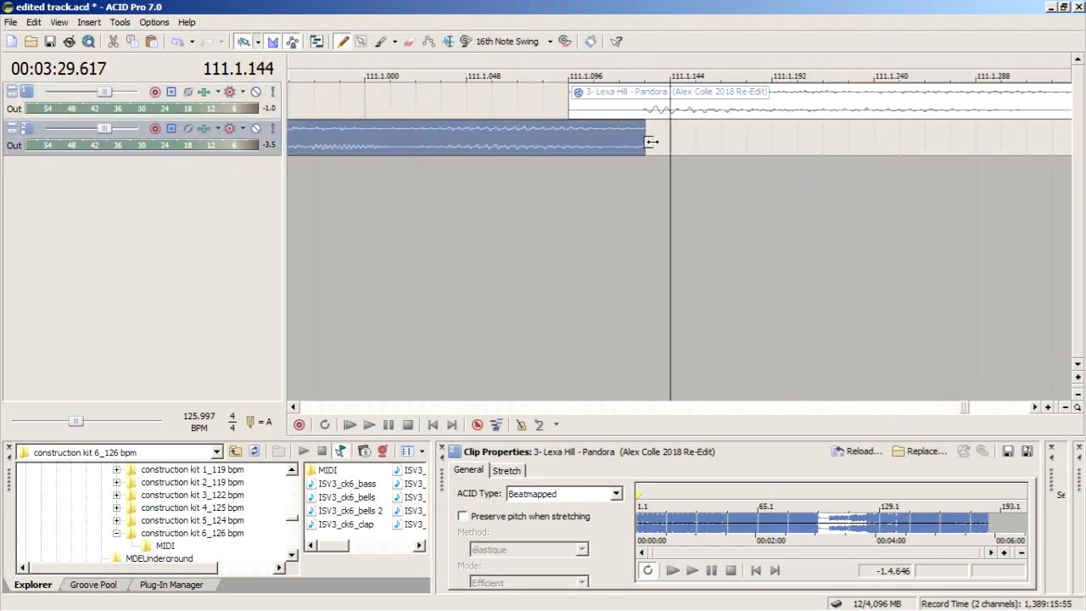
pyautogui.moveTo(570, 104); pyautogui.dragTo(646, 103)
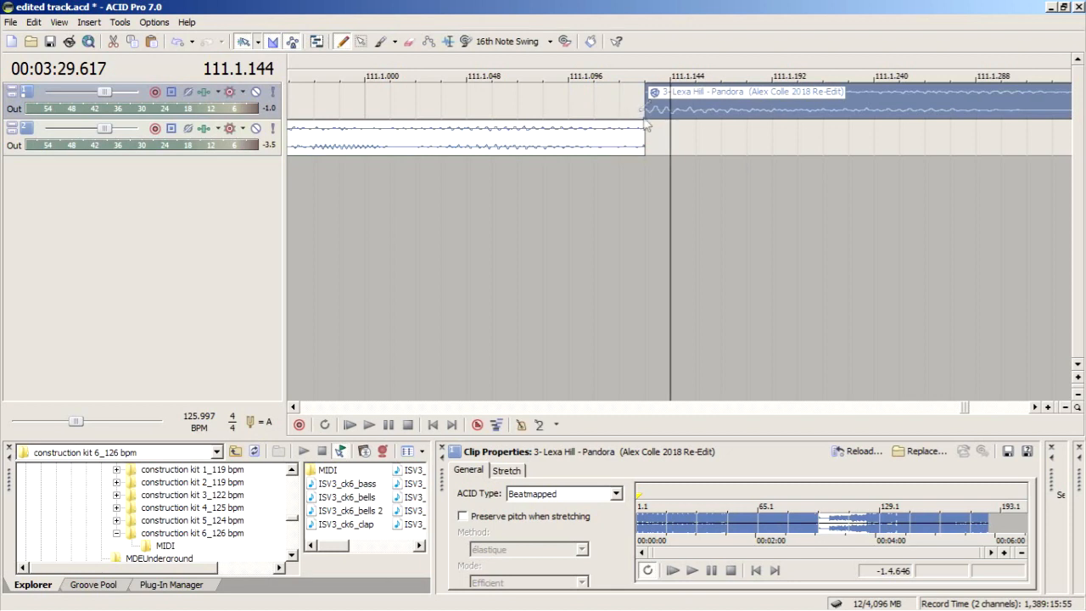
# - Play the readjusted join near measure 111 from about measure 110.2, and stop playback
pyautogui.scroll(-3, 592, 234)
pyautogui.click(569, 234)
pyautogui.press('space')
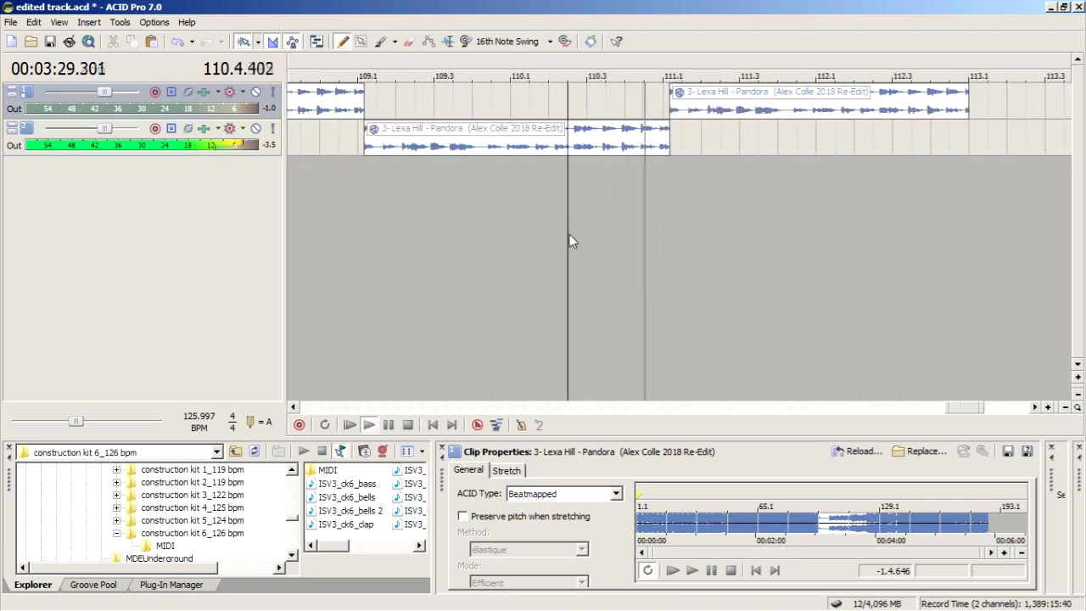
pyautogui.scroll(-3, 591, 209)
pyautogui.scroll(-3, 591, 210)
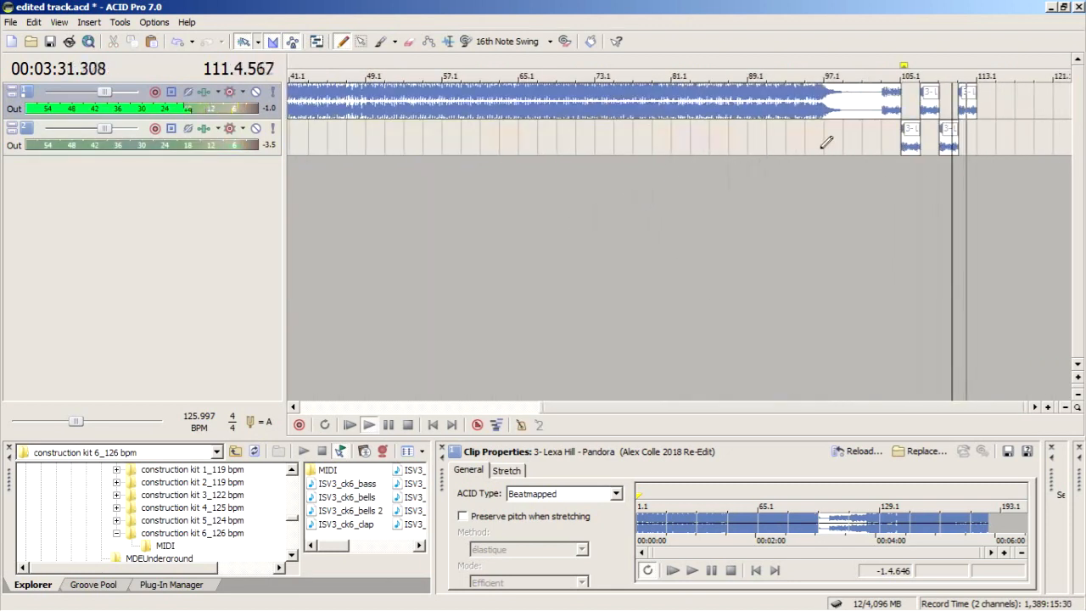
pyautogui.press('space')
# - Play the arrangement from measure 101 through the repeated clips up to about measure 112
pyautogui.click(856, 201)
pyautogui.press('space')
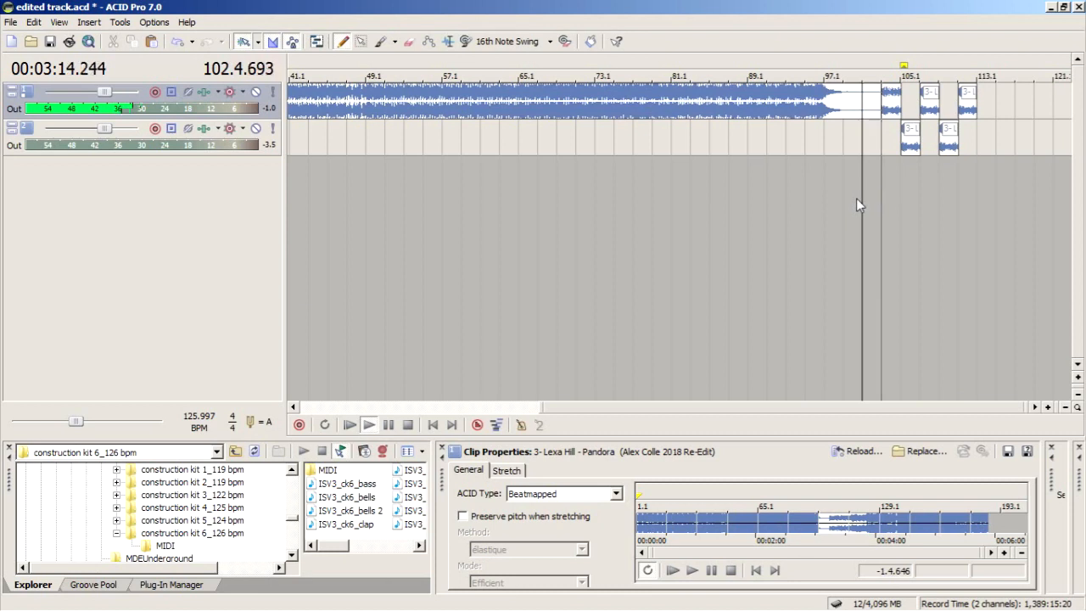
pyautogui.scroll(-2, 856, 196)
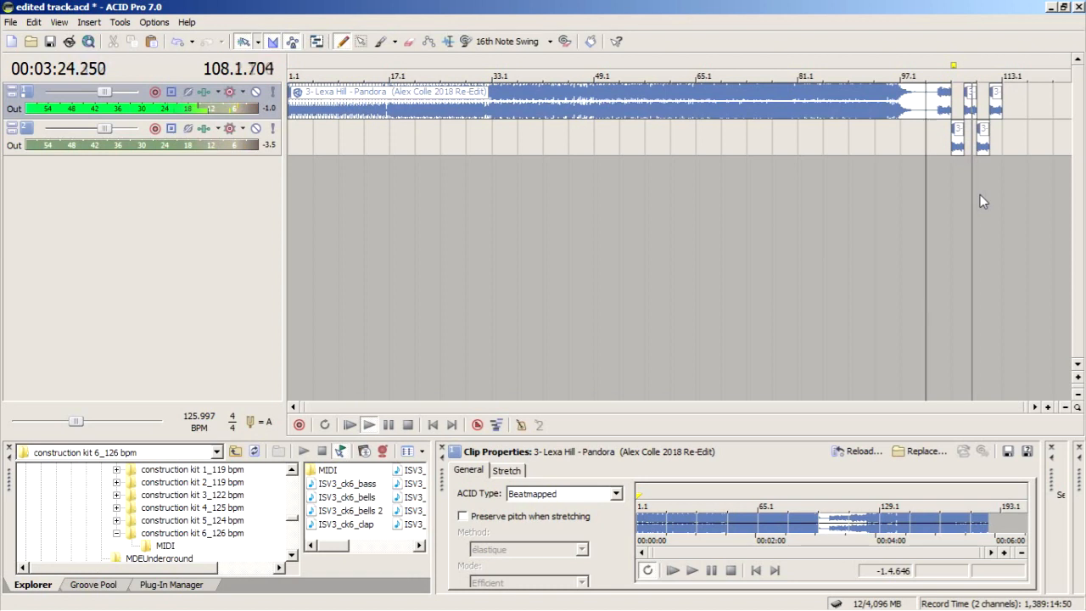
pyautogui.scroll(2, 937, 201)
pyautogui.scroll(4, 899, 204)
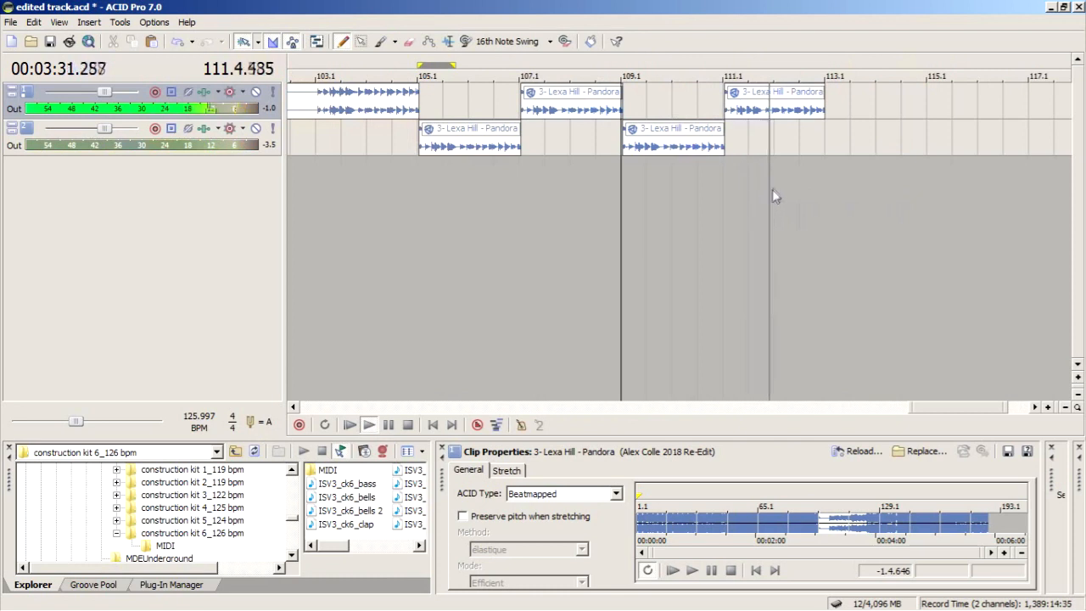
pyautogui.press('space')
# - Shorten the last first-track clip to end at measure 112 and copy it
pyautogui.moveTo(823, 106); pyautogui.dragTo(774, 106)
pyautogui.rightClick(755, 107)
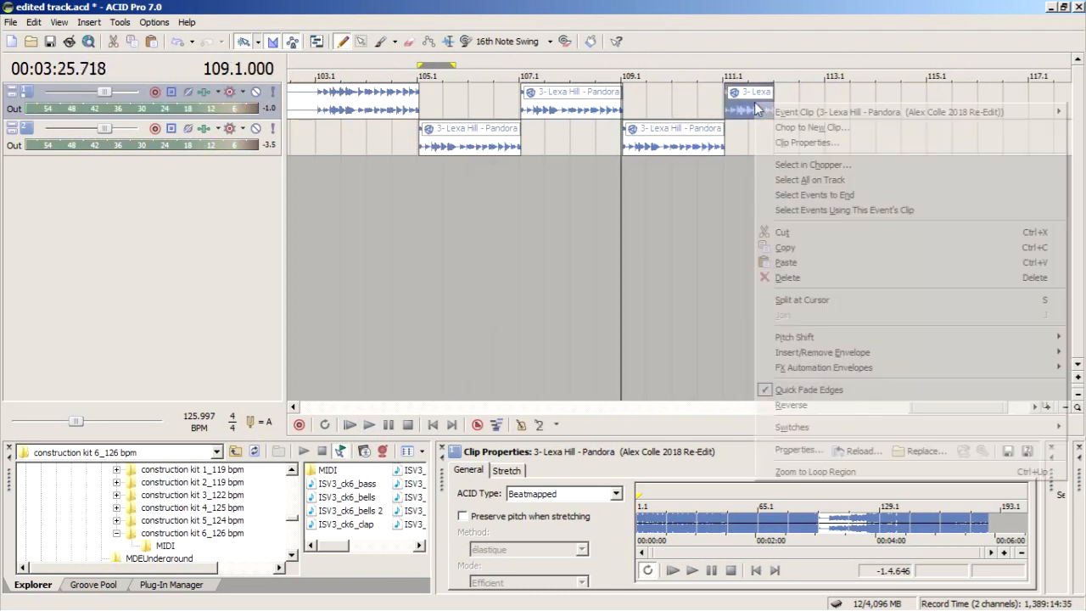
pyautogui.click(810, 247)
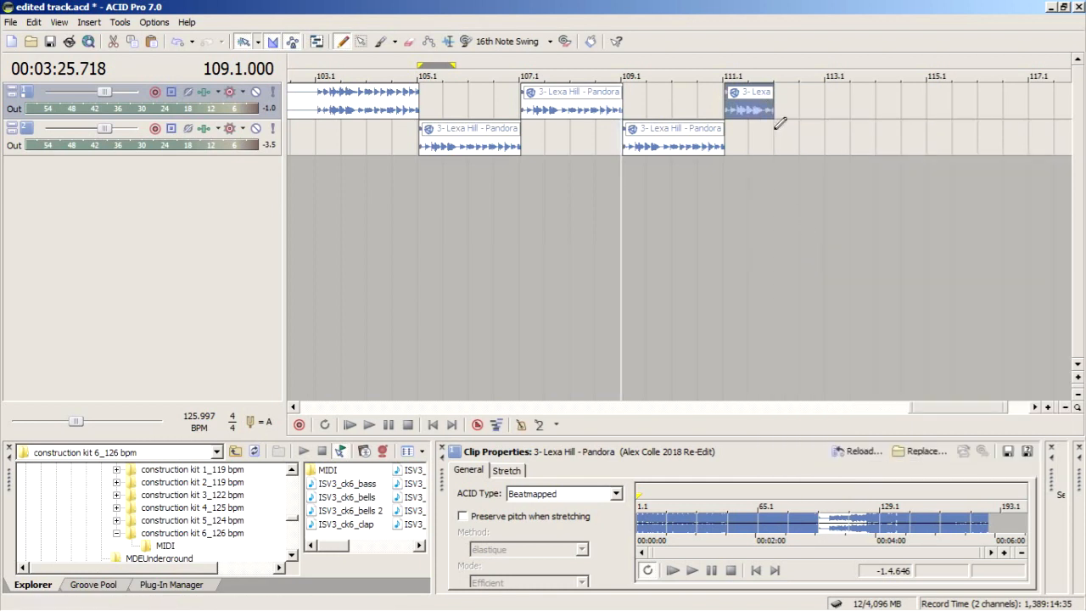
# - Paste the copied one-measure clip on the second track at measure 112 and play across the joins near measures 111 and 112
pyautogui.rightClick(775, 128)
pyautogui.click(817, 200)
pyautogui.click(708, 246)
pyautogui.press('space')
pyautogui.scroll(3, 708, 246)
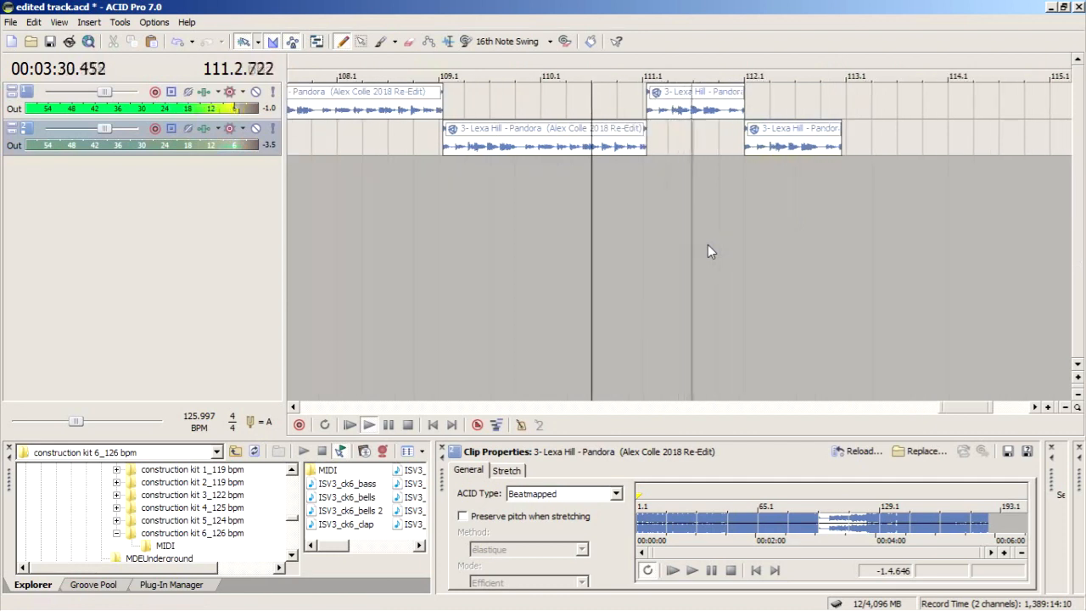
pyautogui.press('space')
# - Extend the first-track clip's end about three quarters of a beat past measure 112.1 and move the second-track clip clear of it
pyautogui.click(737, 217)
pyautogui.scroll(1, 737, 216)
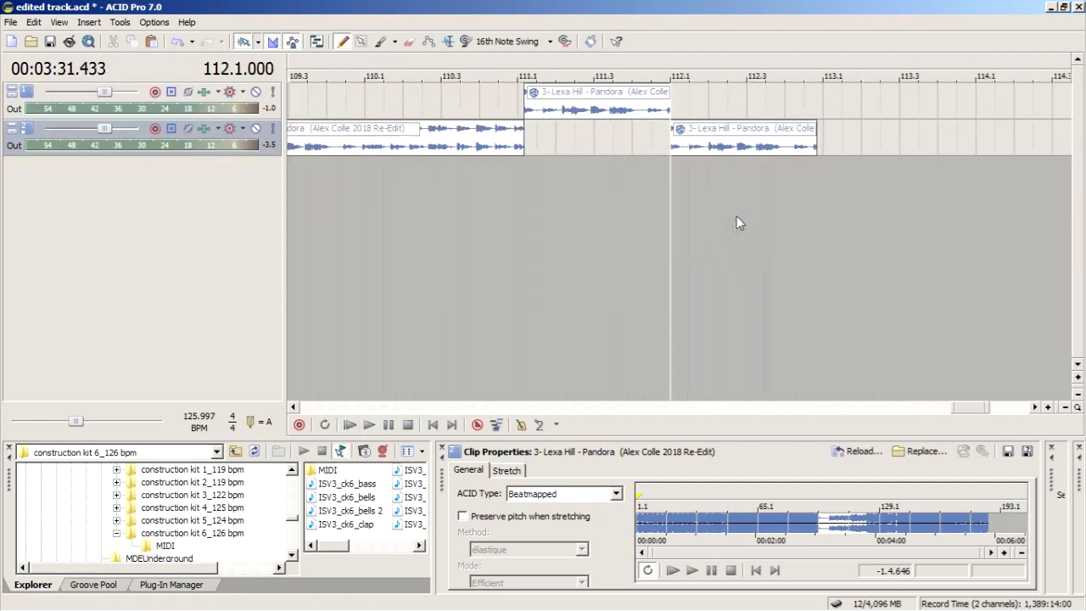
pyautogui.scroll(3, 737, 222)
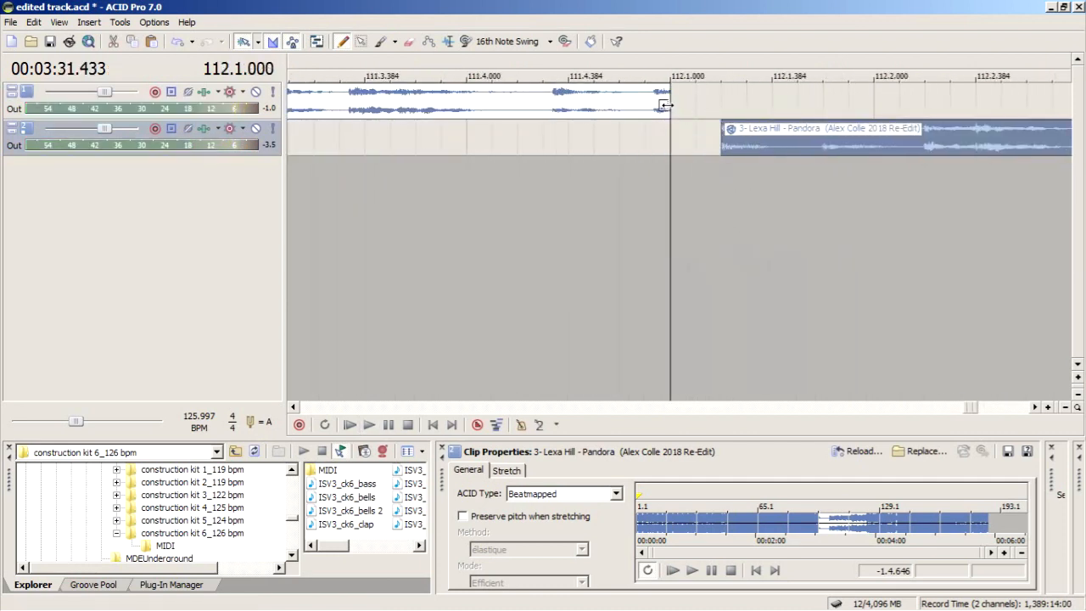
pyautogui.moveTo(665, 104); pyautogui.dragTo(823, 104)
pyautogui.click(585, 184)
pyautogui.press('space')
pyautogui.press('space')
pyautogui.moveTo(794, 141); pyautogui.dragTo(1012, 146)
# - Play the extended first-track clip repeatedly from around measure 111.2 to locate the exact cut point after measure 112
pyautogui.press('space')
pyautogui.press('space')
pyautogui.press('space')
pyautogui.press('space')
pyautogui.click(482, 213)
pyautogui.press('space')
pyautogui.press('space')
pyautogui.press('space')
pyautogui.press('space')
pyautogui.click(404, 222)
pyautogui.press('space')
pyautogui.press('space')
pyautogui.scroll(-1, 724, 167)
pyautogui.click(485, 220)
pyautogui.press('space')
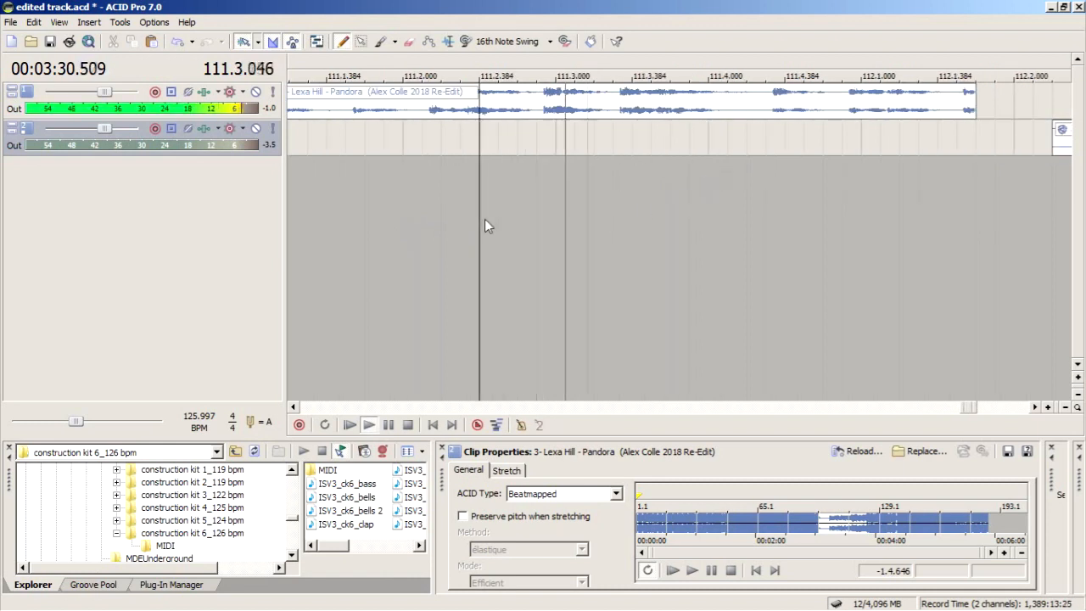
pyautogui.press('space')
pyautogui.press('space')
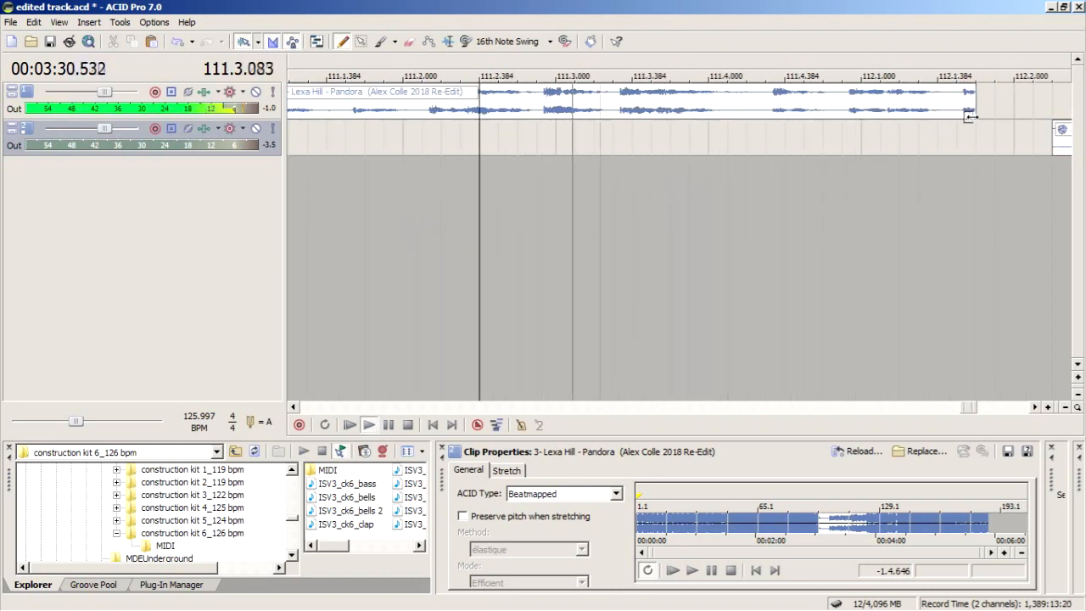
pyautogui.press('space')
# - Shorten the first-track clip to end just after measure 112.1 and move the second-track clip back to meet it
pyautogui.moveTo(974, 109); pyautogui.dragTo(880, 109)
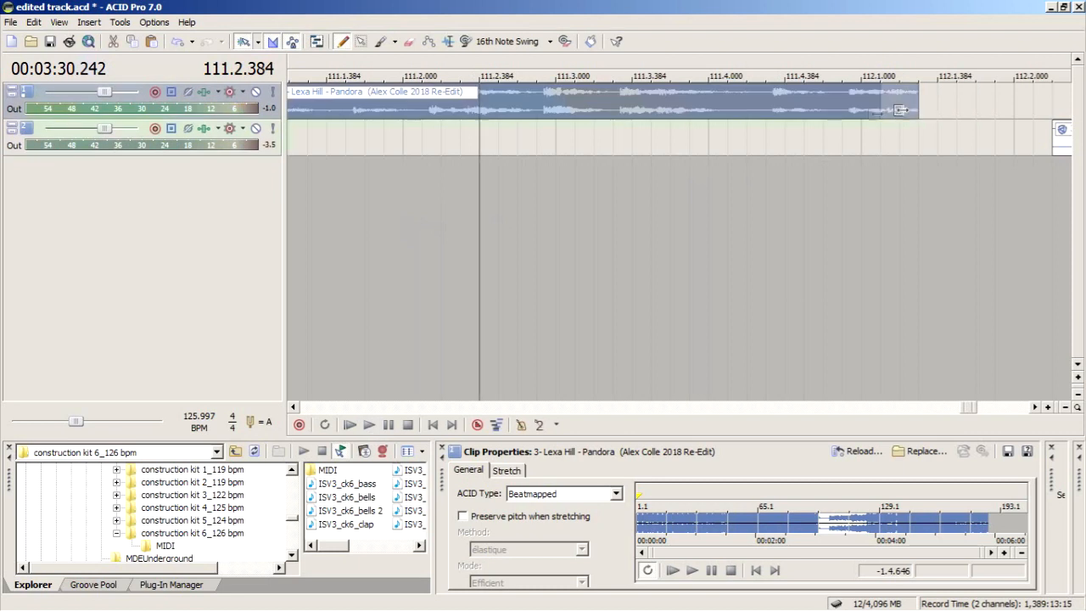
pyautogui.press('space')
pyautogui.press('space')
pyautogui.moveTo(1067, 143); pyautogui.dragTo(871, 149)
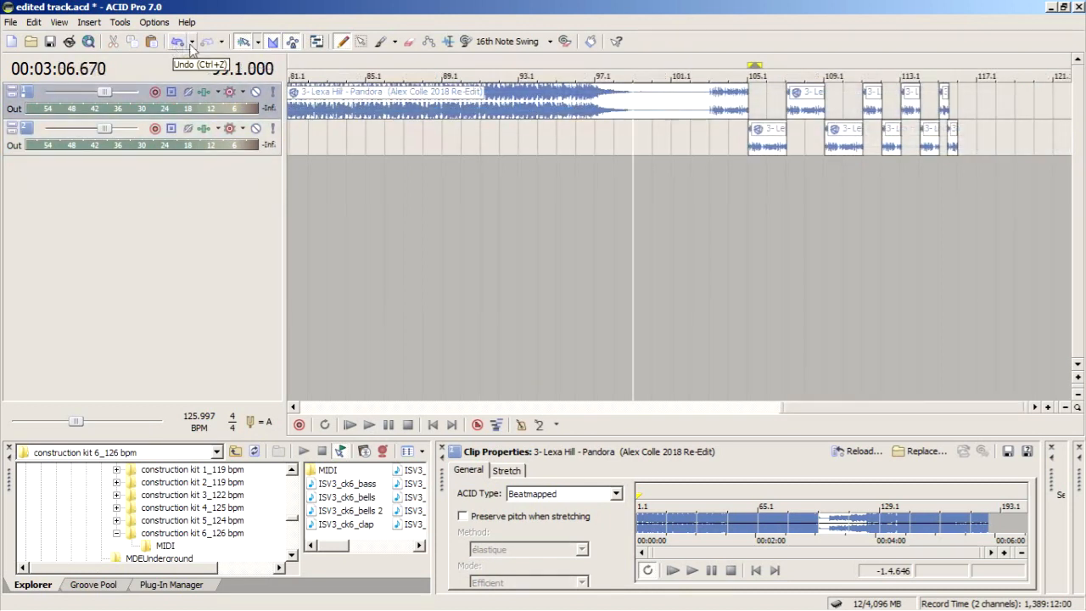
# - Duplicate the first track and erase everything after about measure 45 from the upper copy
pyautogui.click(208, 46)
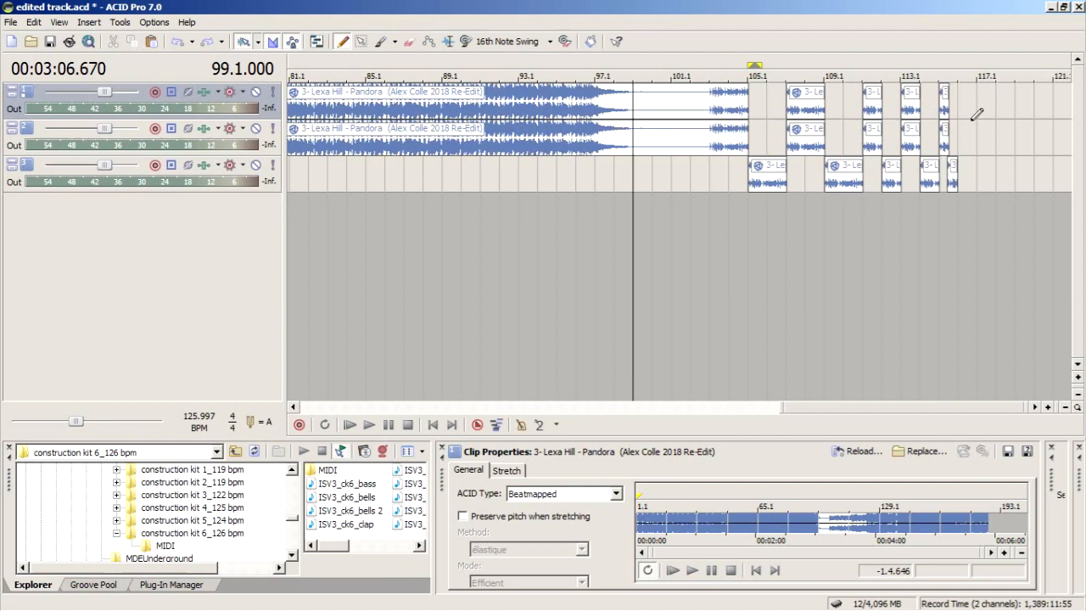
pyautogui.click(410, 41)
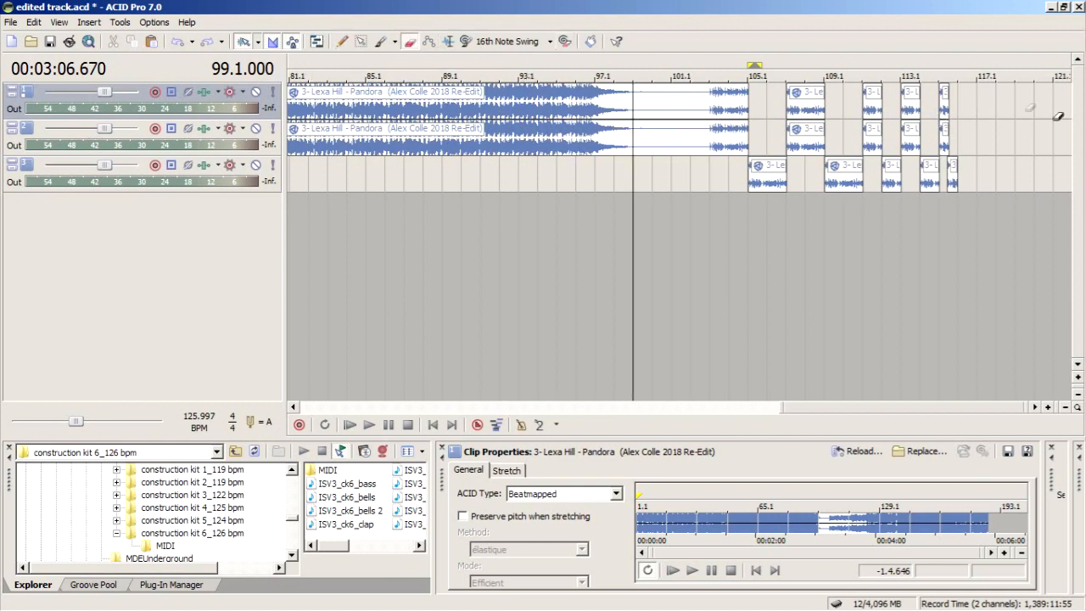
pyautogui.moveTo(944, 93); pyautogui.dragTo(849, 92)
pyautogui.scroll(-4, 796, 98)
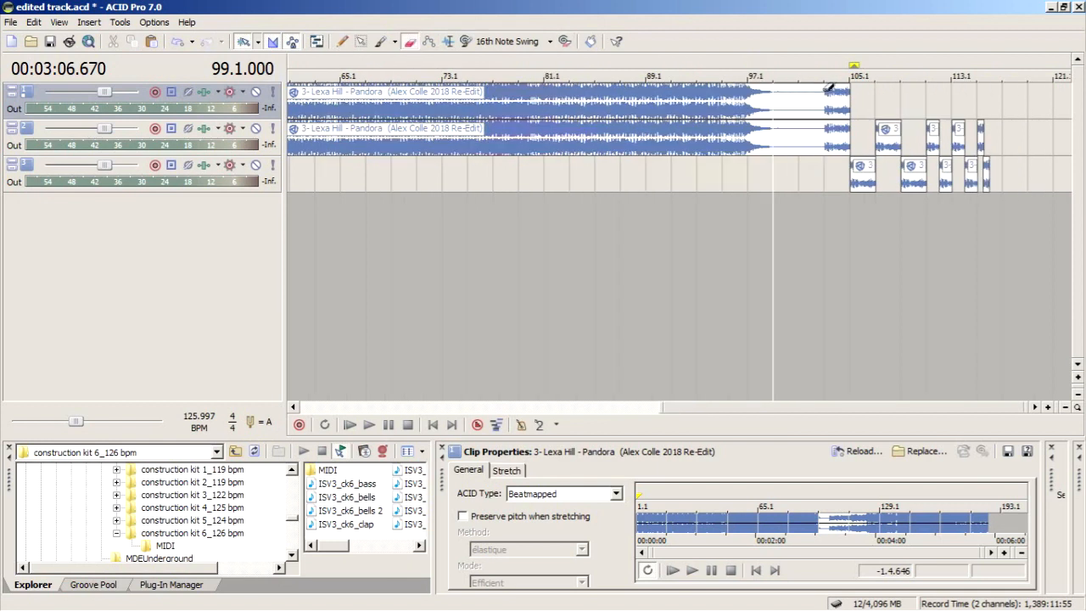
pyautogui.moveTo(976, 93); pyautogui.dragTo(568, 92)
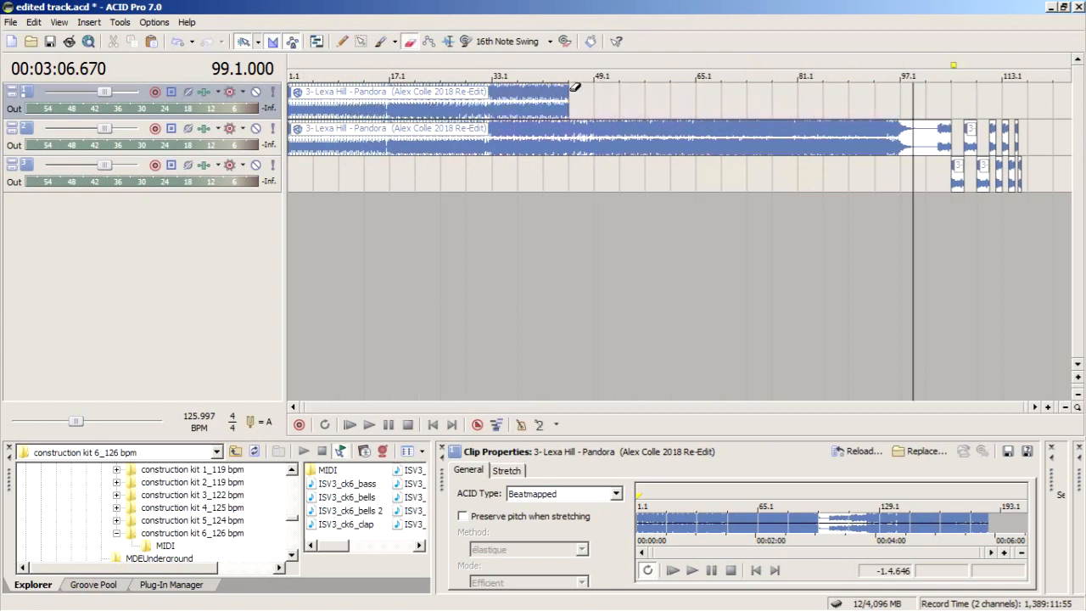
# - Cut the first 16 measures off the upper track's clip and move the remainder to start at measure 103.1
pyautogui.click(496, 104)
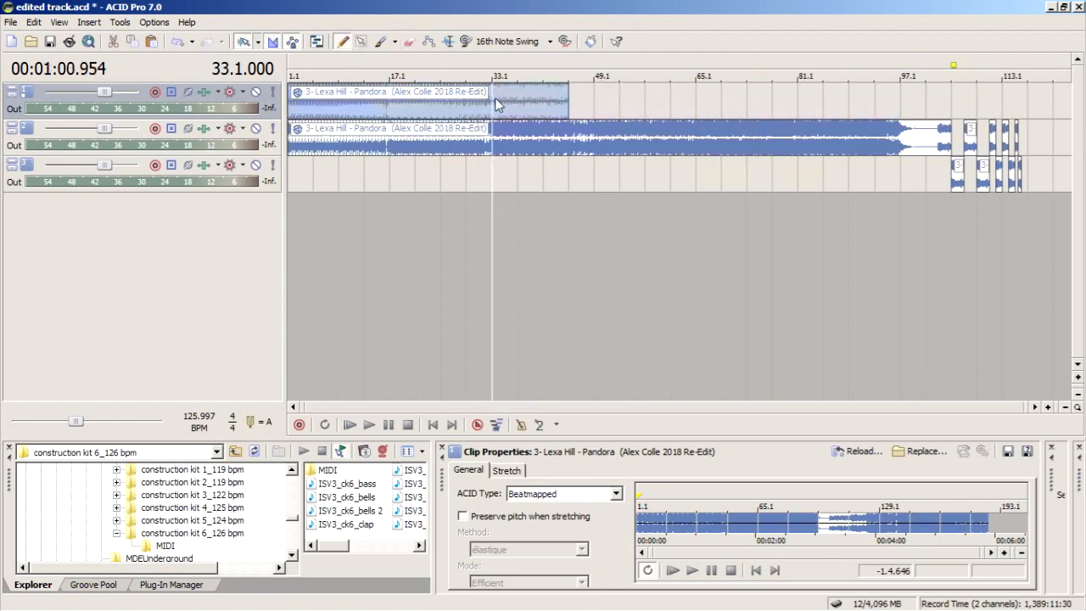
pyautogui.moveTo(935, 100); pyautogui.dragTo(1074, 104)
pyautogui.click(908, 248)
pyautogui.scroll(2, 908, 249)
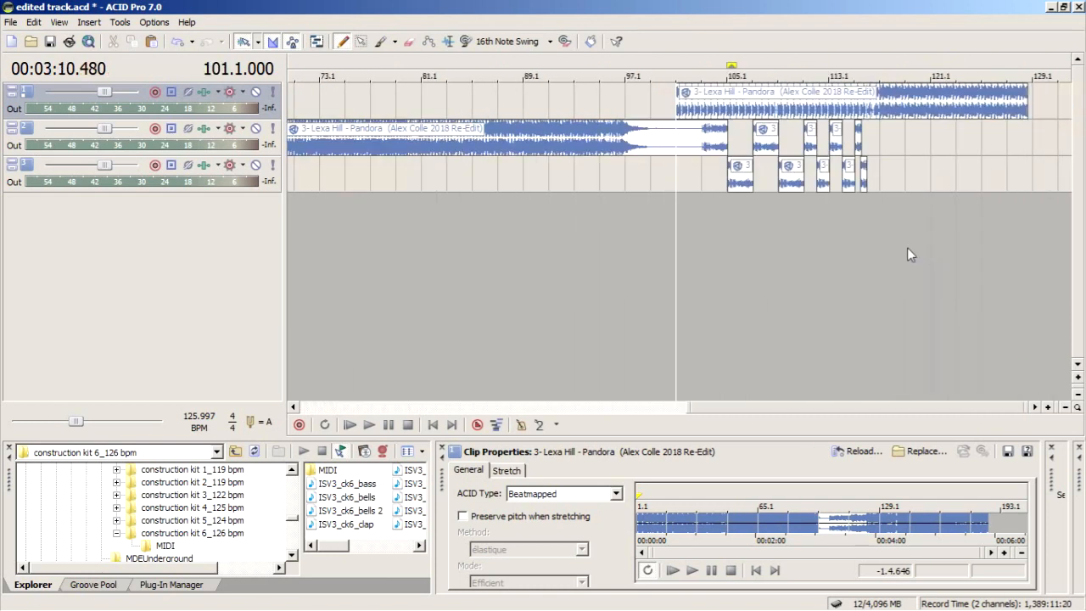
pyautogui.scroll(3, 907, 247)
pyautogui.moveTo(736, 111); pyautogui.dragTo(888, 109)
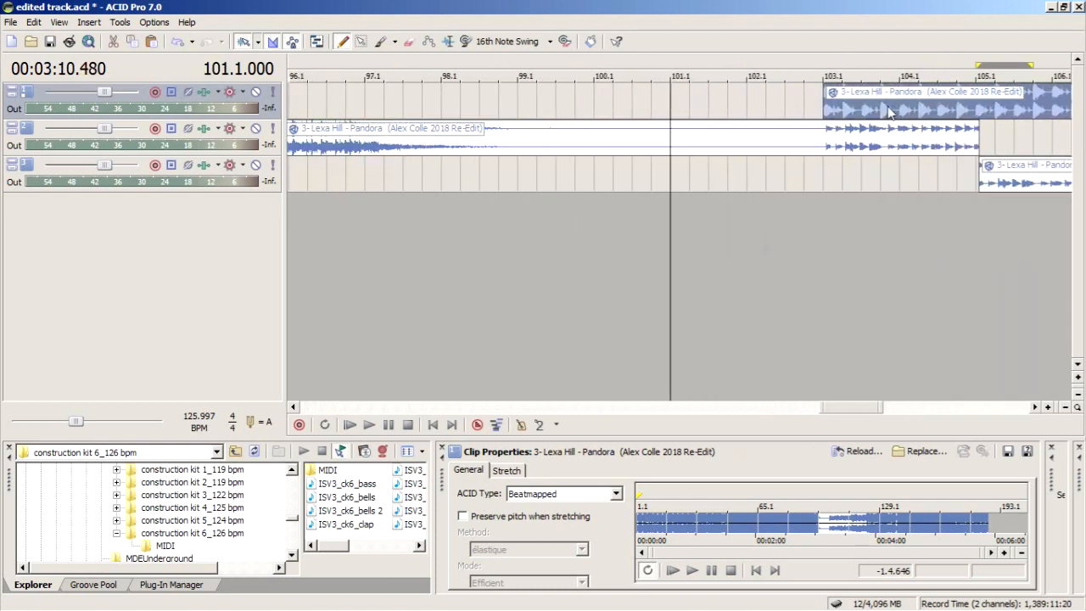
# - Shift the upper clip slightly so its first beat lines up with the second track's beat at about 103.1.132
pyautogui.click(827, 205)
pyautogui.scroll(5, 827, 206)
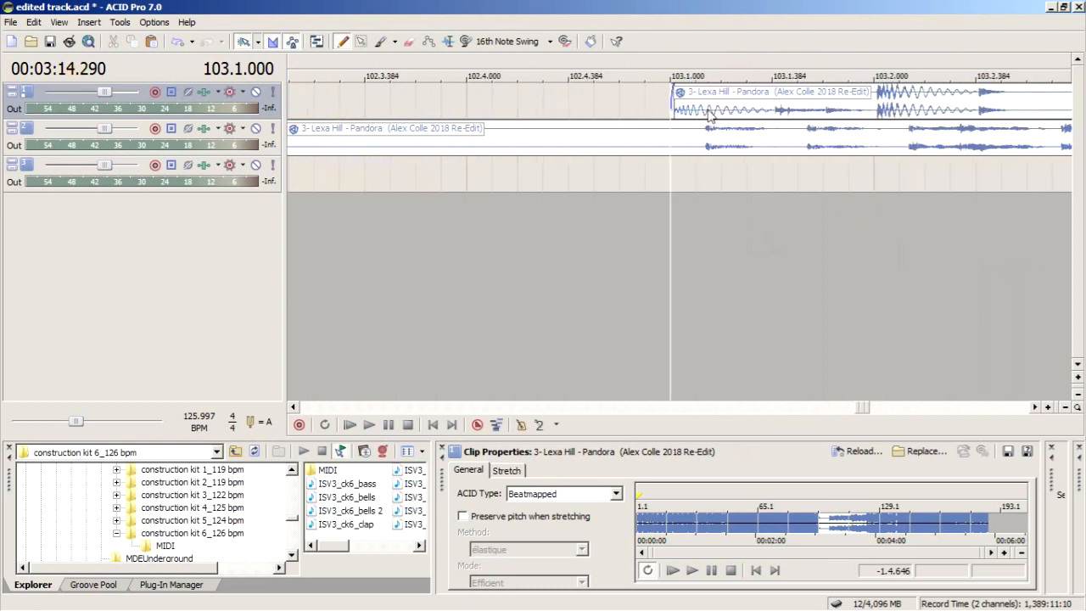
pyautogui.moveTo(698, 106); pyautogui.dragTo(724, 107)
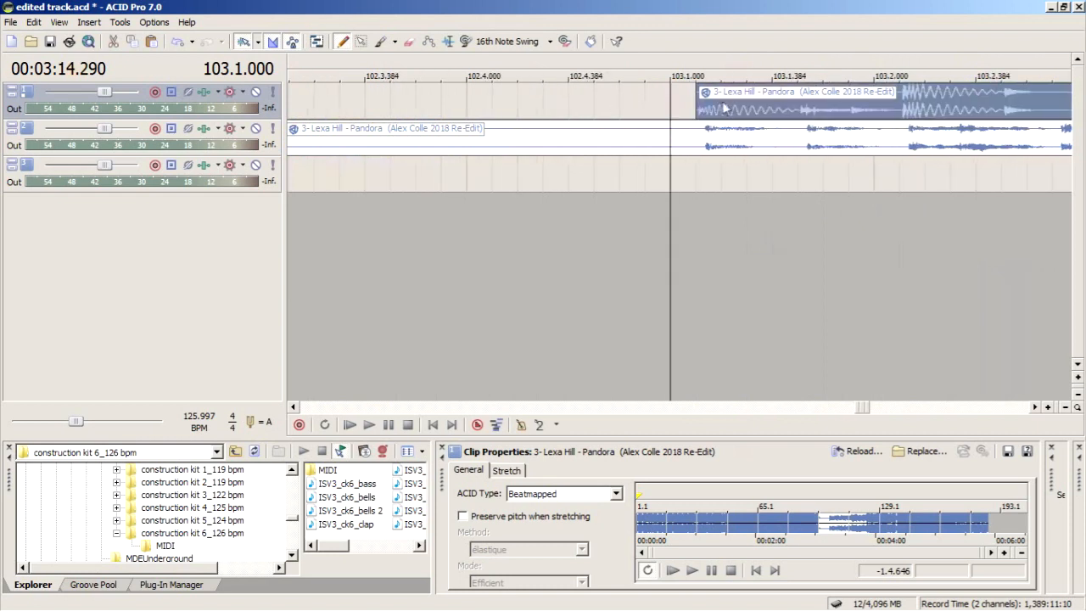
pyautogui.click(703, 210)
pyautogui.scroll(4, 730, 226)
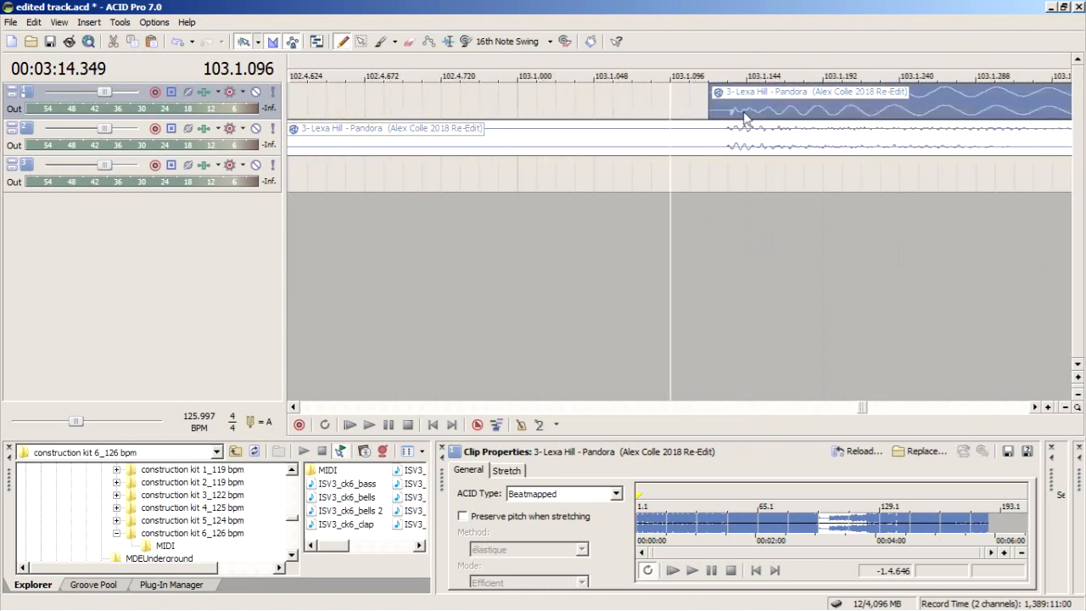
pyautogui.click(730, 226)
pyautogui.scroll(3, 730, 226)
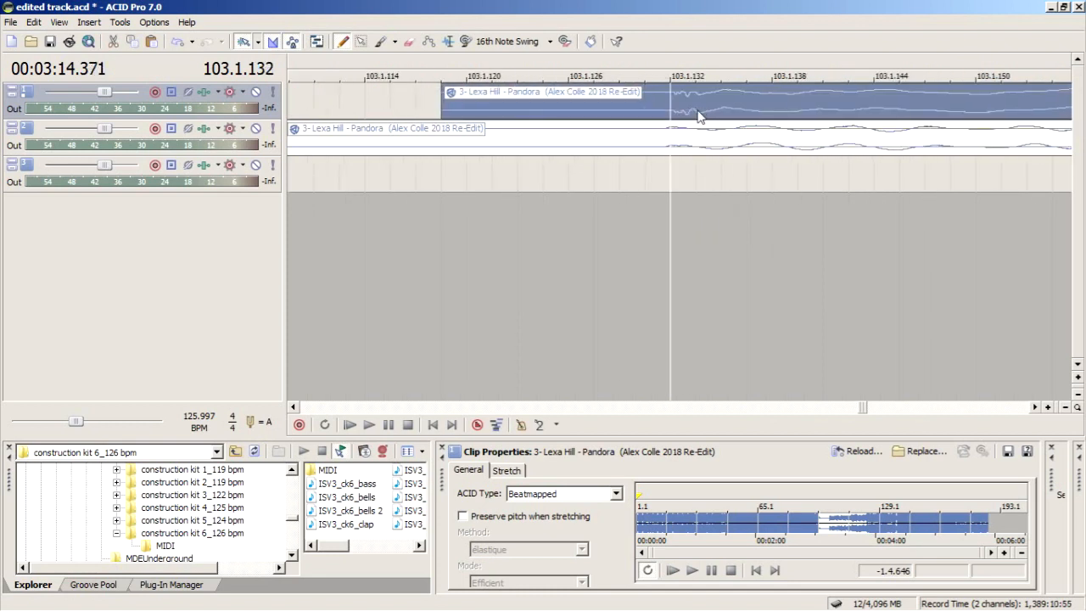
# - Lower the upper clip's volume and play the layered section from about measure 103
pyautogui.scroll(-7, 849, 314)
pyautogui.click(753, 246)
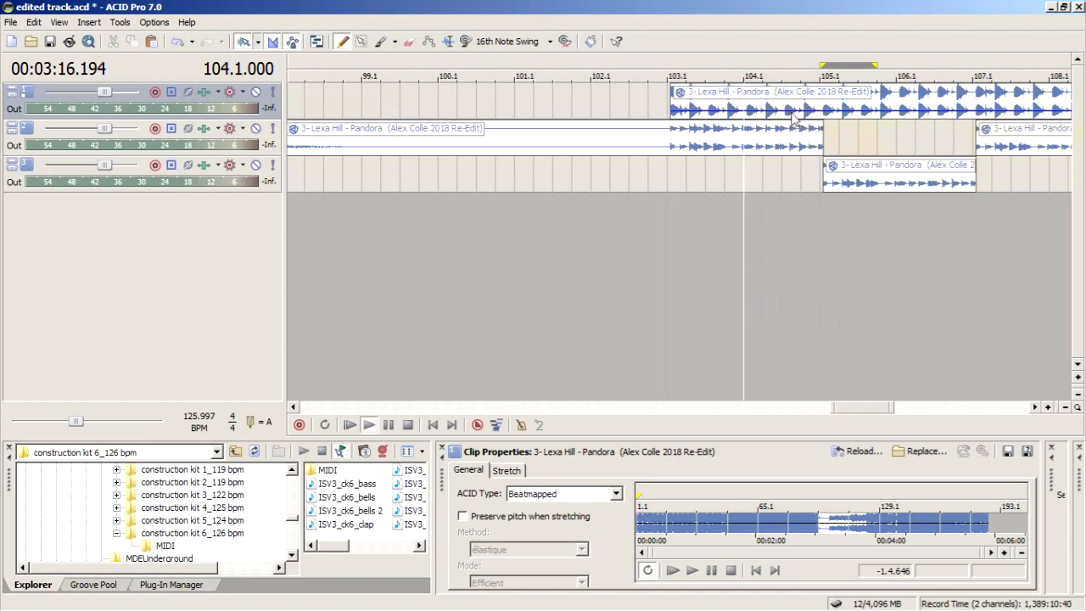
pyautogui.press('space')
pyautogui.scroll(-2, 746, 246)
pyautogui.click(621, 245)
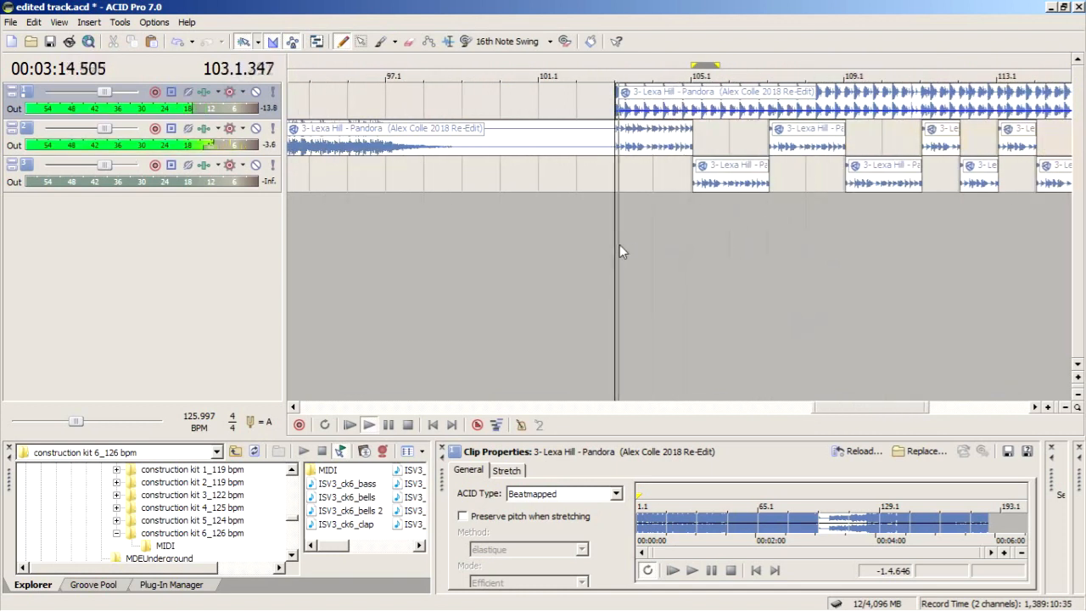
# - Save the project and raise the upper clip's volume while playing the arrangement through to about measure 115
pyautogui.click(49, 42)
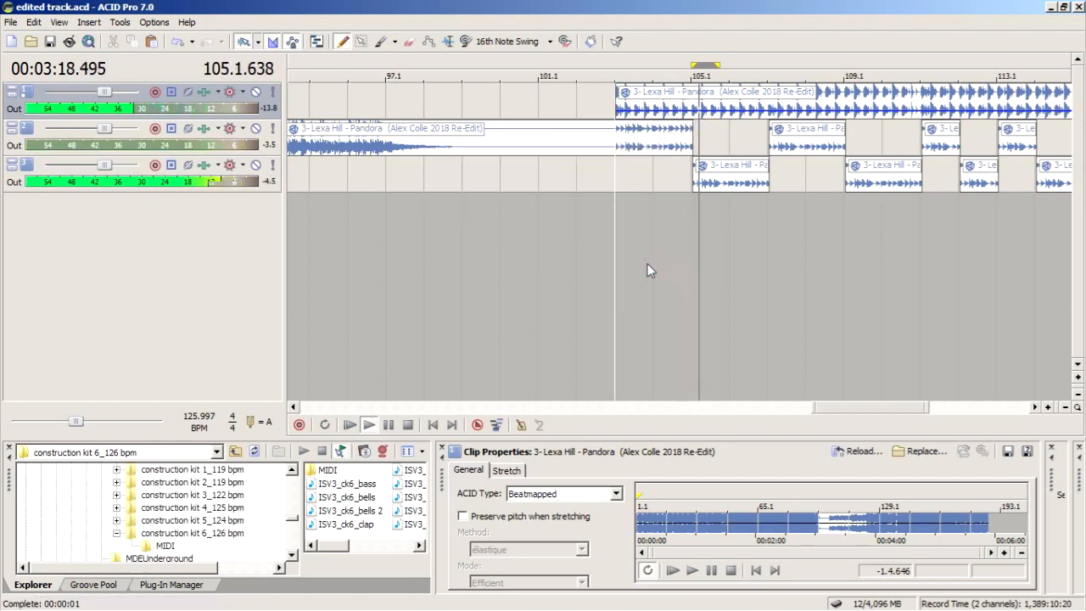
pyautogui.scroll(-2, 649, 268)
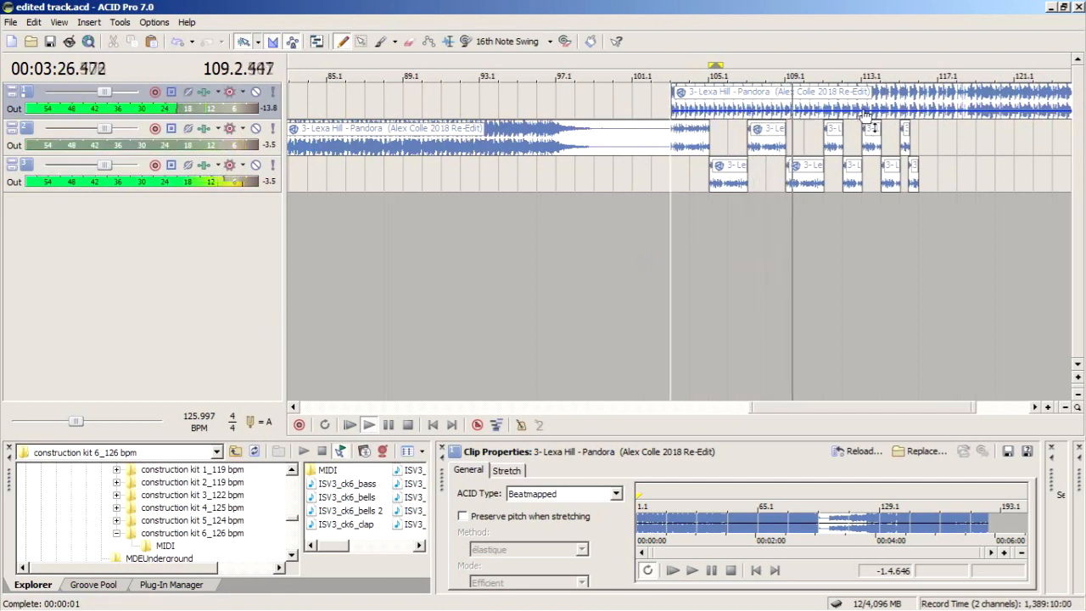
pyautogui.moveTo(866, 84); pyautogui.dragTo(866, 105)
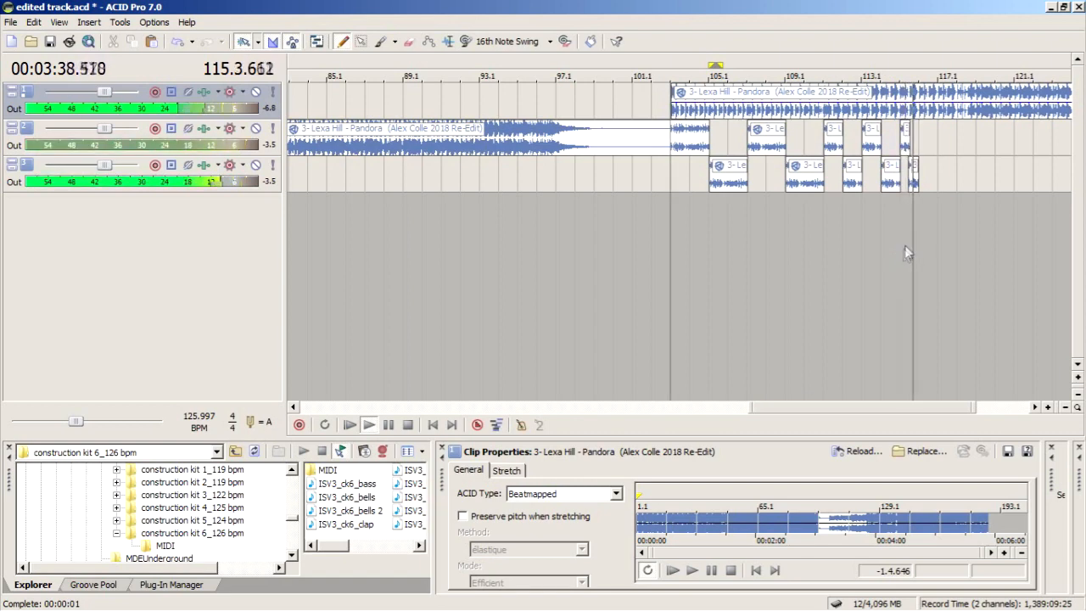
pyautogui.press('space')
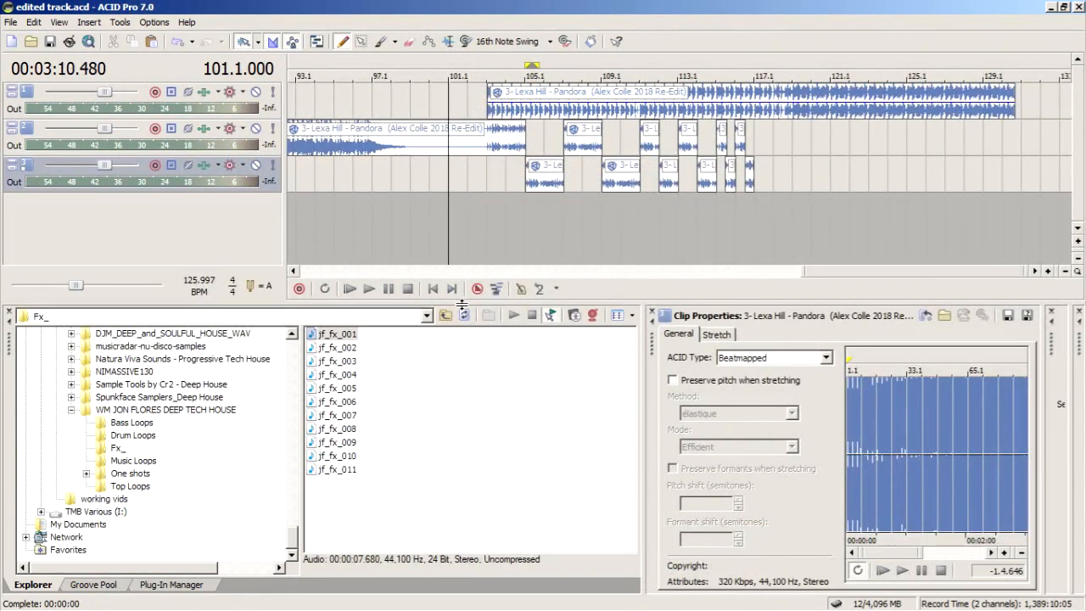
# - Give the arrangement more height and preview the jf_fx_001 sample in the Fx_ folder
pyautogui.moveTo(461, 304); pyautogui.dragTo(460, 350)
pyautogui.moveTo(293, 539); pyautogui.dragTo(292, 537)
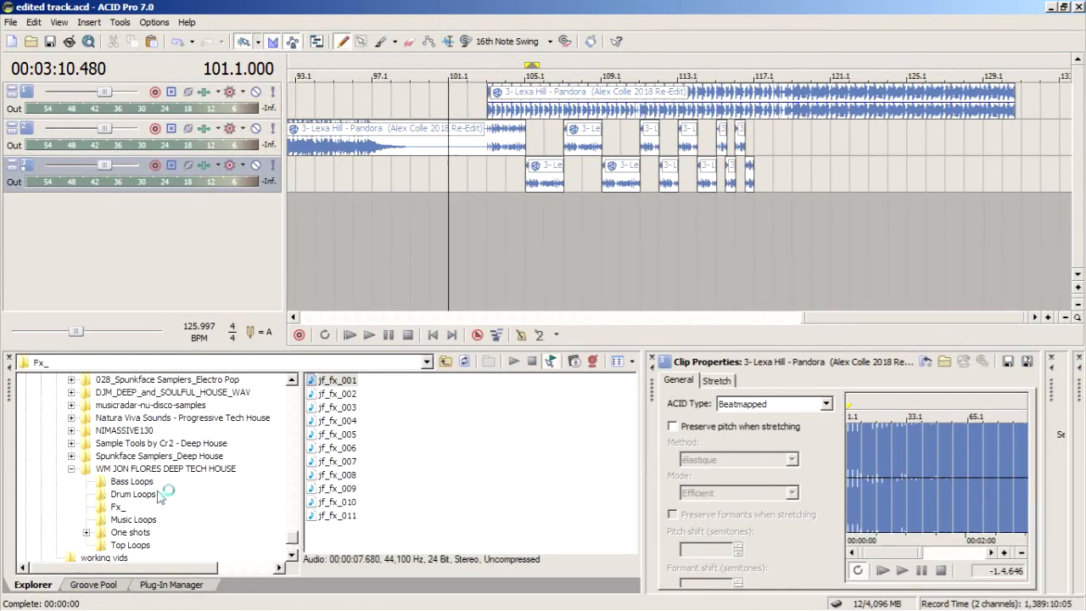
pyautogui.scroll(-2, 291, 546)
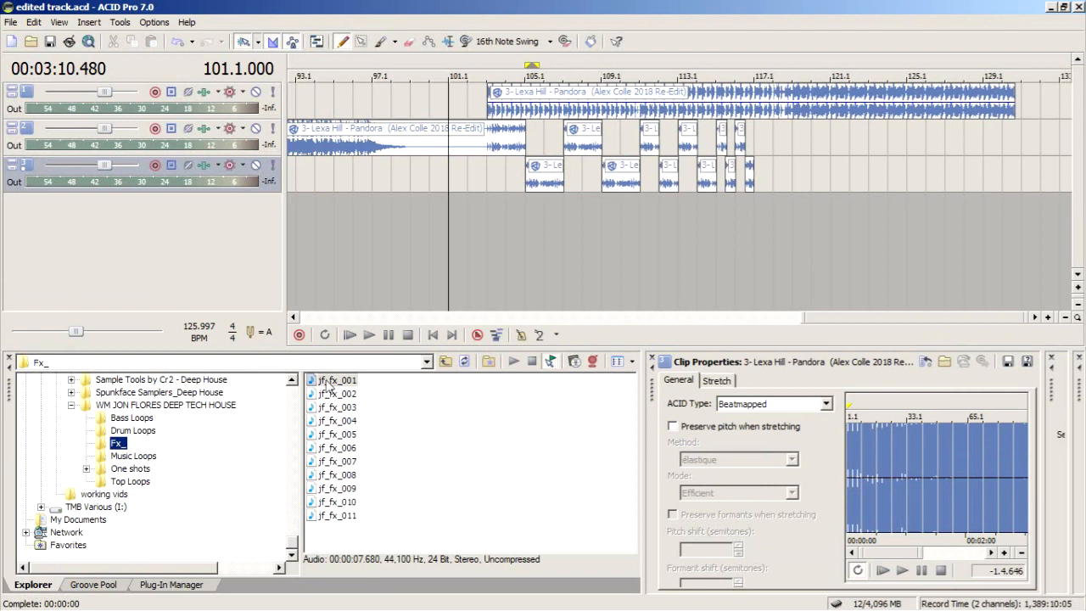
pyautogui.click(514, 362)
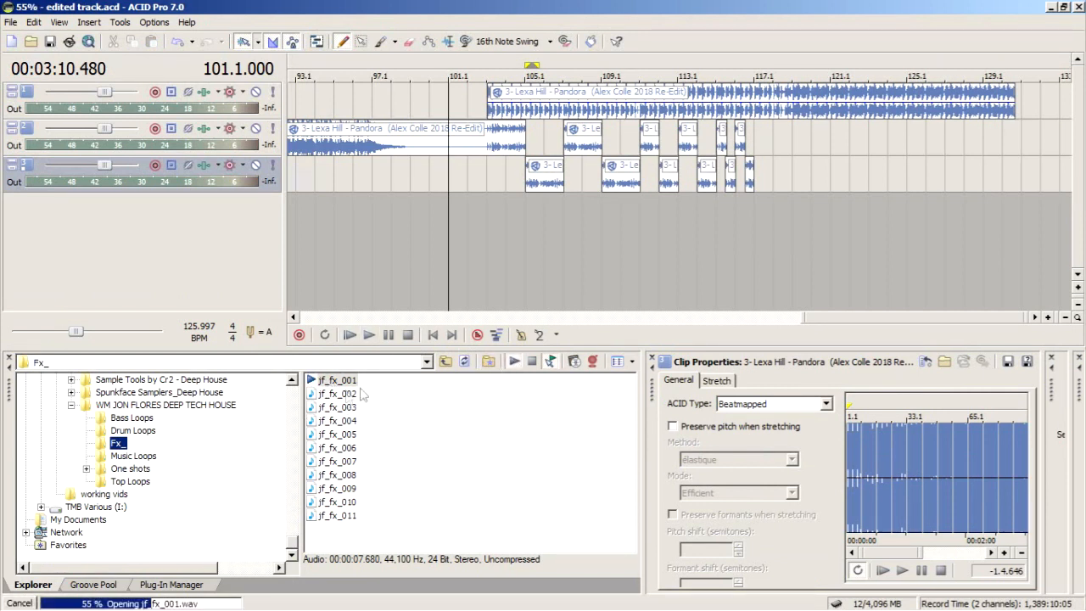
# - Place jf_fx_001 on a new fourth track spanning measures 112 to 116 and play it from measure 114
pyautogui.moveTo(336, 383); pyautogui.dragTo(547, 265)
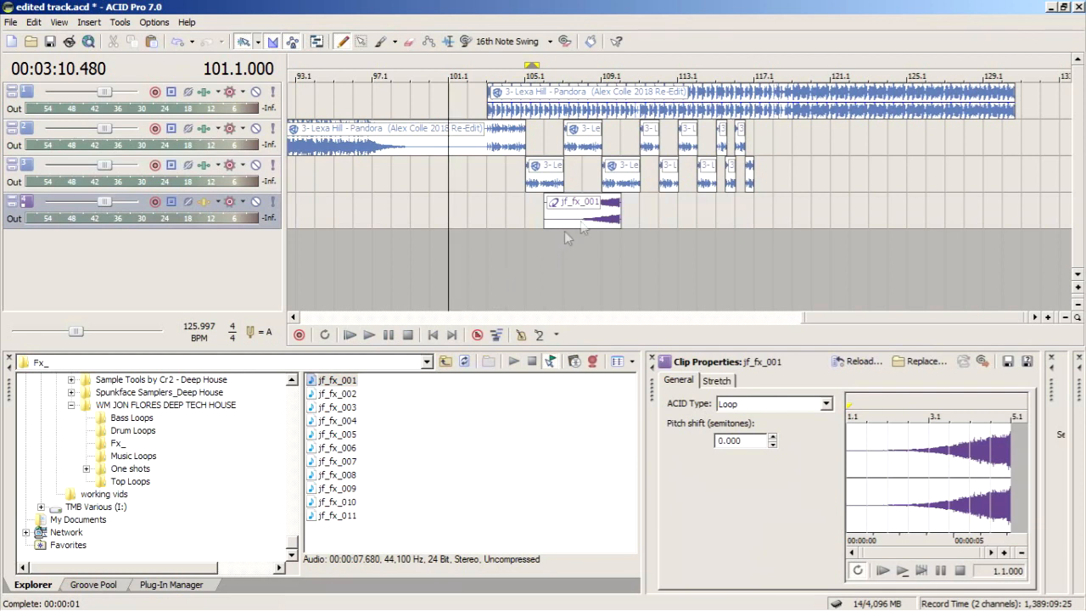
pyautogui.moveTo(608, 223); pyautogui.dragTo(716, 221)
pyautogui.click(695, 280)
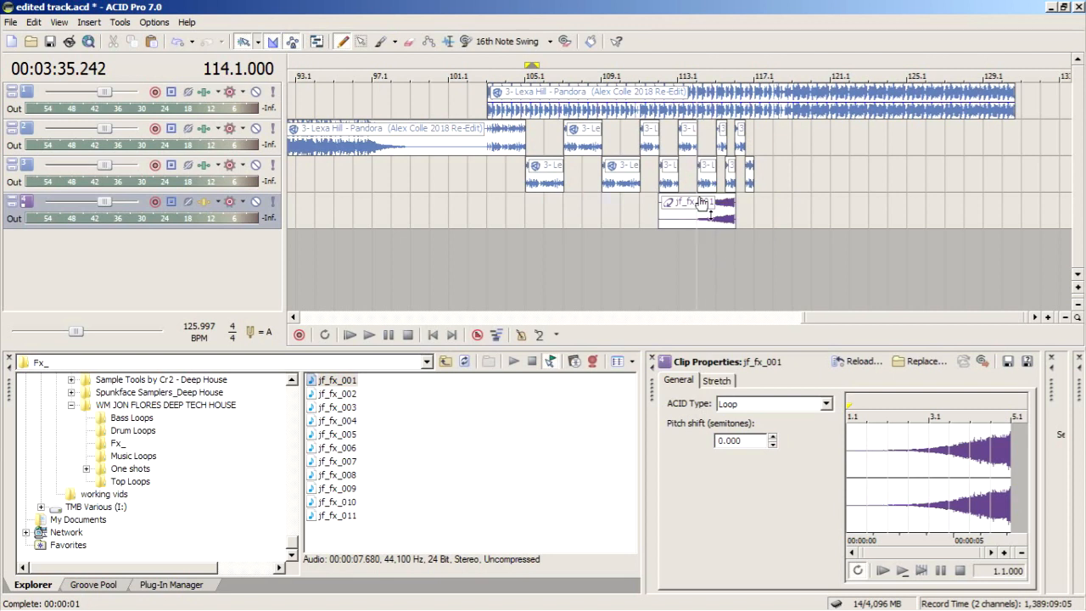
pyautogui.press('space')
pyautogui.scroll(3, 707, 248)
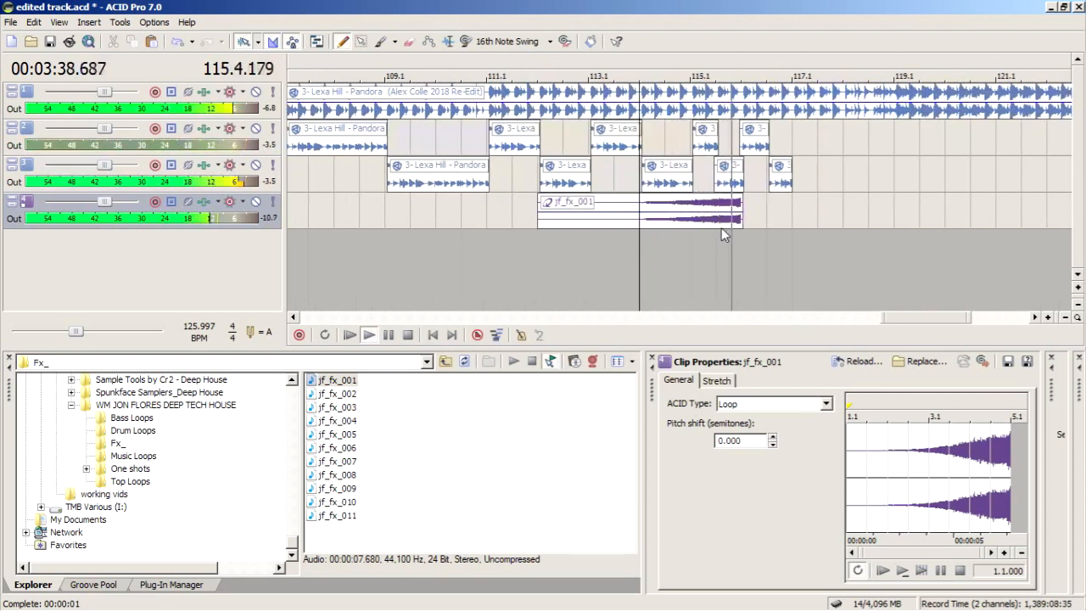
pyautogui.press('space')
# - Show the audio track effects of the jf_fx_001 track and widen their panel to reveal the Track EQ
pyautogui.click(700, 226)
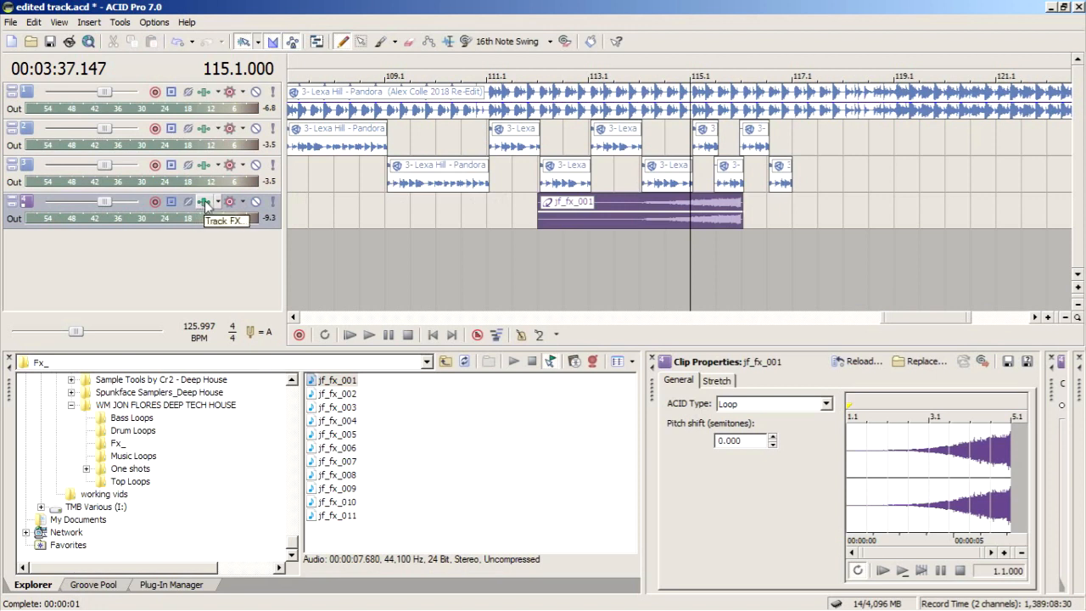
pyautogui.moveTo(646, 396); pyautogui.dragTo(571, 396)
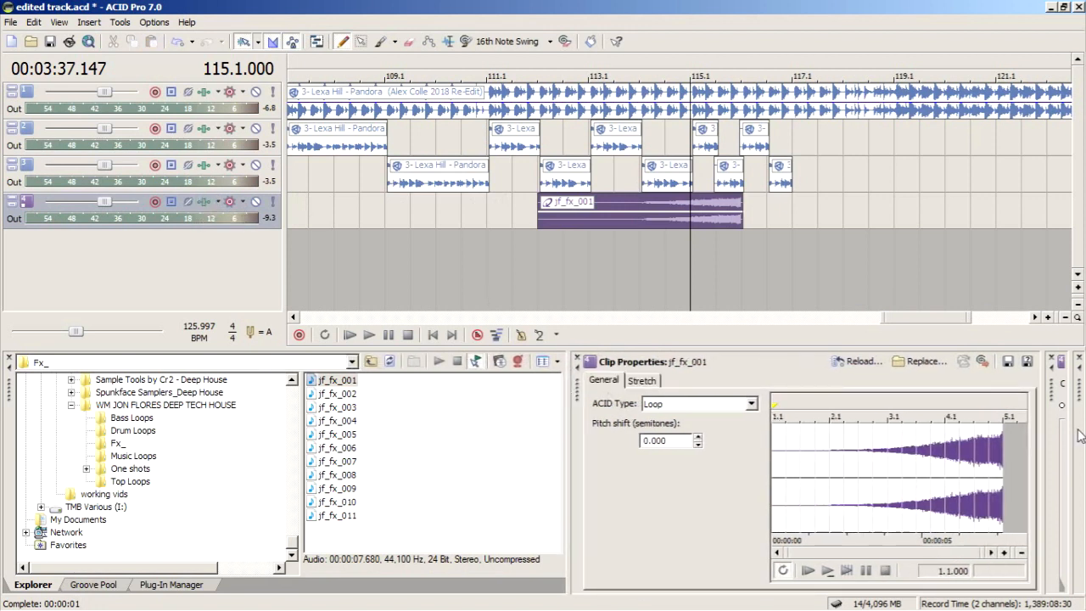
pyautogui.moveTo(1043, 427); pyautogui.dragTo(735, 427)
pyautogui.moveTo(575, 424); pyautogui.dragTo(426, 424)
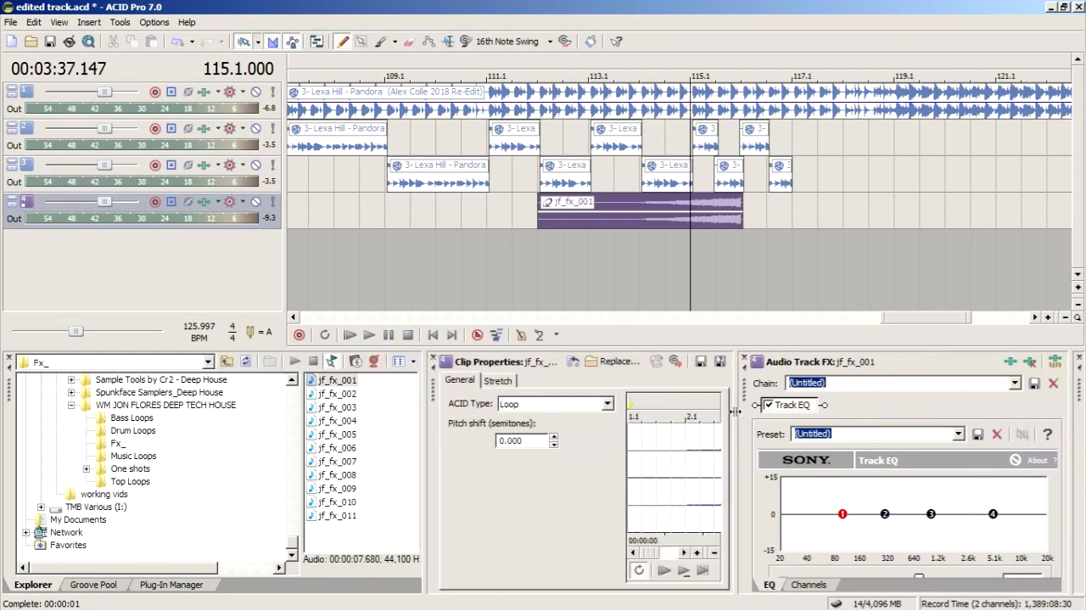
pyautogui.moveTo(735, 412); pyautogui.dragTo(605, 408)
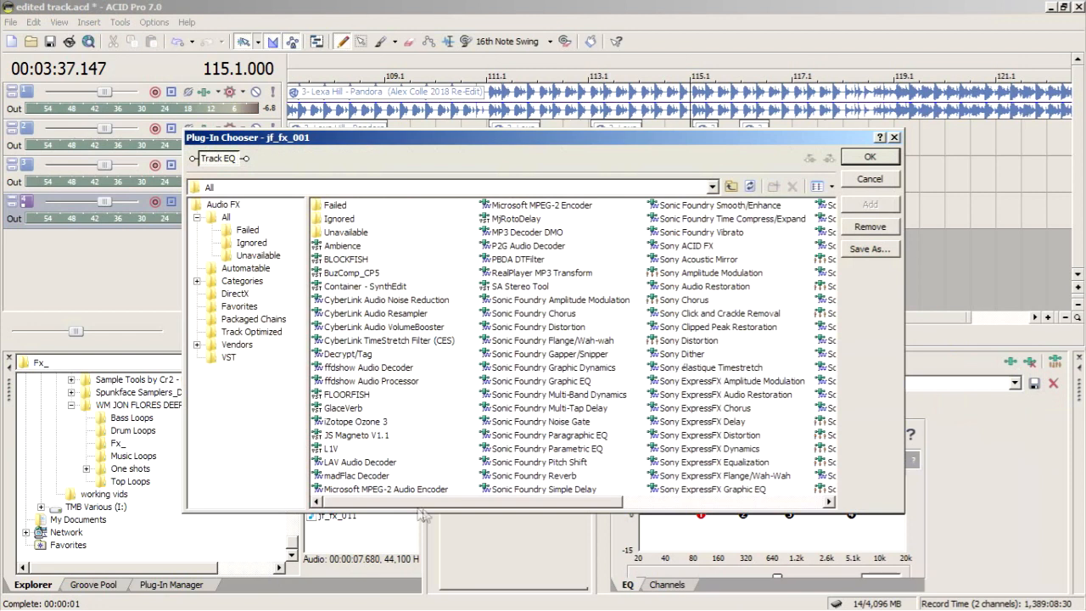
# - Add the Sony Simple Delay plug-in to the effect chain of the jf_fx_001 track after its Track EQ
pyautogui.moveTo(437, 505); pyautogui.dragTo(638, 515)
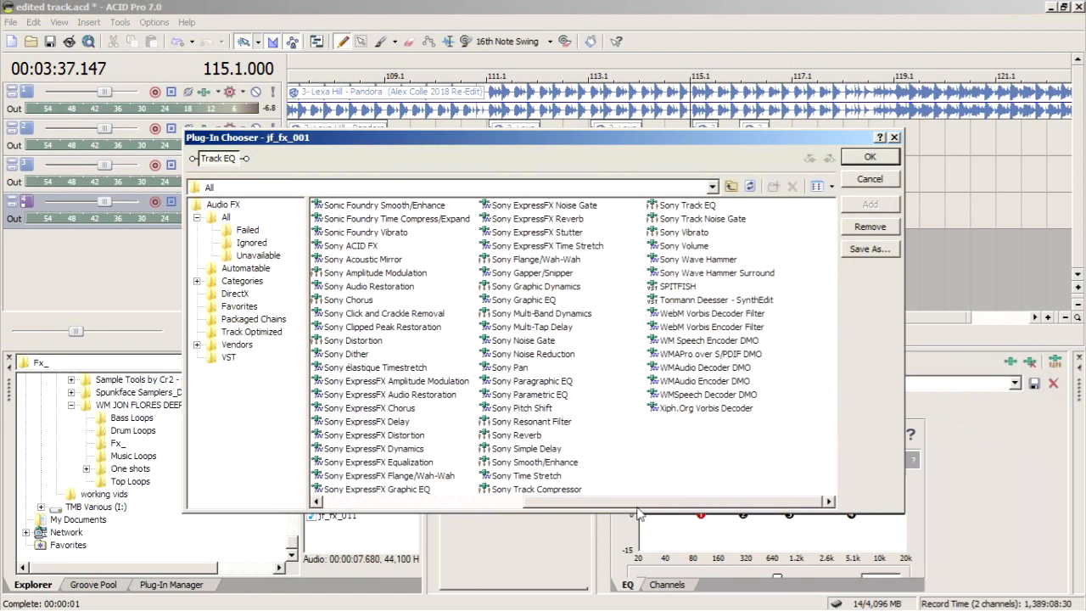
pyautogui.click(533, 449)
pyautogui.doubleClick(533, 449)
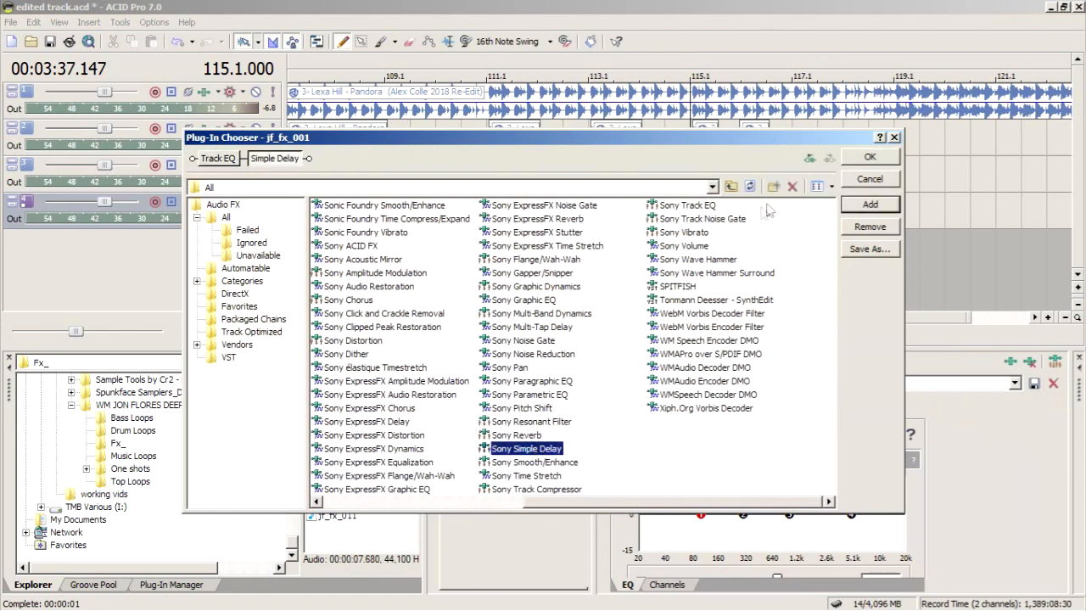
pyautogui.click(870, 158)
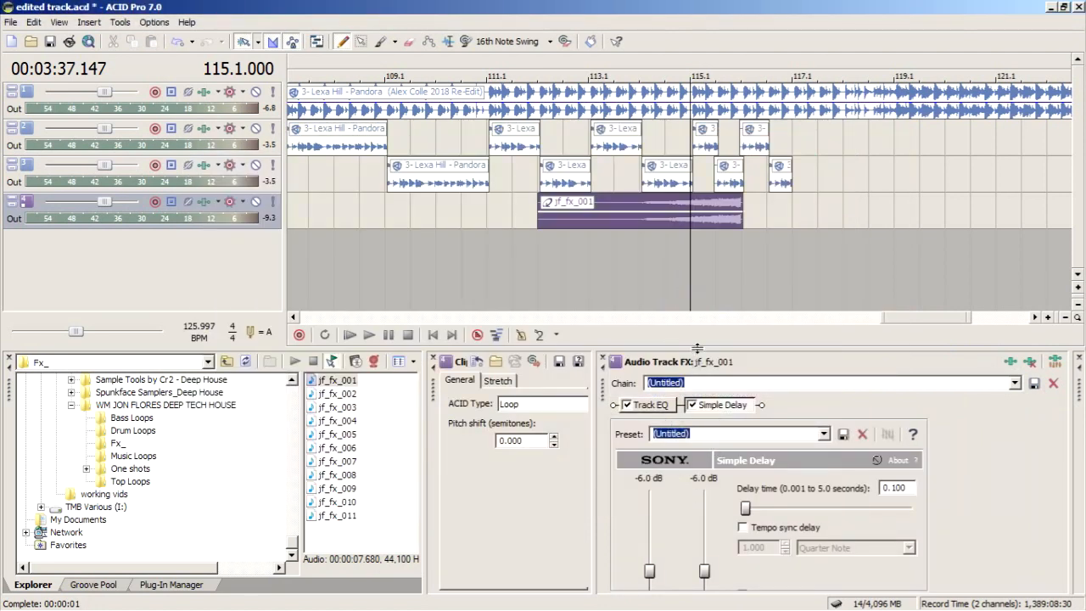
# - Set Simple Delay to -0.9 dB dry, -27.3 dB delay, tempo-synced quarter notes and multiple delays with 4.9 seconds decay, enlarging its panel
pyautogui.moveTo(697, 348); pyautogui.dragTo(697, 287)
pyautogui.moveTo(1076, 147); pyautogui.dragTo(1080, 178)
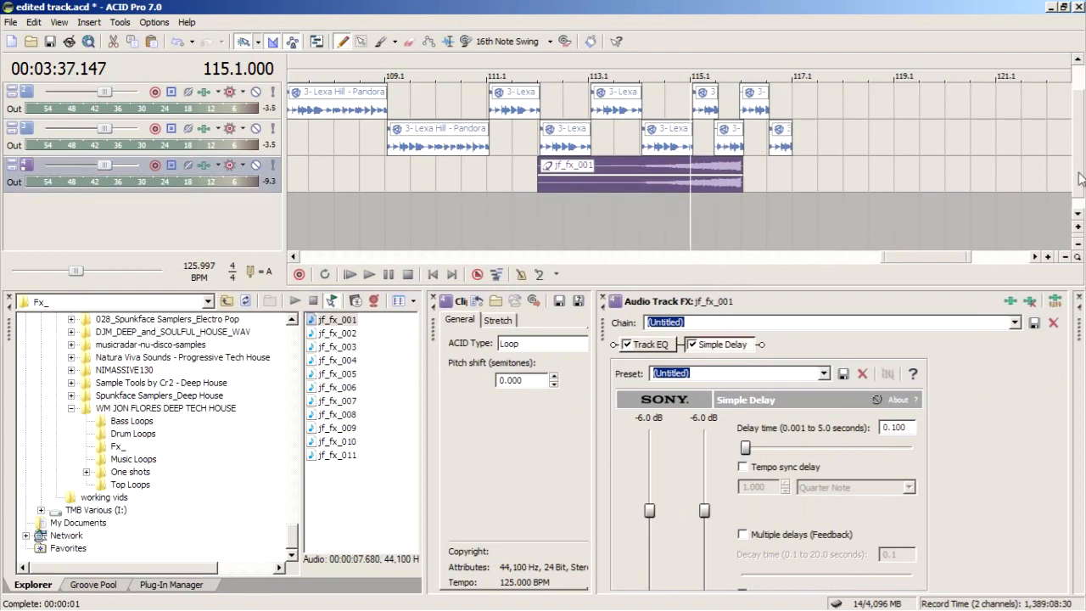
pyautogui.moveTo(698, 289); pyautogui.dragTo(700, 244)
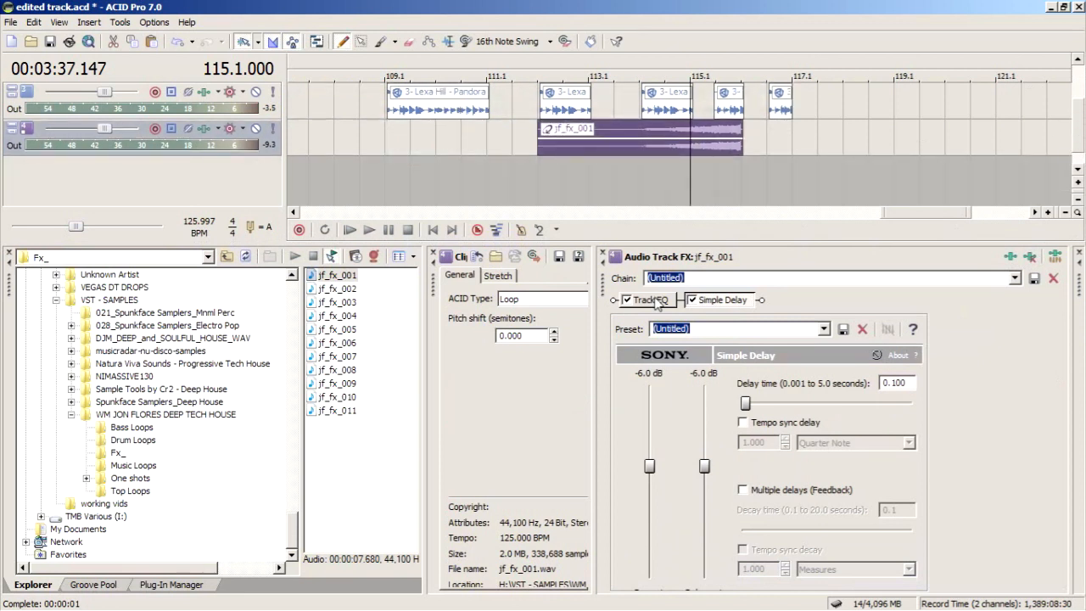
pyautogui.moveTo(664, 246); pyautogui.dragTo(664, 193)
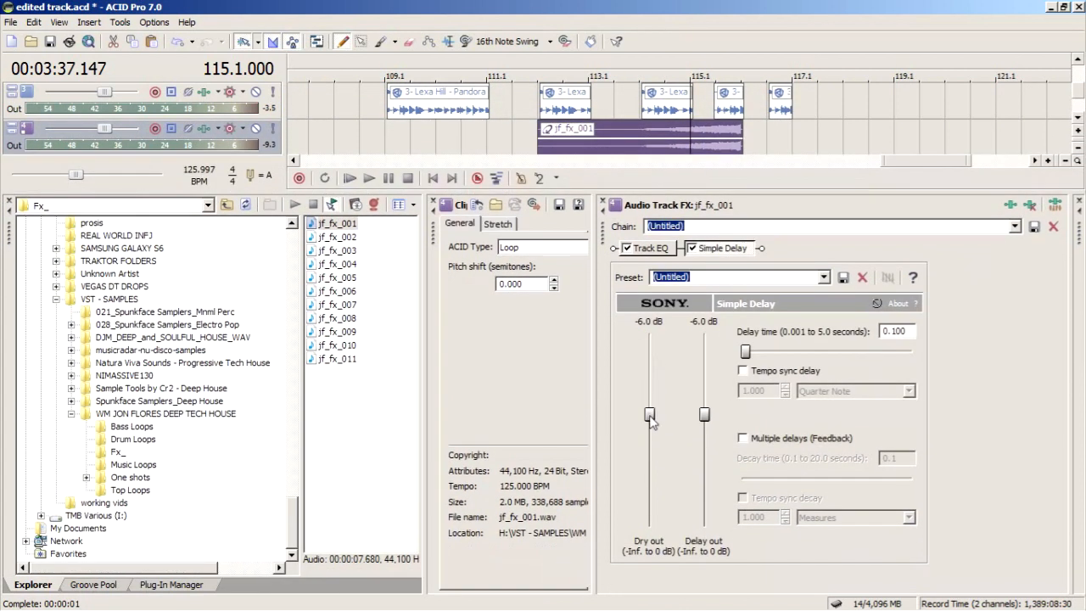
pyautogui.click(743, 371)
pyautogui.click(744, 439)
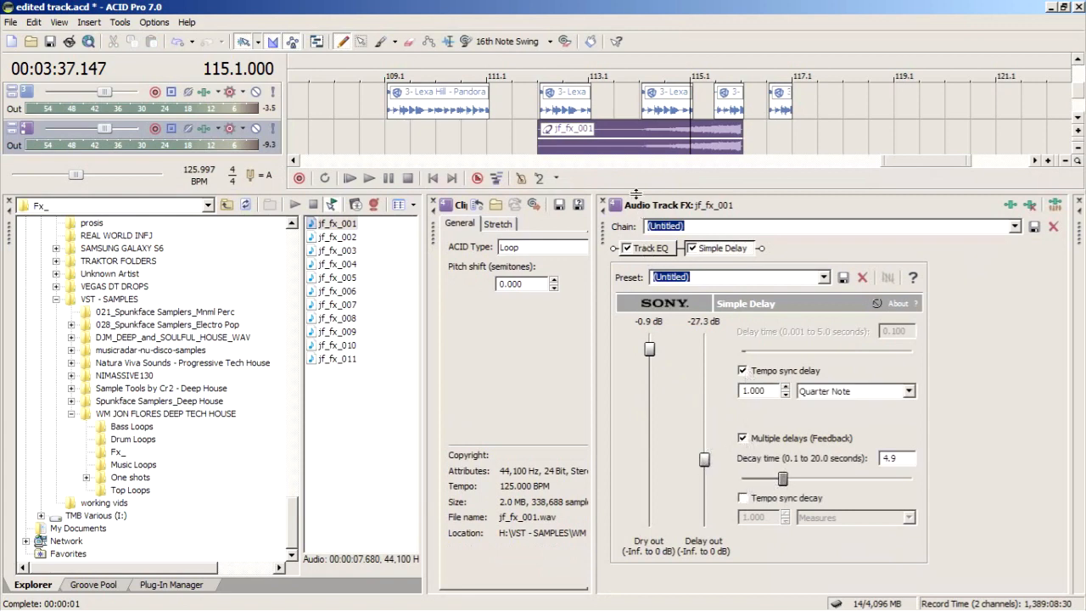
# - Give the arrangement more height, fade in the jf_fx_001 clip over its whole length and play it from measures 112 and 114.3
pyautogui.moveTo(636, 195); pyautogui.dragTo(636, 295)
pyautogui.moveTo(535, 158); pyautogui.dragTo(731, 154)
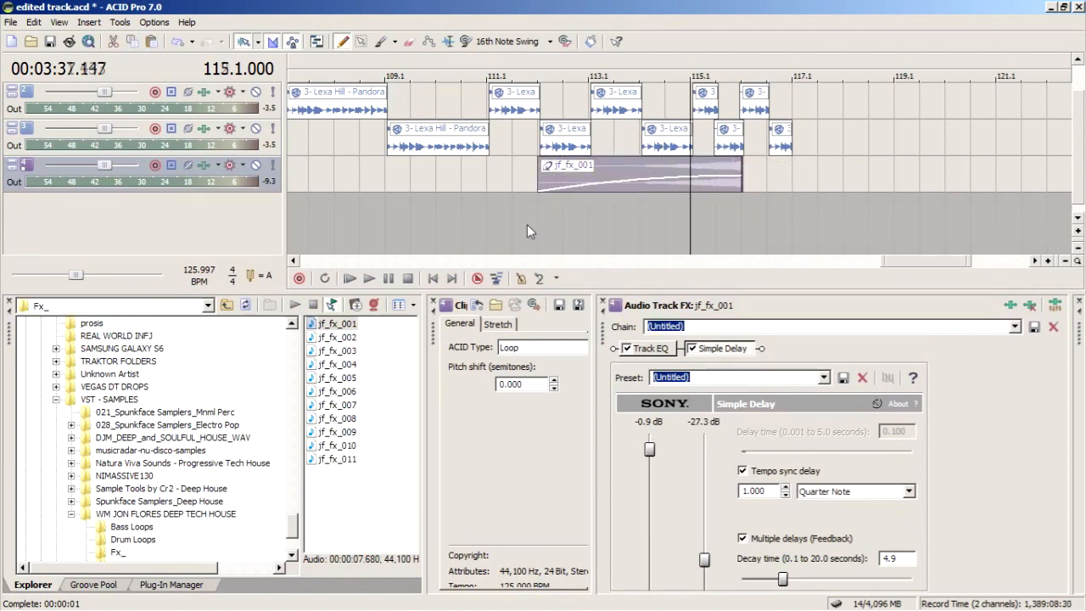
pyautogui.click(527, 224)
pyautogui.press('space')
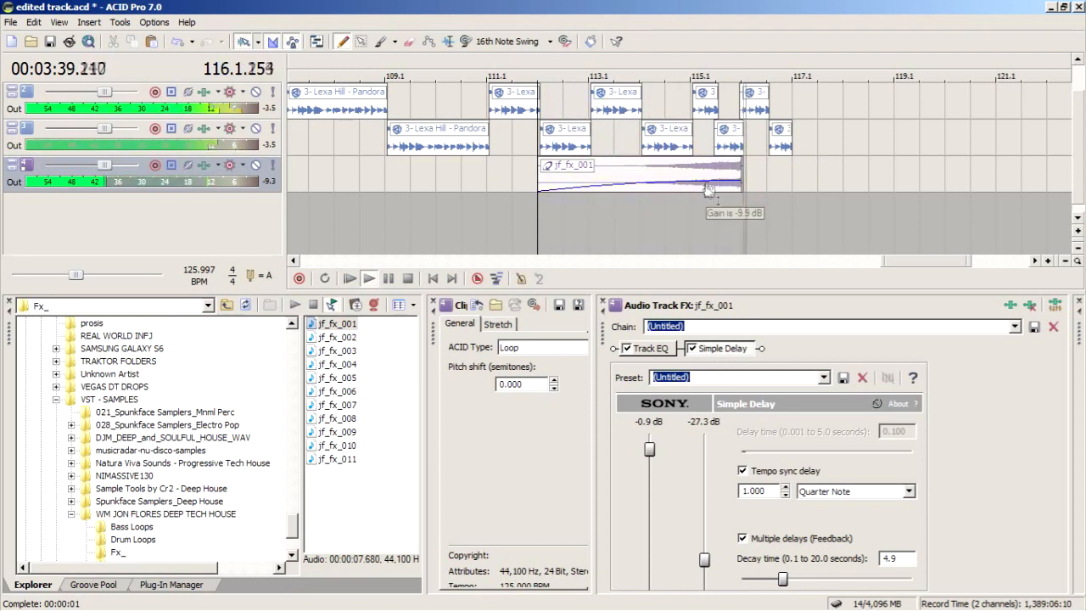
pyautogui.click(659, 210)
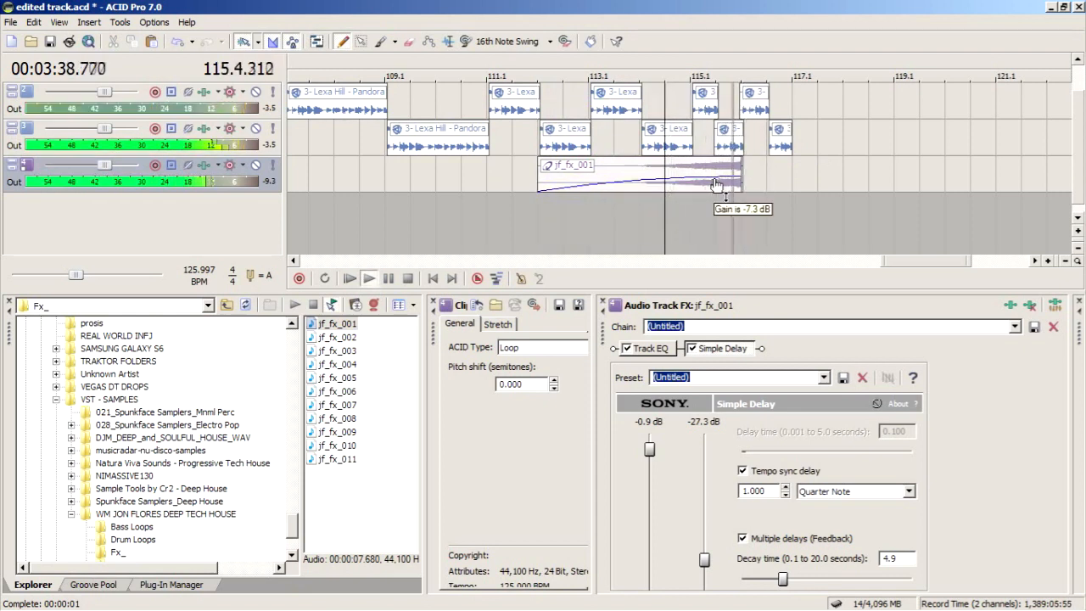
# - Raise the Simple Delay's delay output to -5.7 dB during playback and replay from measure 114
pyautogui.moveTo(705, 561); pyautogui.dragTo(706, 526)
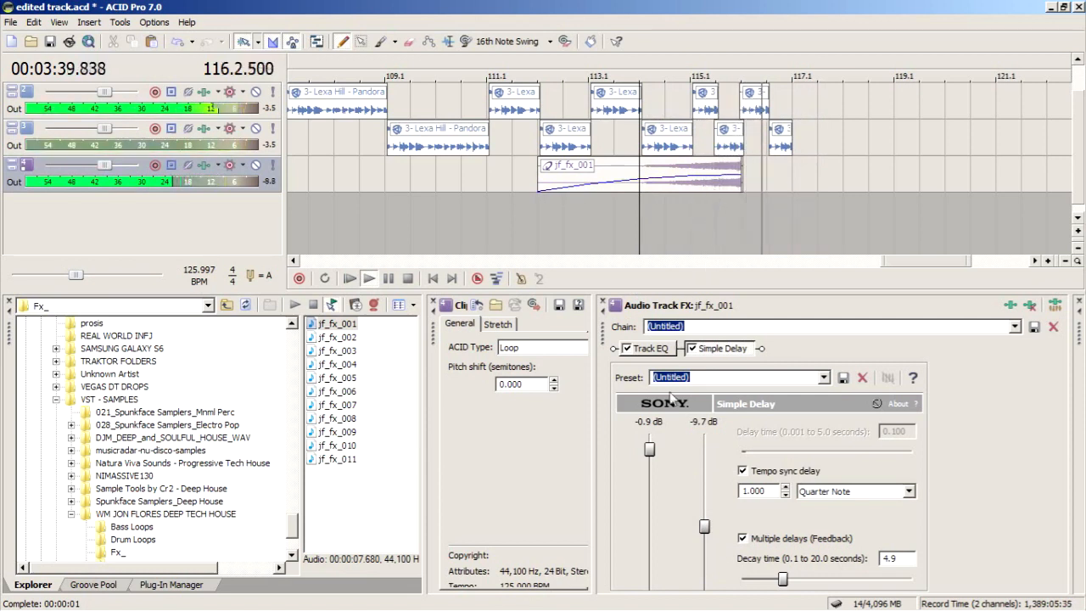
pyautogui.moveTo(704, 526); pyautogui.dragTo(705, 510)
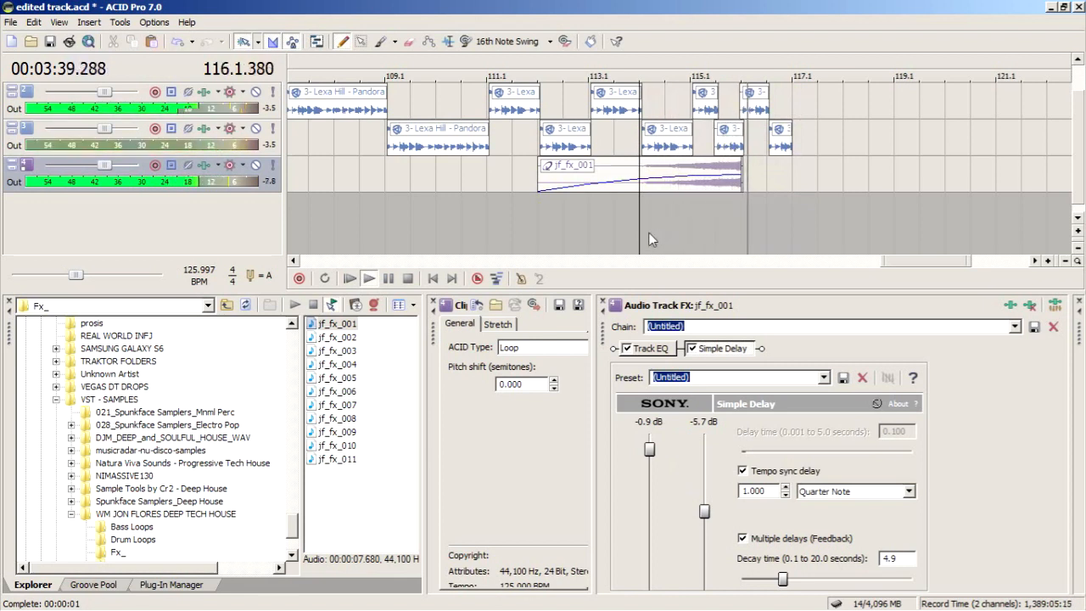
pyautogui.click(649, 233)
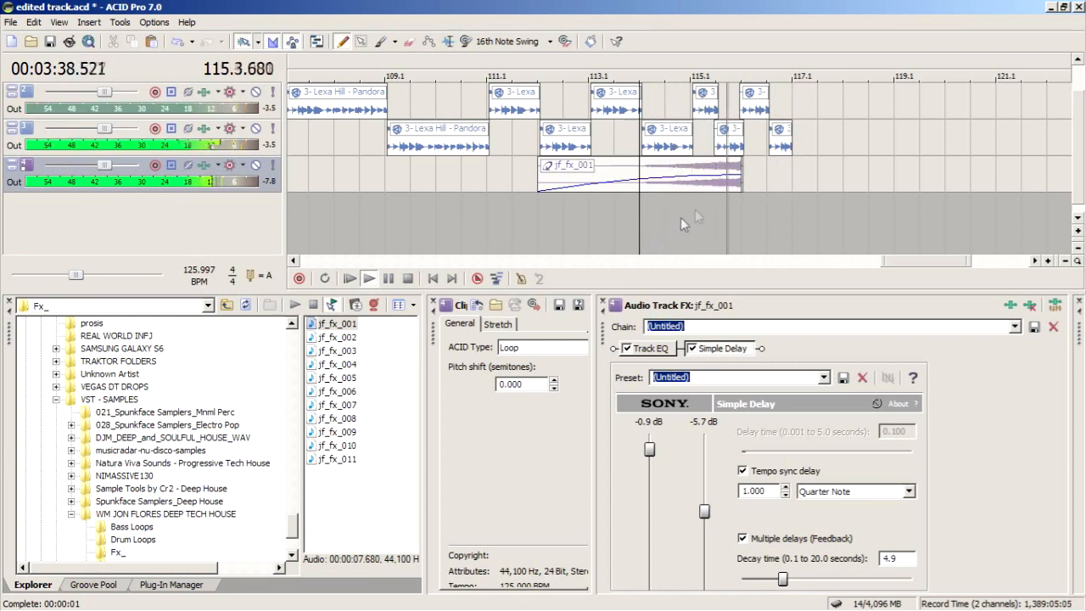
# - Paste a copy of the jf_fx_001 clip at about 116.3 and move the original half a measure earlier to 111.3
pyautogui.rightClick(729, 187)
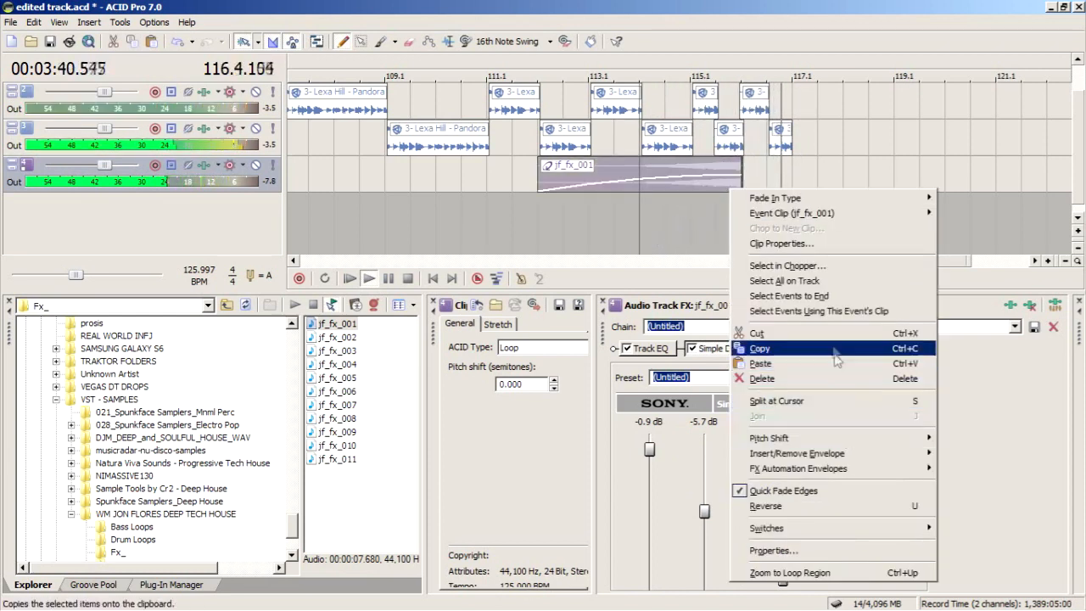
pyautogui.click(760, 348)
pyautogui.rightClick(759, 169)
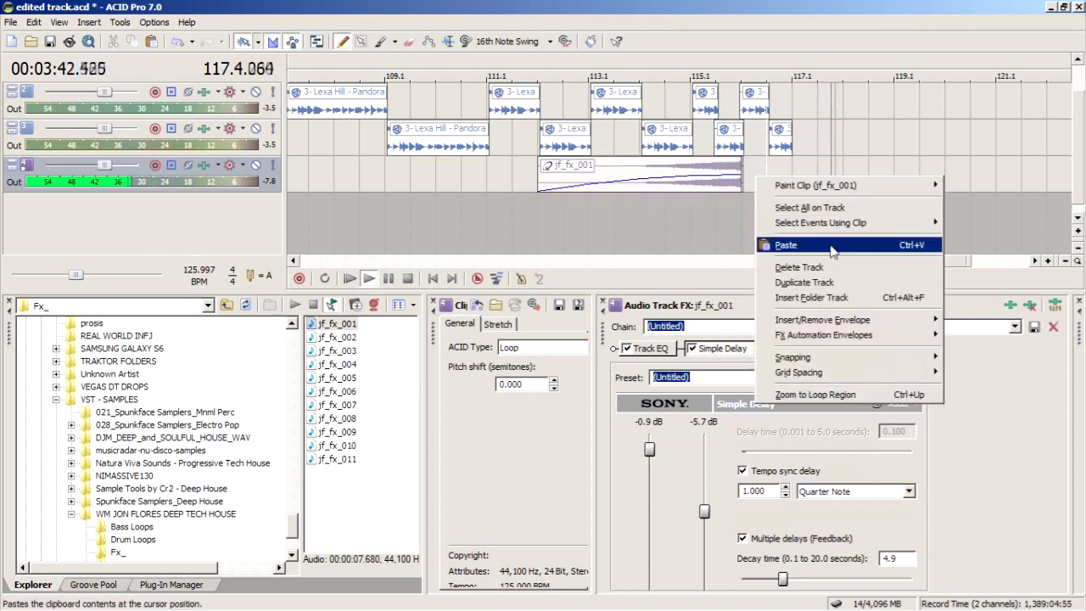
pyautogui.click(739, 243)
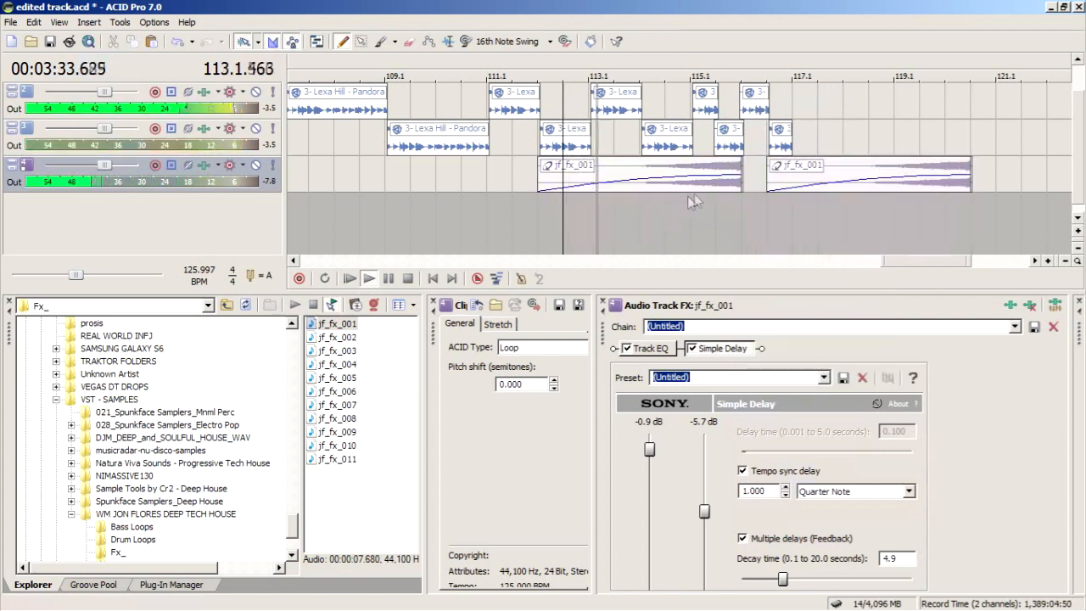
pyautogui.moveTo(701, 188); pyautogui.dragTo(670, 188)
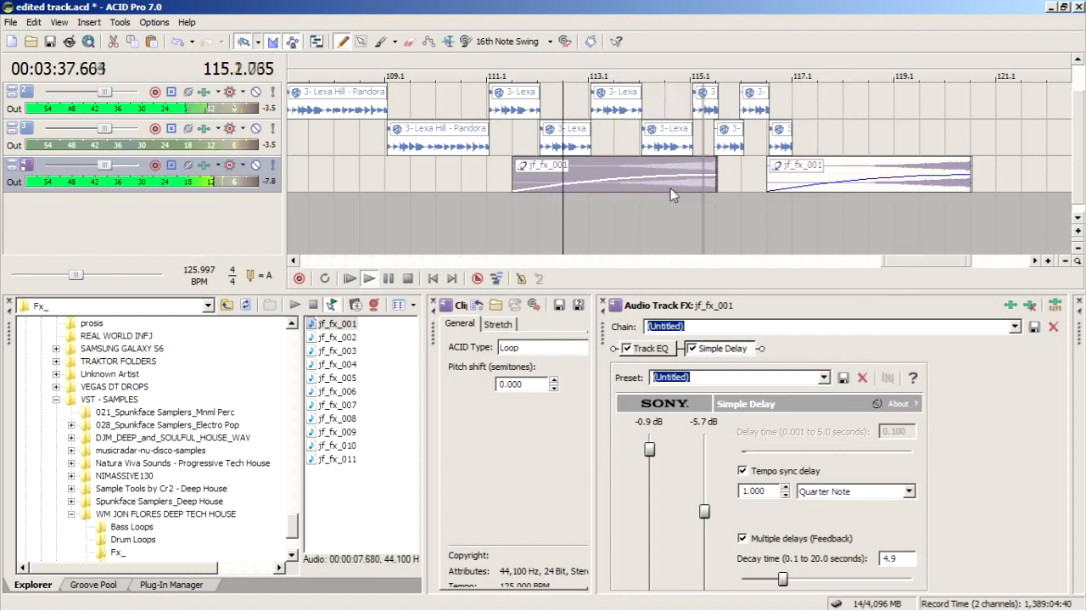
pyautogui.press('space')
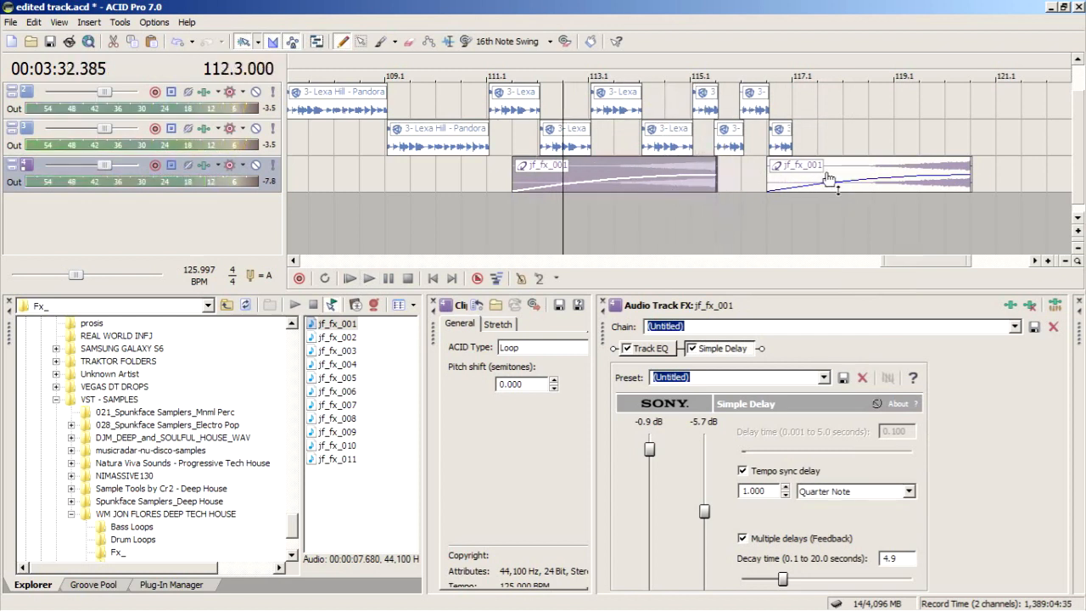
# - Reverse the copied jf_fx_001 clip and move it directly against the end of the original at about 115.3
pyautogui.rightClick(830, 180)
pyautogui.rightClick(919, 166)
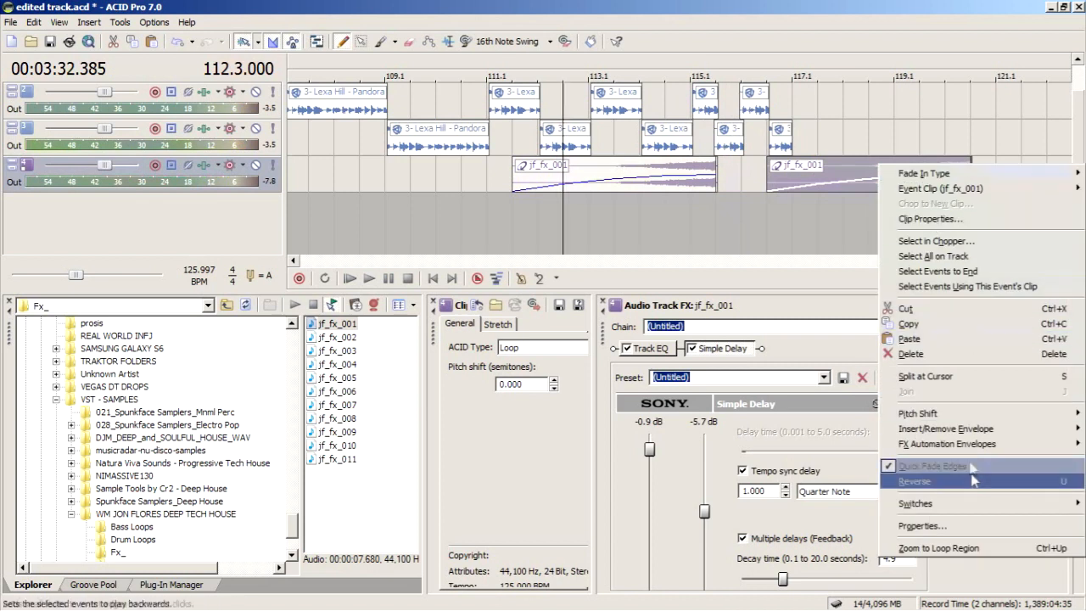
pyautogui.click(975, 482)
pyautogui.moveTo(966, 164); pyautogui.dragTo(727, 168)
pyautogui.moveTo(972, 158); pyautogui.dragTo(803, 187)
# - Play the two risers from measure 114 and overlap the reversed clip with the original by half a measure, starting at 115.1
pyautogui.click(638, 224)
pyautogui.press('space')
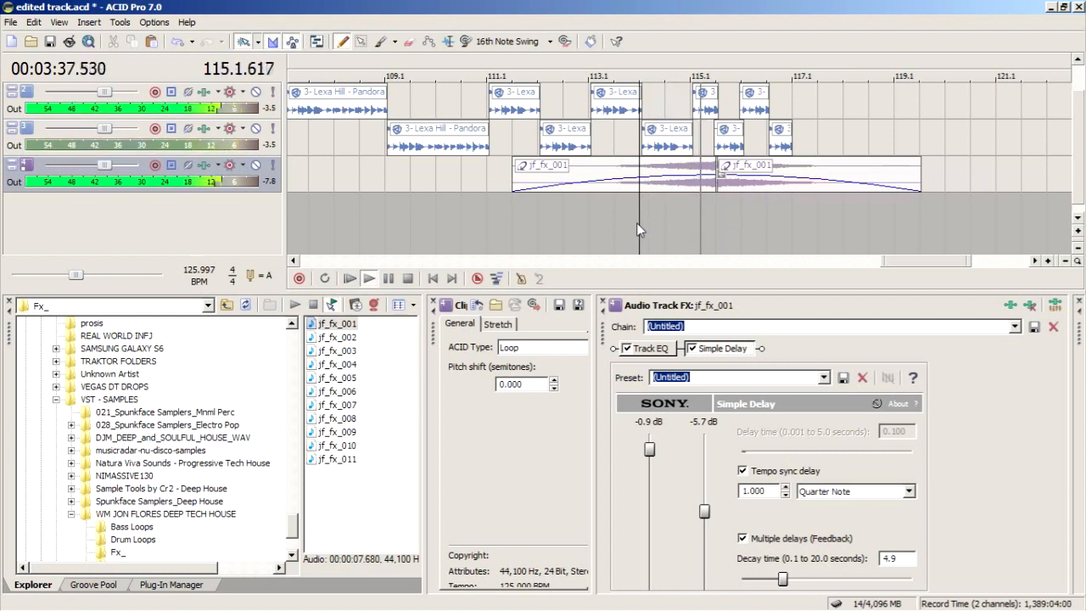
pyautogui.press('space')
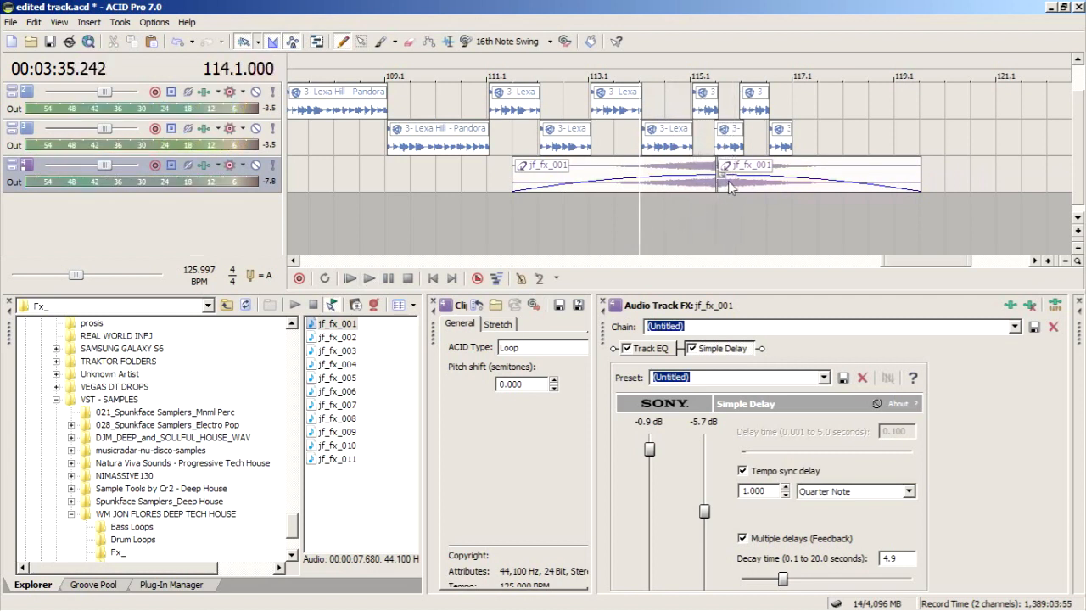
pyautogui.click(730, 183)
pyautogui.moveTo(724, 189); pyautogui.dragTo(713, 190)
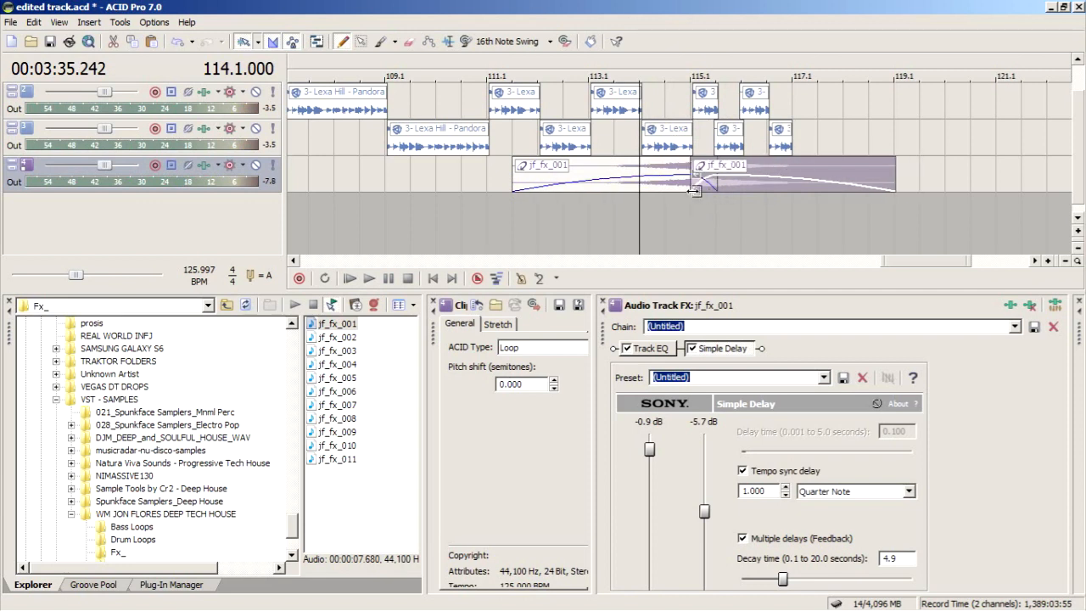
pyautogui.press('space')
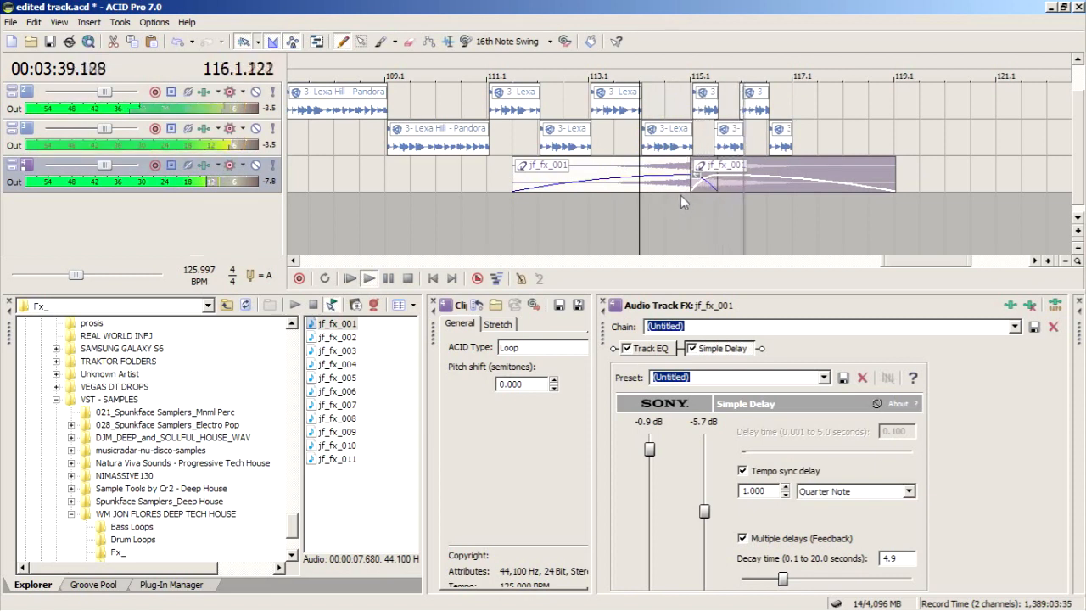
# - Raise the delay output to -4.6 dB and lower the jf_fx_001 track's volume to -9.4 dB while playing the risers
pyautogui.moveTo(704, 512); pyautogui.dragTo(705, 500)
pyautogui.click(507, 237)
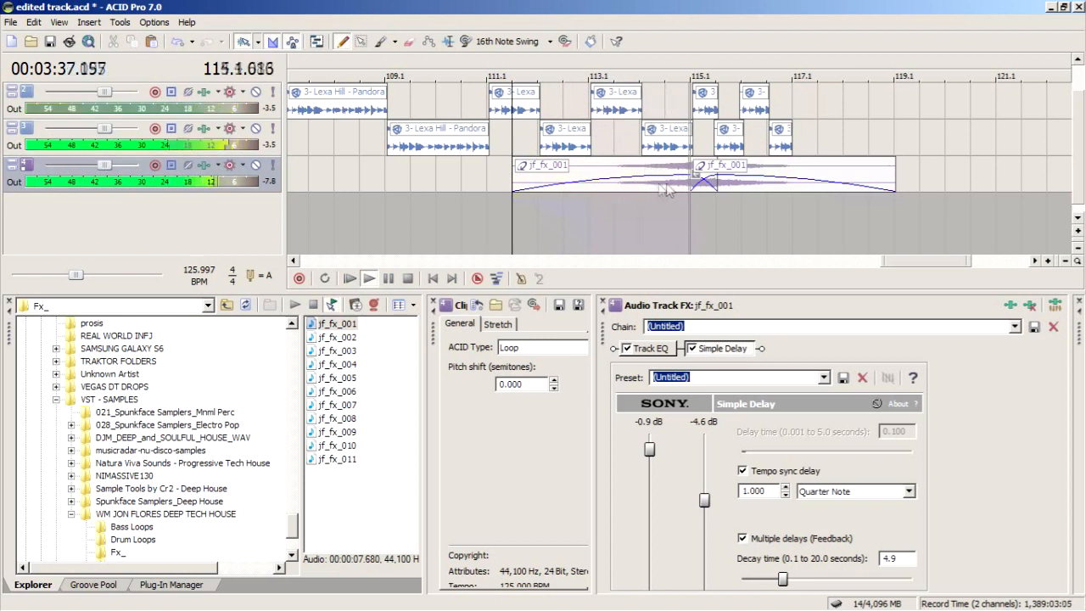
pyautogui.moveTo(107, 167); pyautogui.dragTo(102, 165)
pyautogui.click(662, 210)
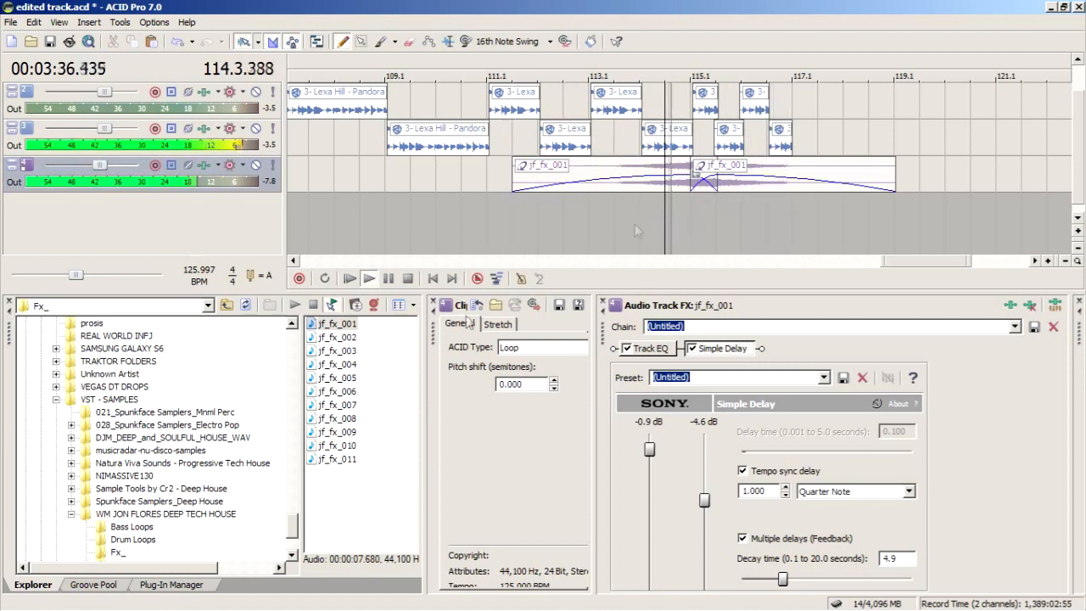
pyautogui.press('space')
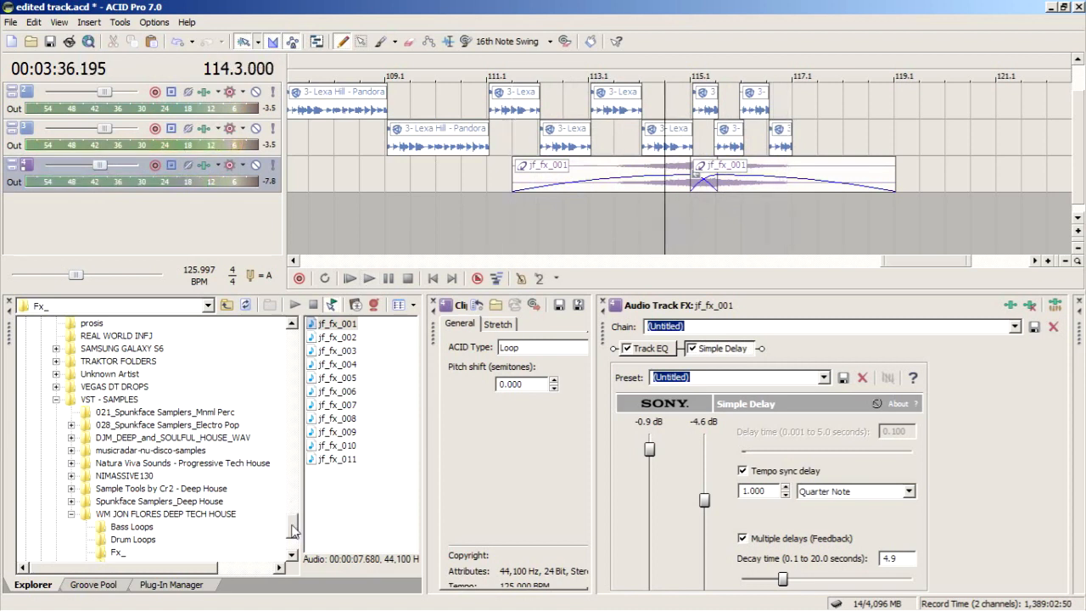
# - Remove the clip at measure 112 from the duplicated Pandora track and play briefly from there
pyautogui.scroll(-2, 292, 531)
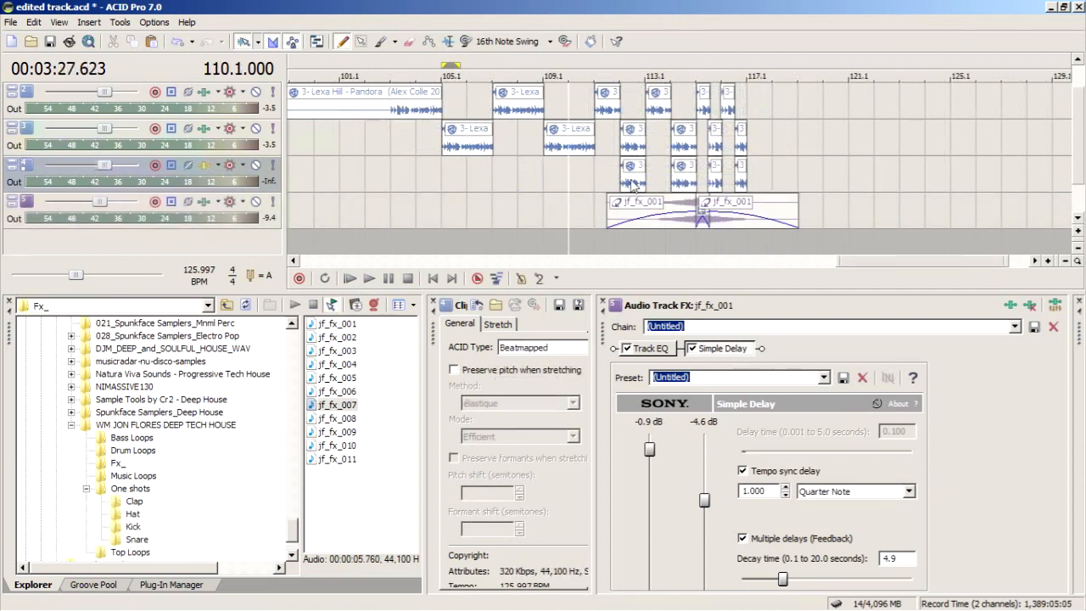
pyautogui.click(634, 185)
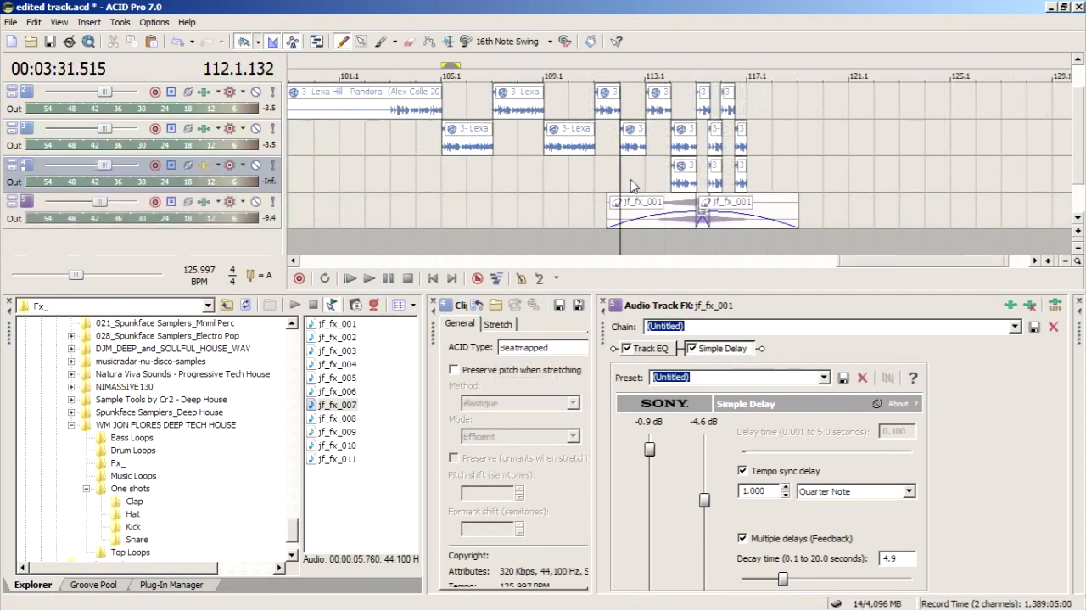
pyautogui.scroll(2, 639, 185)
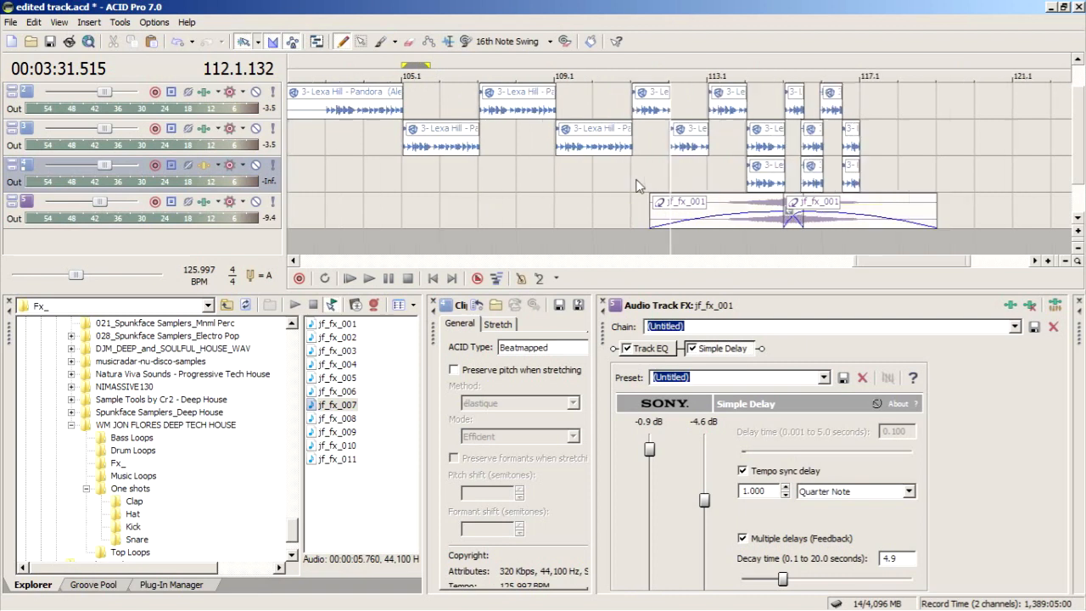
pyautogui.scroll(1, 639, 186)
pyautogui.press('space')
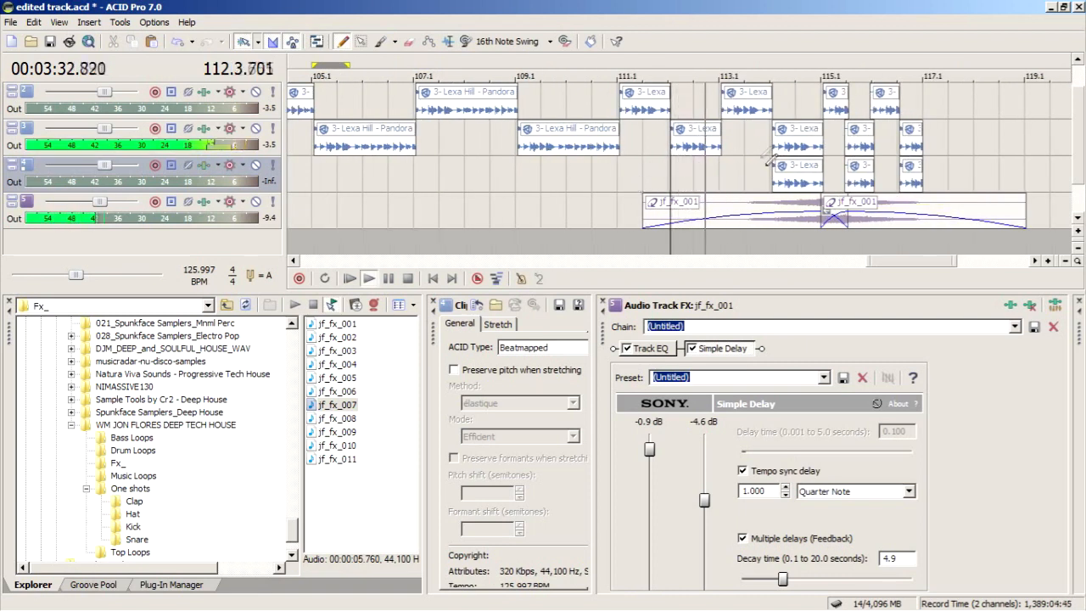
pyautogui.press('space')
# - Delete the duplicated track's clips at about 115.3 and 116.3, and trim its measure 114 clip to a short piece ending at 115.1
pyautogui.click(795, 177)
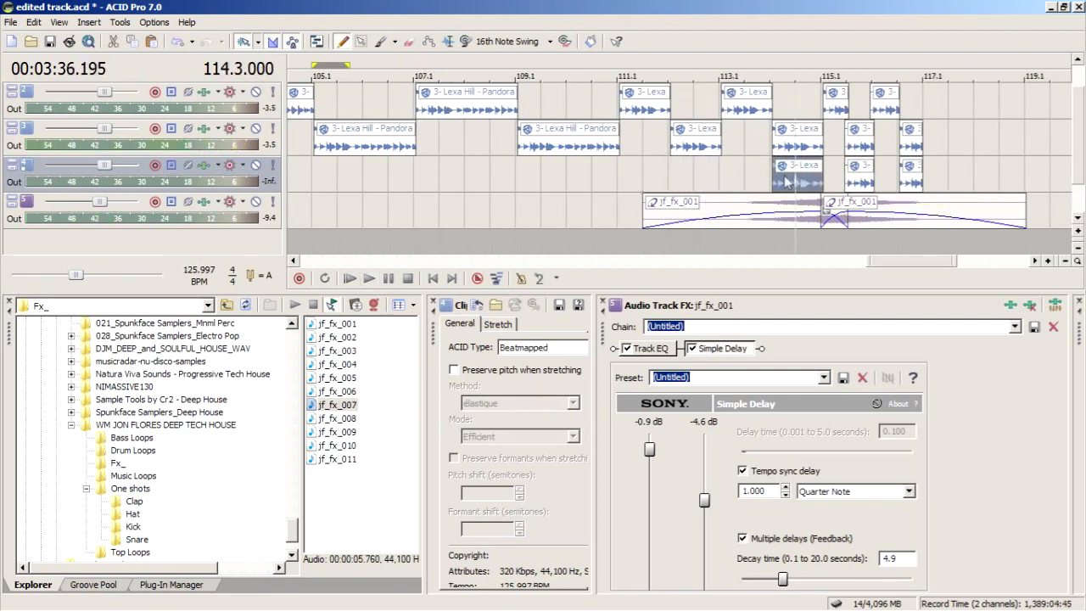
pyautogui.scroll(3, 793, 181)
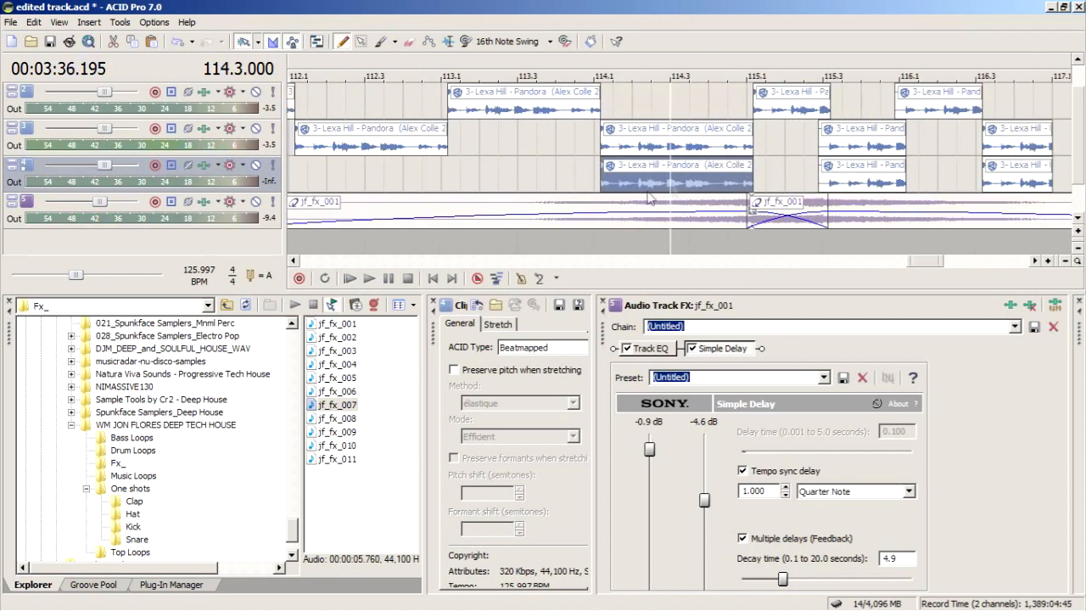
pyautogui.click(855, 180)
pyautogui.press('Delete')
pyautogui.click(1017, 178)
pyautogui.press('Delete')
pyautogui.moveTo(608, 180); pyautogui.dragTo(745, 137)
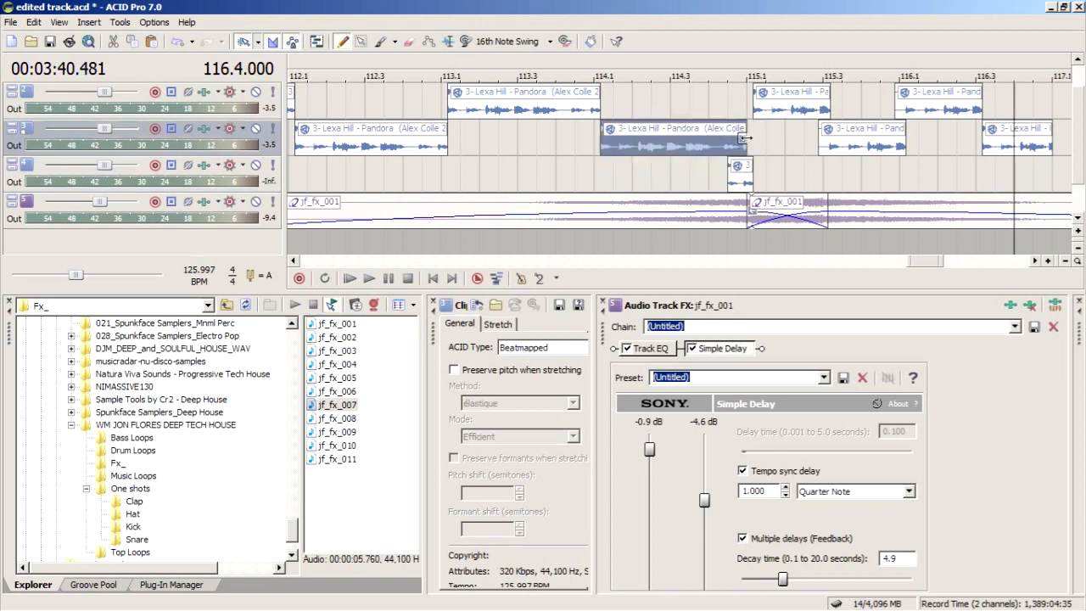
# - Add the Sony Simple Delay effect to the second Pandora copy on track 4
pyautogui.scroll(-2, 745, 167)
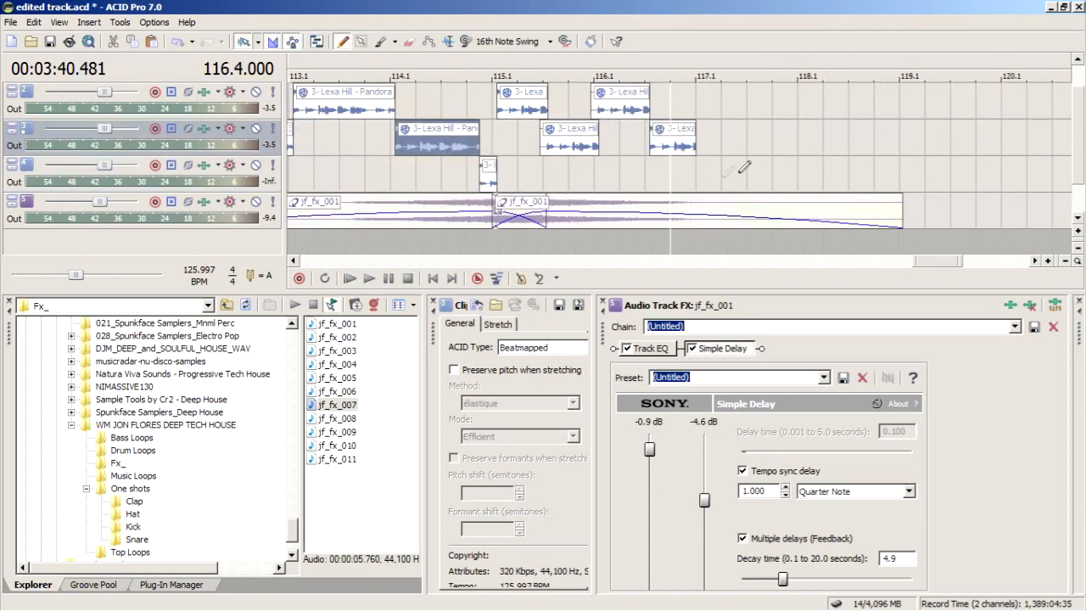
pyautogui.click(219, 172)
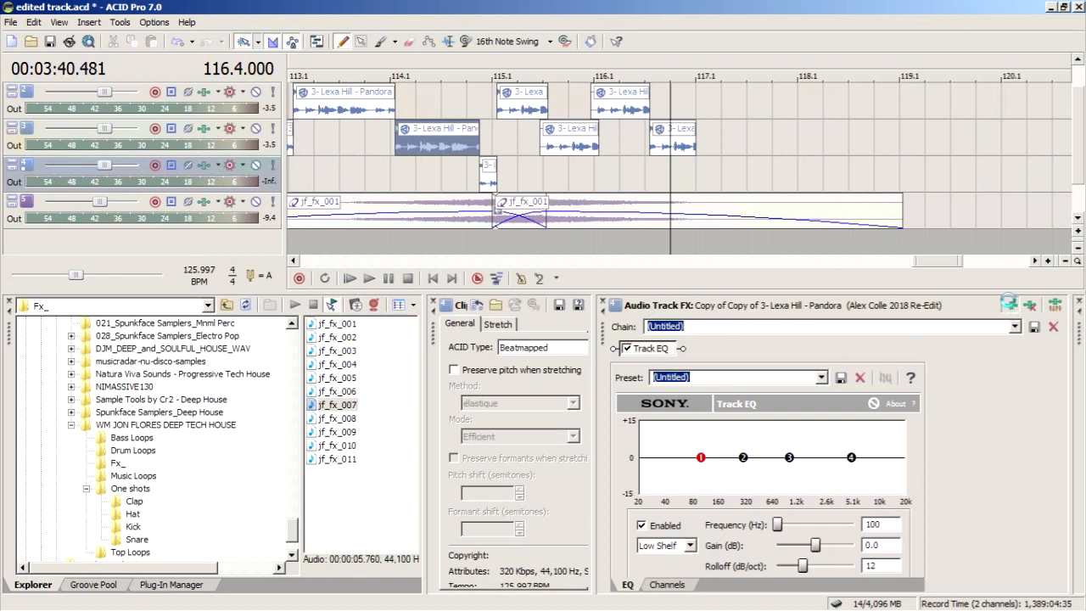
pyautogui.click(1009, 304)
pyautogui.moveTo(589, 507); pyautogui.dragTo(677, 504)
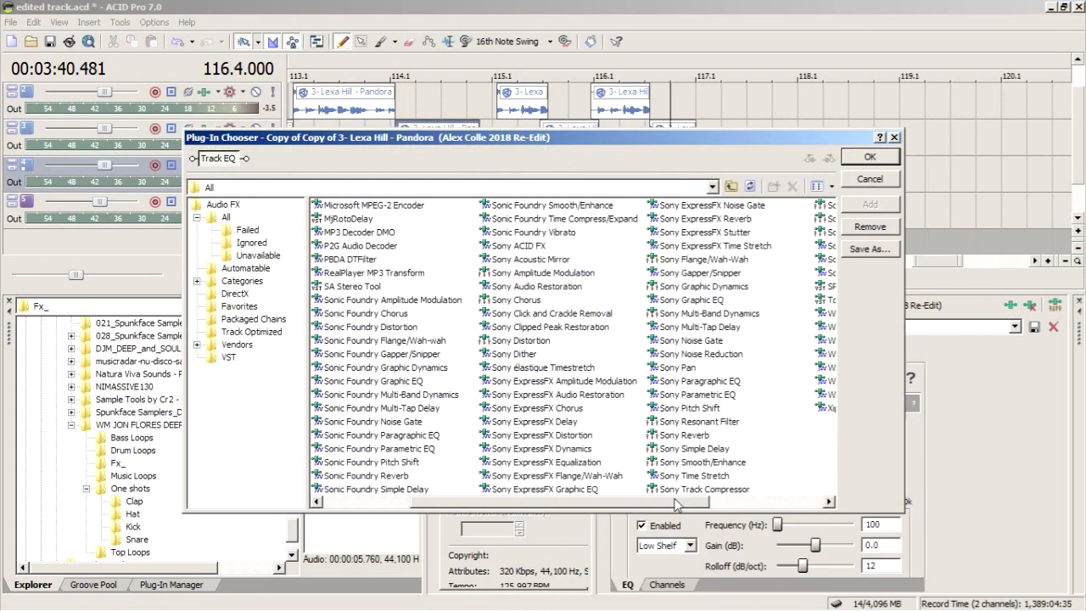
pyautogui.doubleClick(704, 448)
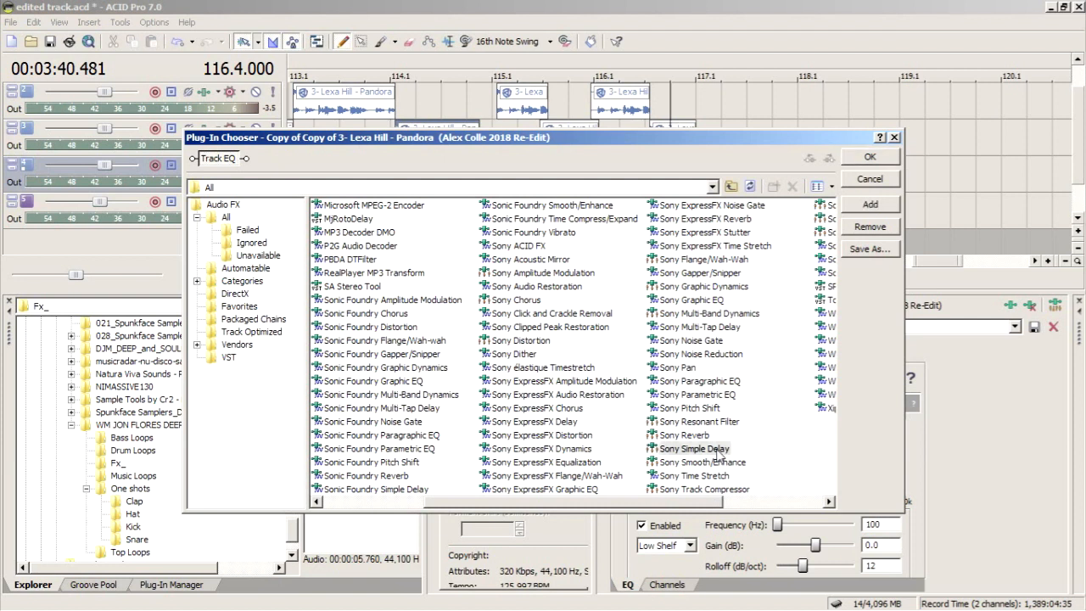
pyautogui.click(869, 159)
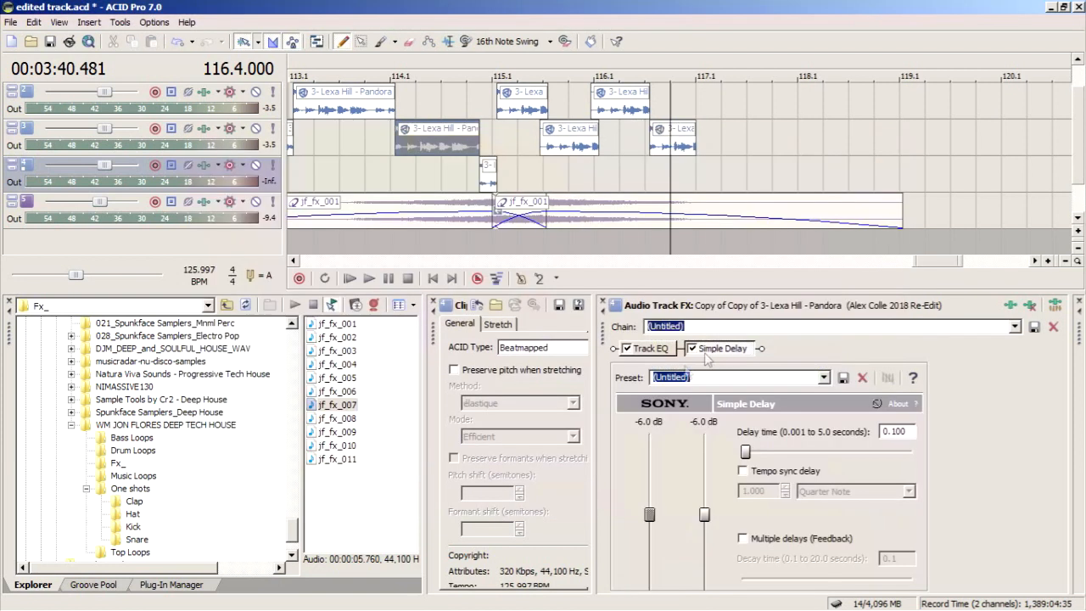
# - Sync the delay to 1.000 quarter note with dry out at -1.5 dB and multiple delays decaying over 3.1 seconds, and play from 114.3
pyautogui.click(743, 472)
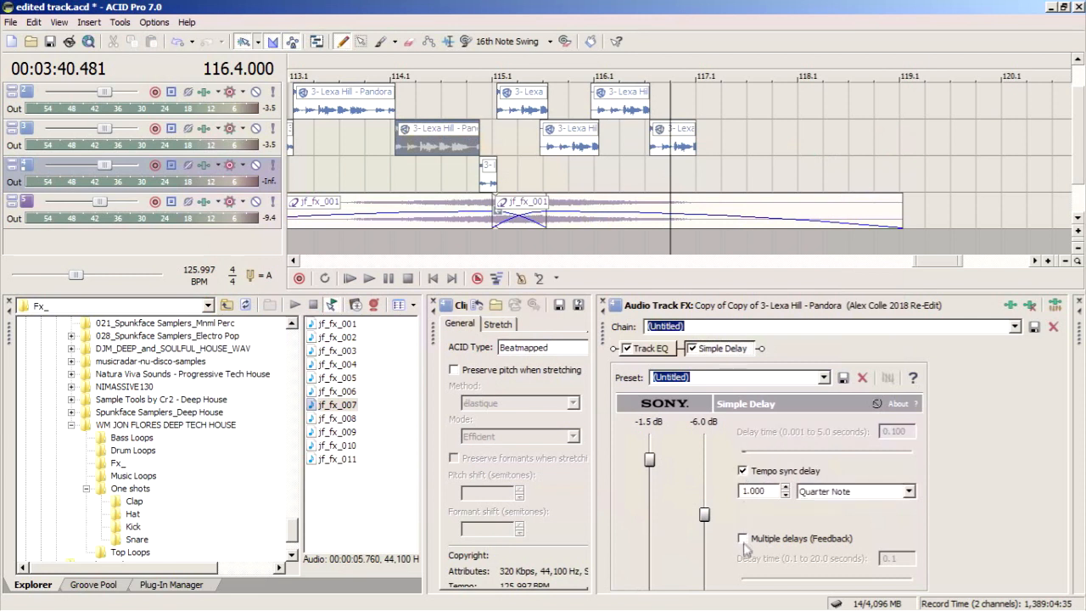
pyautogui.click(744, 539)
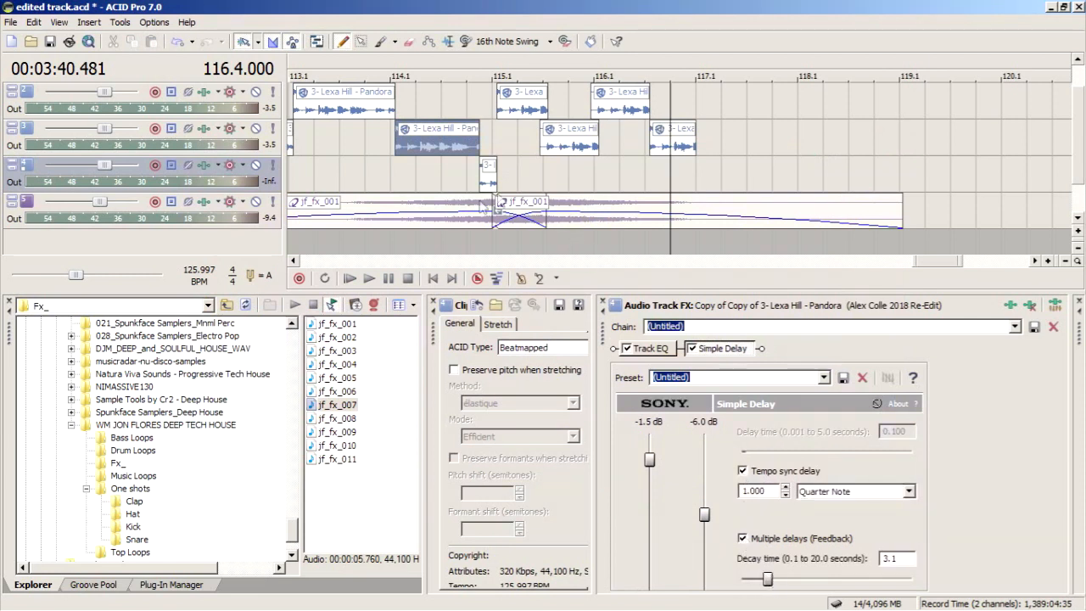
pyautogui.click(440, 242)
pyautogui.press('space')
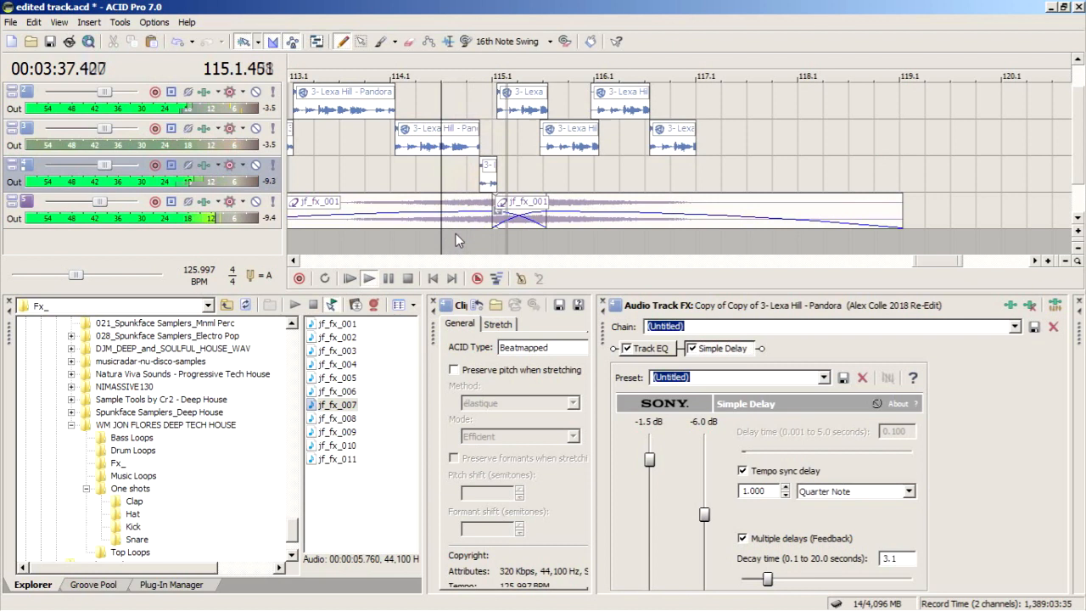
pyautogui.press('space')
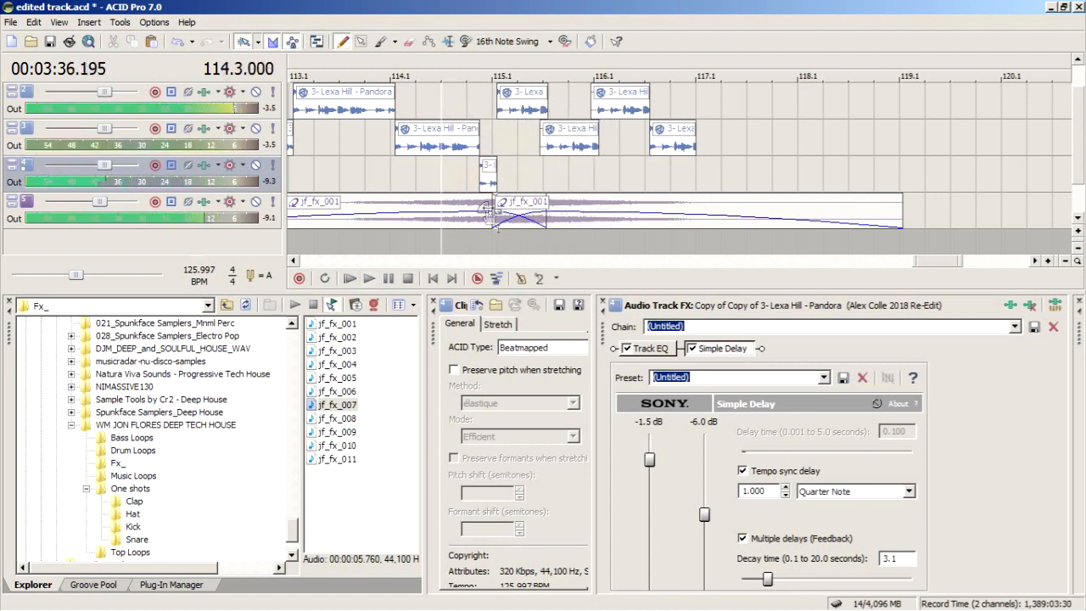
# - Shorten track 3's measure 114 clip to just past 114.3, extend track 4's clip back to meet it, and play from 114.2
pyautogui.click(414, 233)
pyautogui.press('Up')
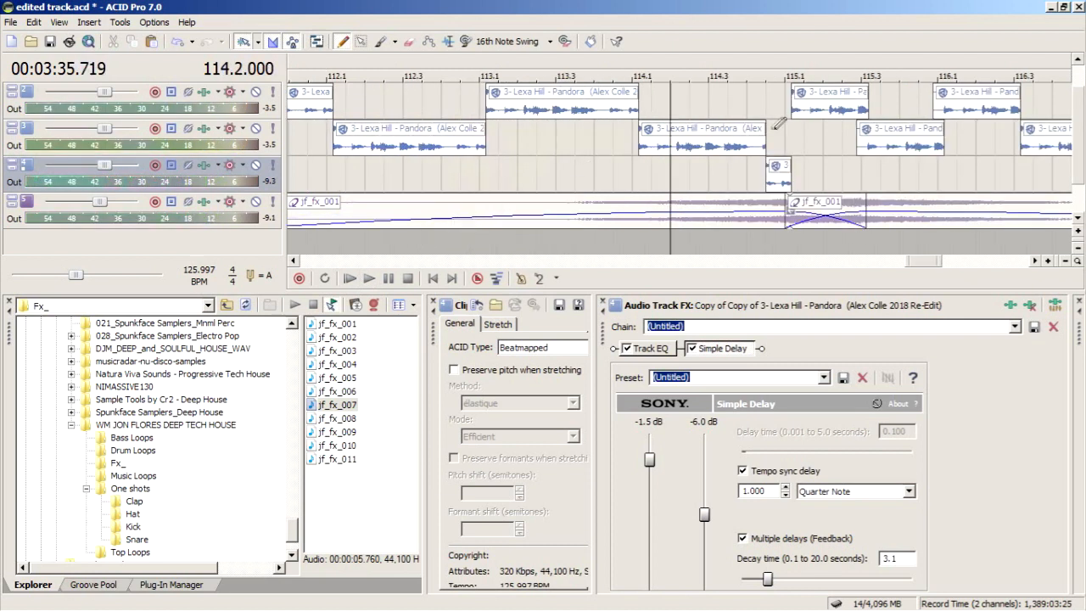
pyautogui.moveTo(765, 138); pyautogui.dragTo(729, 169)
pyautogui.press('space')
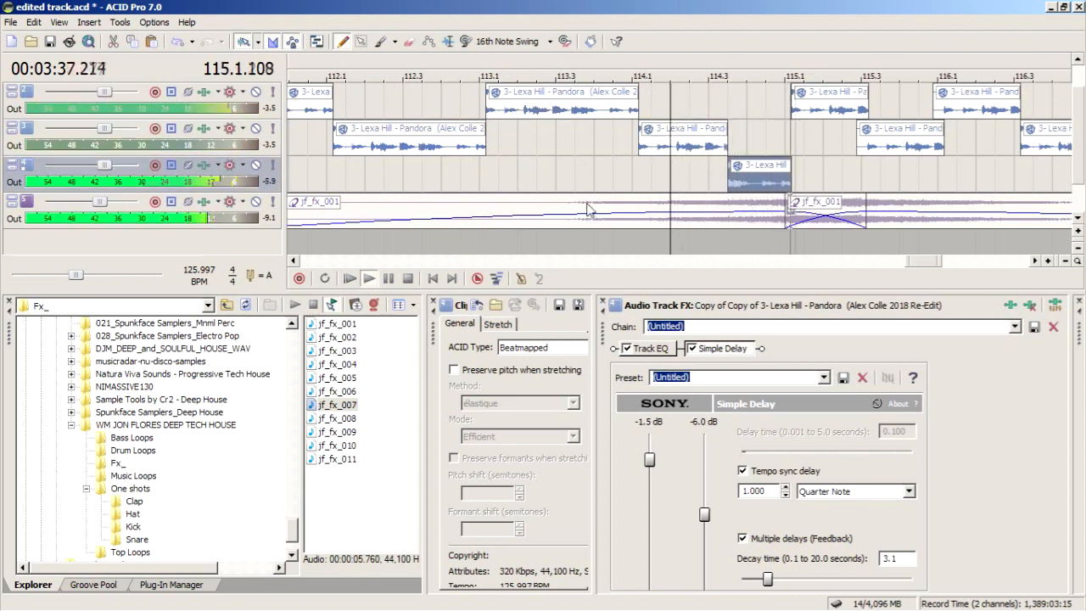
pyautogui.press('space')
# - Raise track 4's delay output to -4.7 dB, enlarging the effect settings area for the adjustment
pyautogui.moveTo(746, 293); pyautogui.dragTo(744, 218)
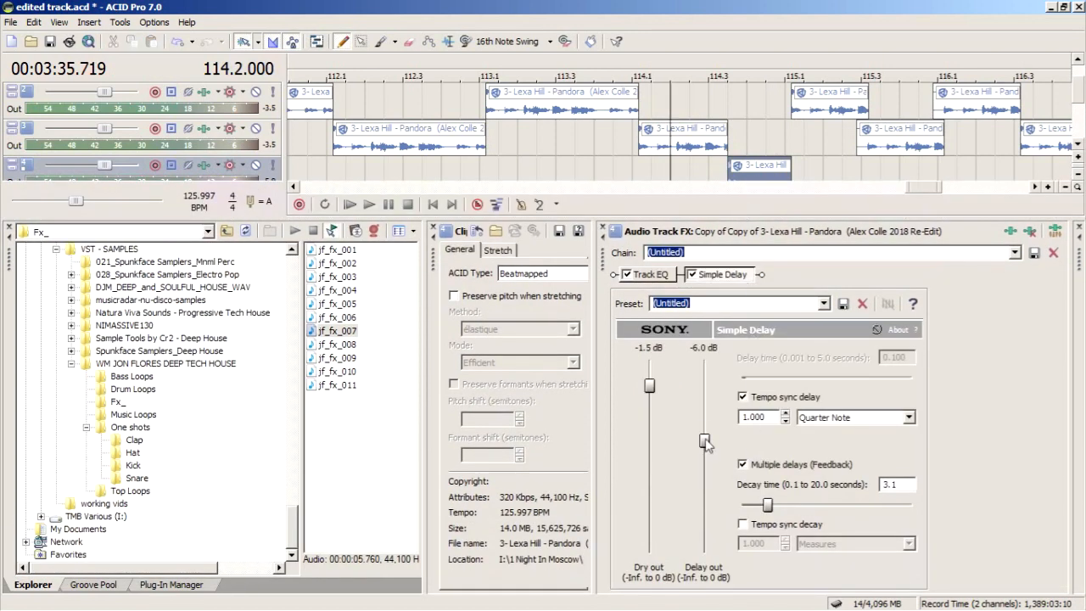
pyautogui.press('space')
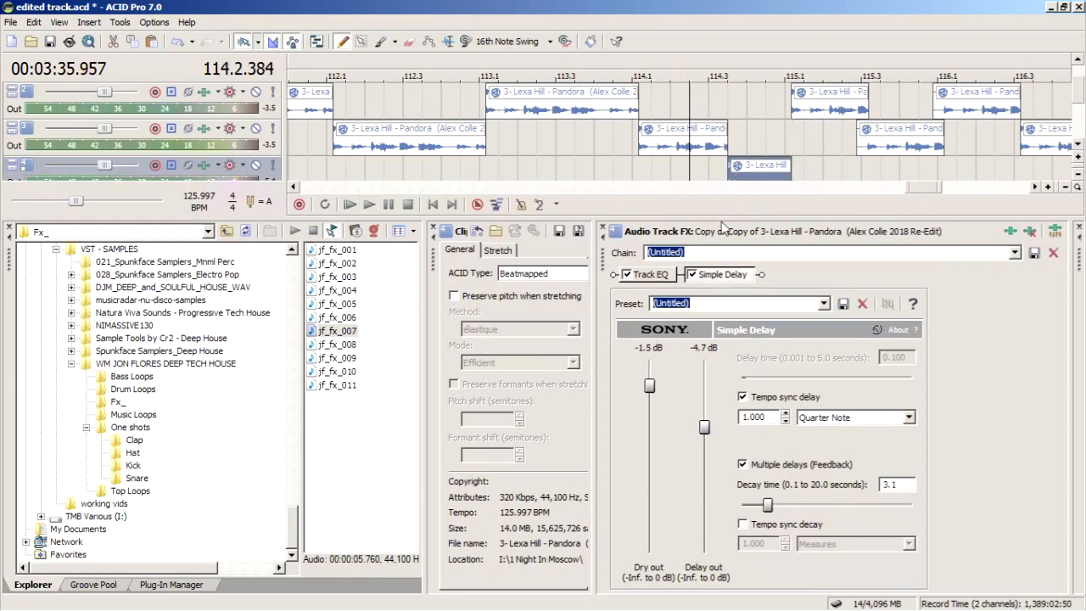
pyautogui.moveTo(721, 220); pyautogui.dragTo(721, 296)
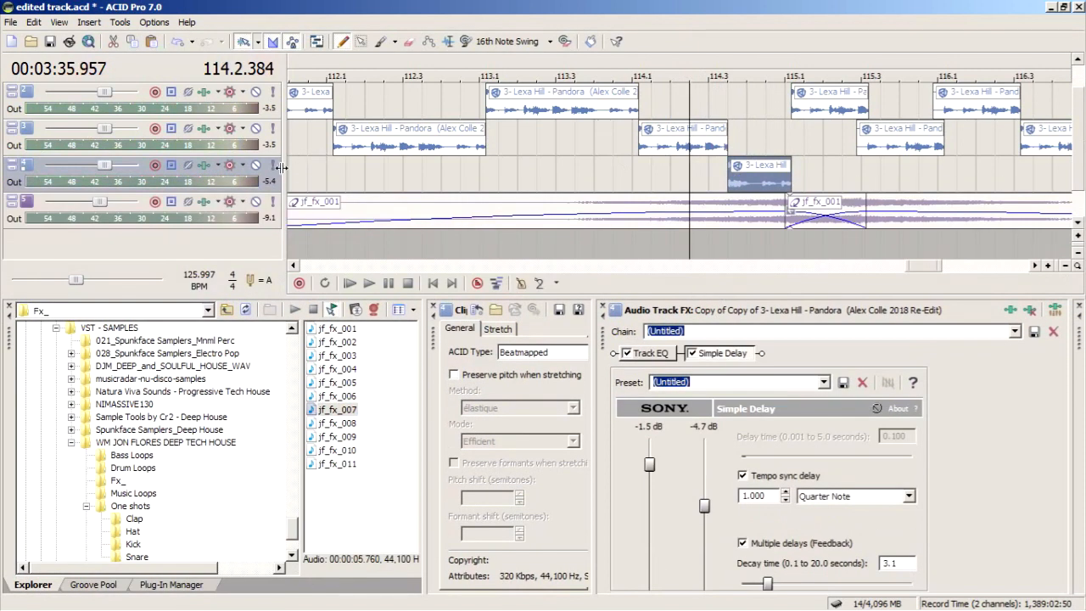
# - Solo tracks 3 and 4 and play the handover between their clips in measure 114
pyautogui.click(273, 165)
pyautogui.click(273, 128)
pyautogui.press('space')
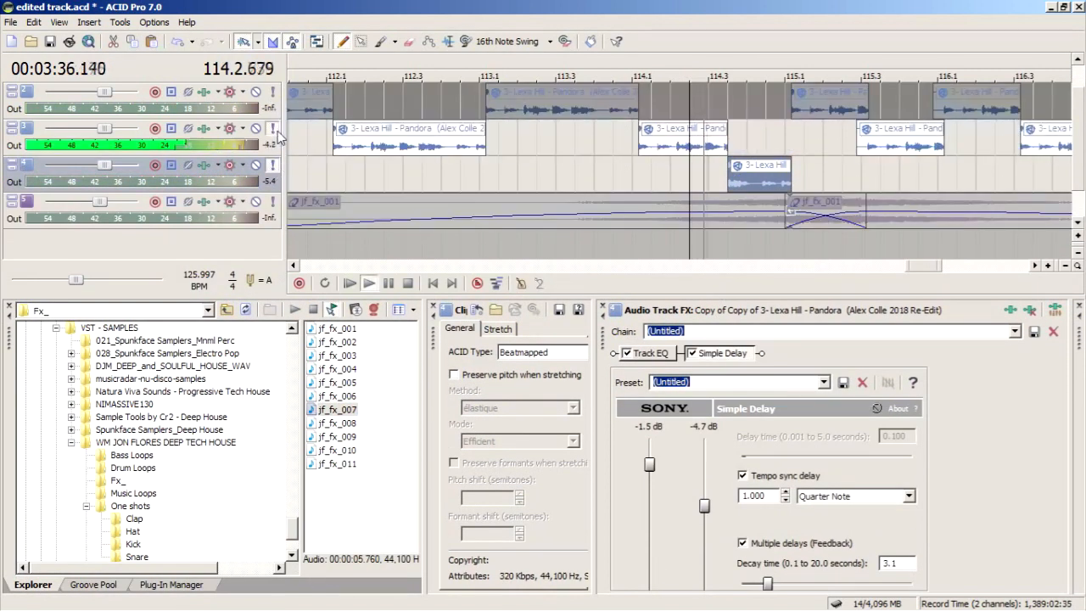
pyautogui.press('space')
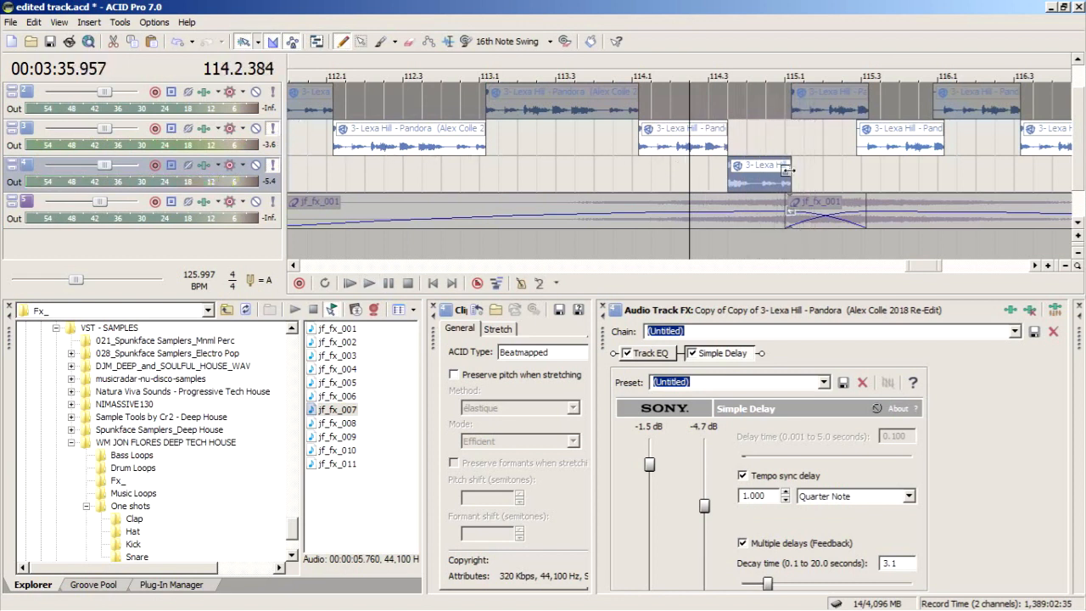
# - Extend track 4's clip back to 114.2, trim track 3's clip to end there, and play from about 113.3
pyautogui.moveTo(723, 141); pyautogui.dragTo(780, 143)
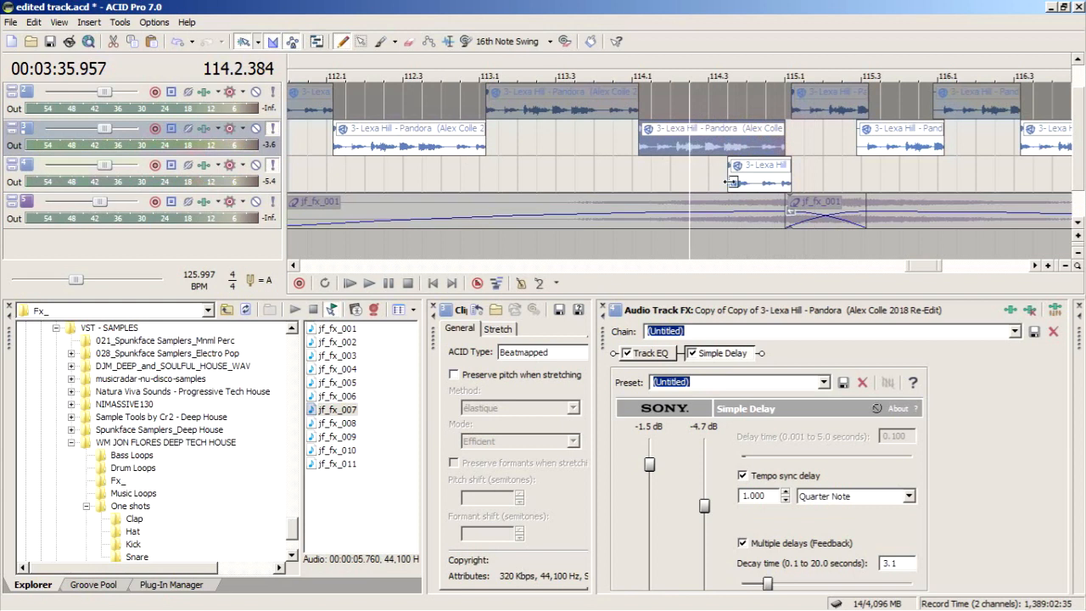
pyautogui.moveTo(732, 181); pyautogui.dragTo(677, 189)
pyautogui.moveTo(785, 145); pyautogui.dragTo(730, 142)
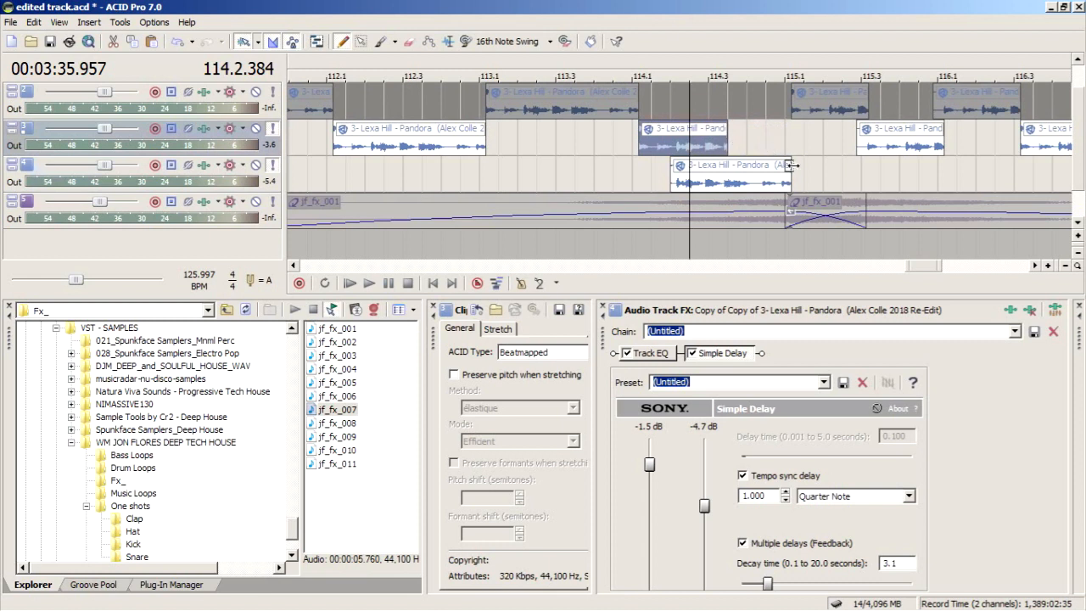
pyautogui.moveTo(676, 169)
pyautogui.mouseDown()
pyautogui.moveTo(709, 175)
pyautogui.moveTo(679, 176)
pyautogui.mouseUp()
pyautogui.moveTo(727, 144); pyautogui.dragTo(682, 146)
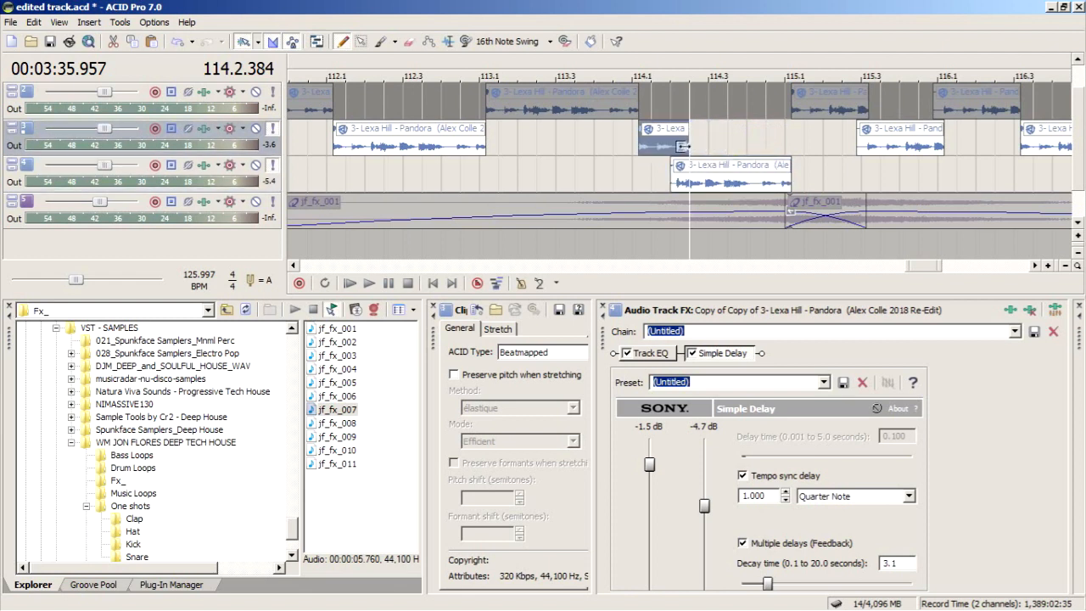
pyautogui.click(579, 174)
pyautogui.press('space')
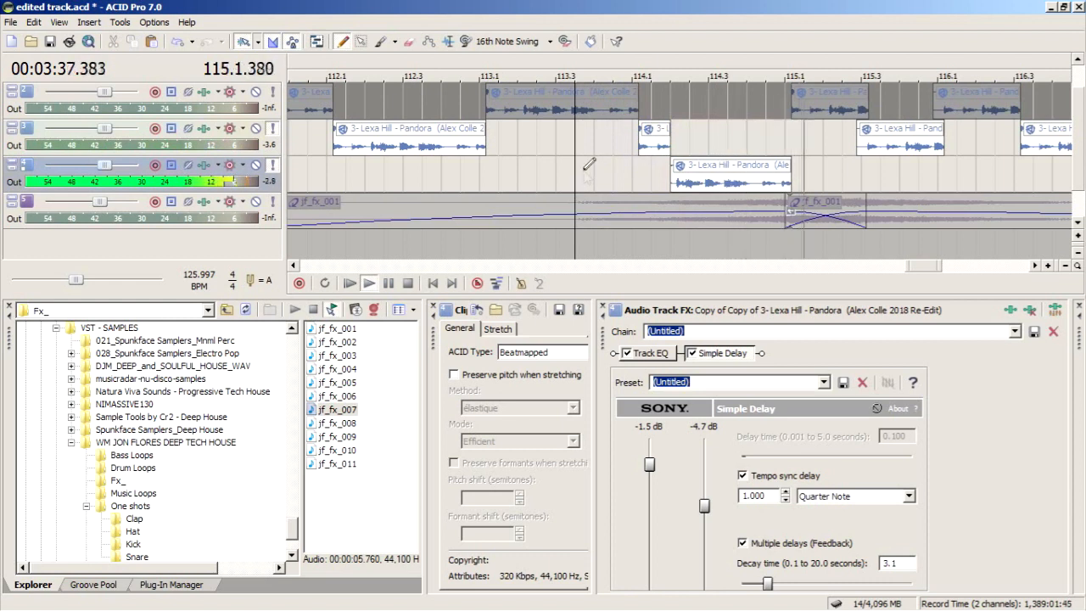
pyautogui.press('space')
# - Add a short fade-out to the end of track 4's clip, unsolo tracks 3 and 4, and play the passage
pyautogui.moveTo(790, 159); pyautogui.dragTo(766, 158)
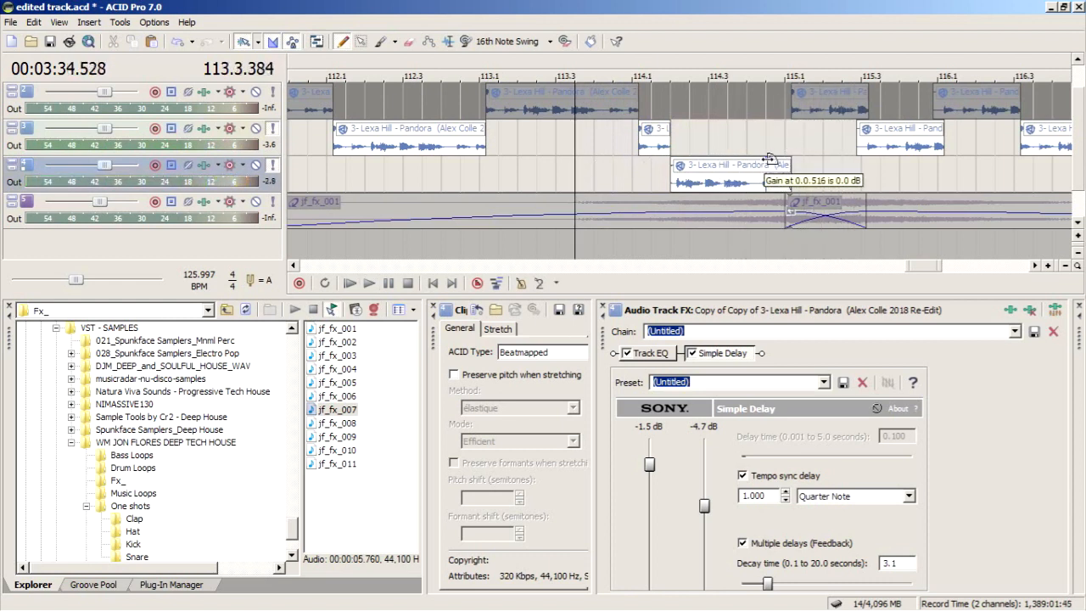
pyautogui.click(272, 165)
pyautogui.click(272, 129)
pyautogui.press('space')
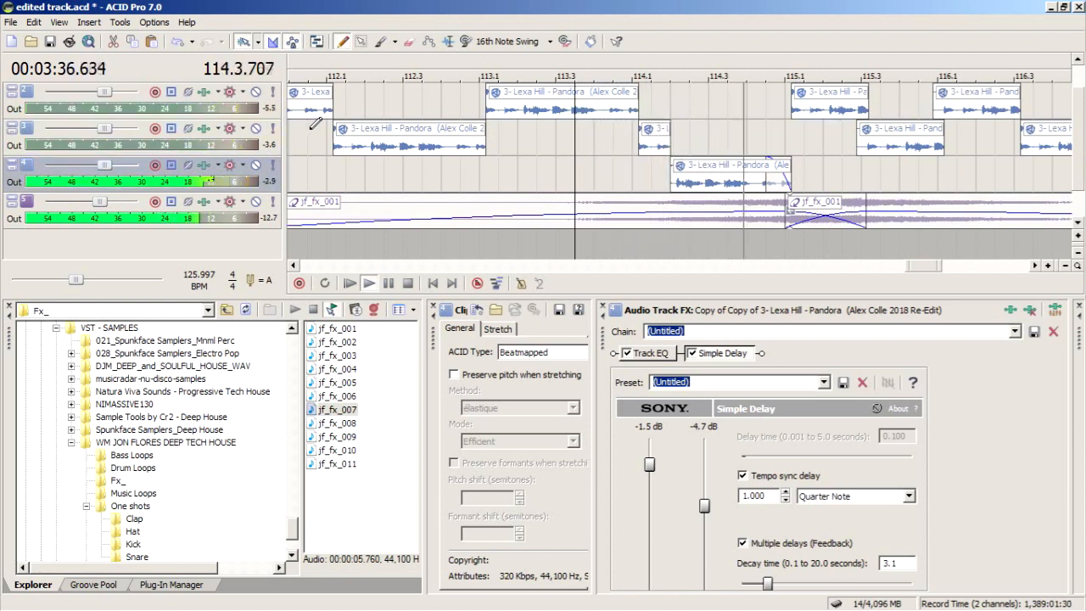
pyautogui.press('space')
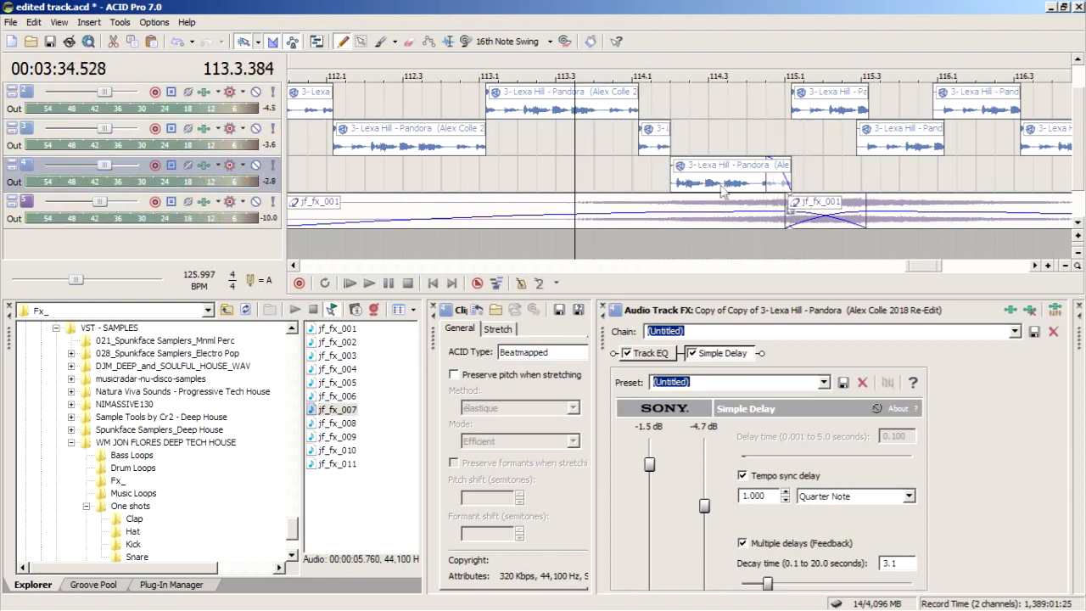
# - Change track 4's tempo-synced delay to 8th Note and play from measure 114
pyautogui.click(834, 497)
pyautogui.click(839, 414)
pyautogui.click(652, 167)
pyautogui.press('space')
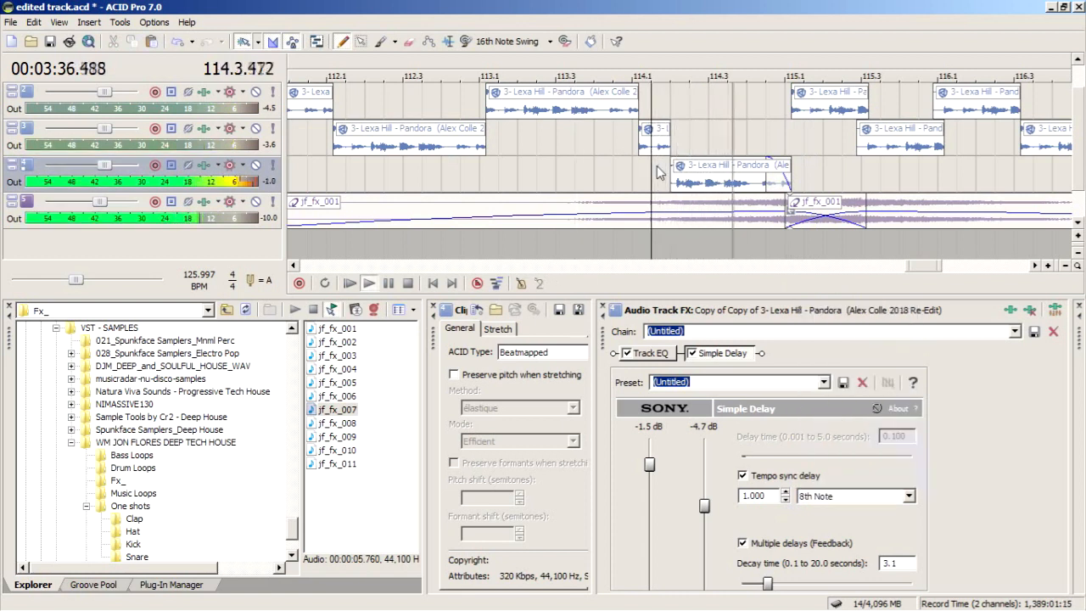
# - Lower track 4's delay output to -13.4 dB and set its decay time to 8.6 seconds while playing measures 113 to 115
pyautogui.click(576, 173)
pyautogui.moveTo(704, 496); pyautogui.dragTo(704, 515)
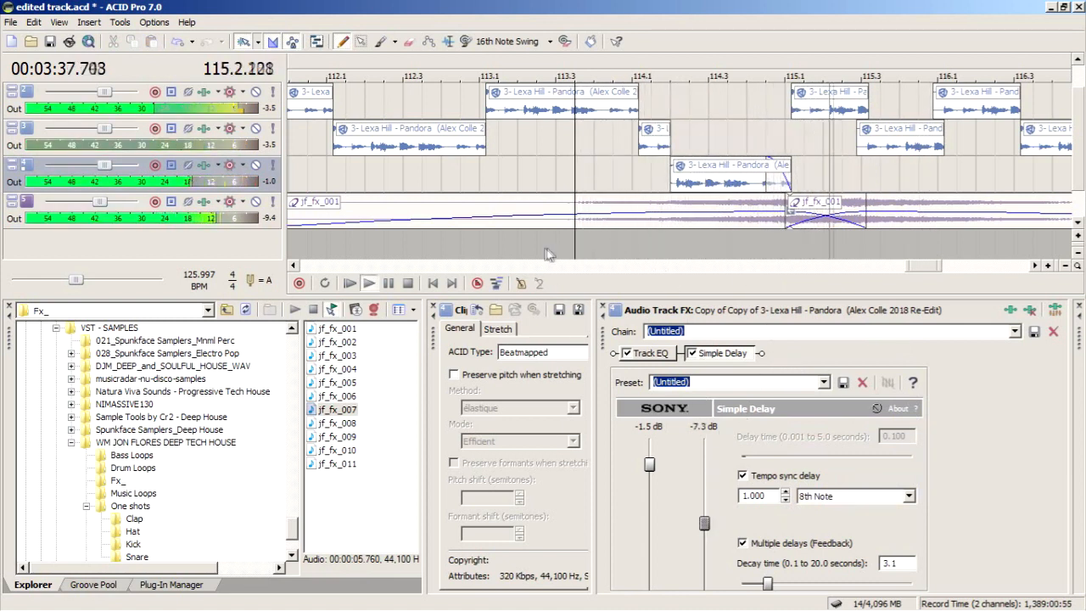
pyautogui.click(536, 240)
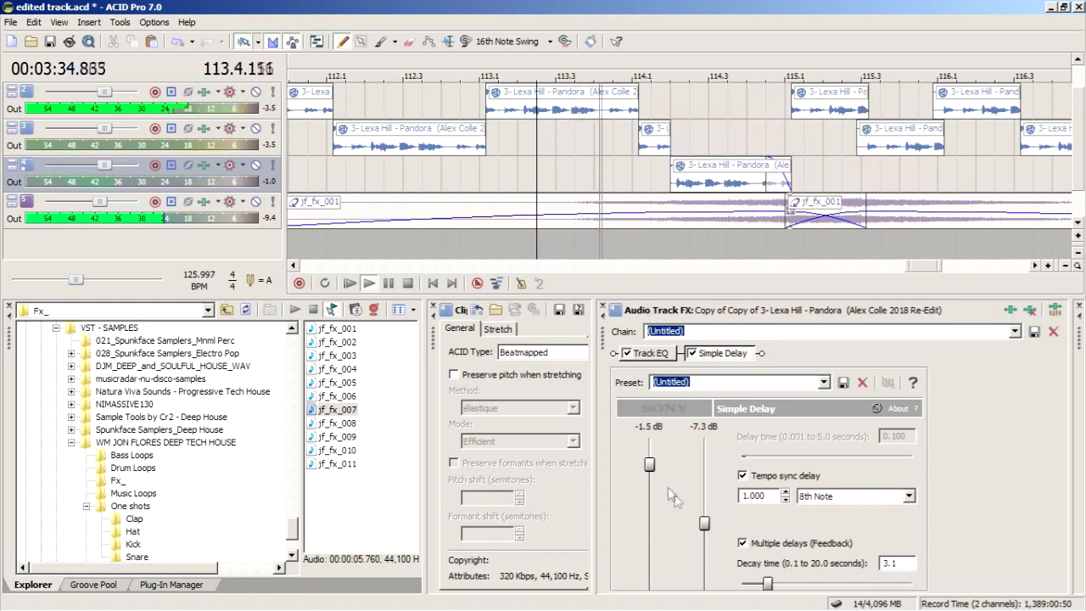
pyautogui.moveTo(705, 524); pyautogui.dragTo(705, 541)
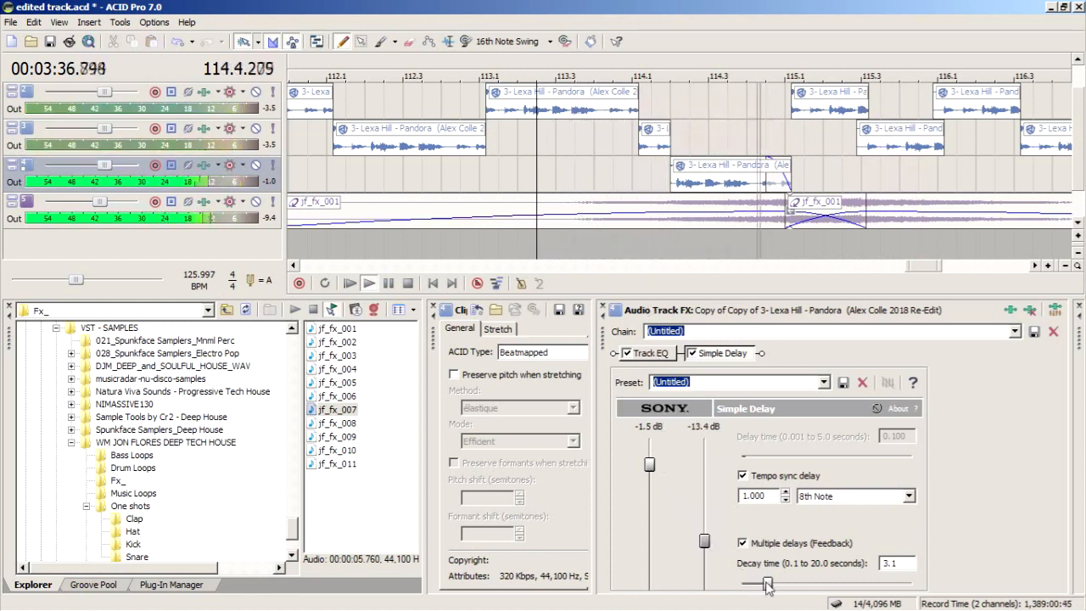
pyautogui.moveTo(768, 583); pyautogui.dragTo(814, 583)
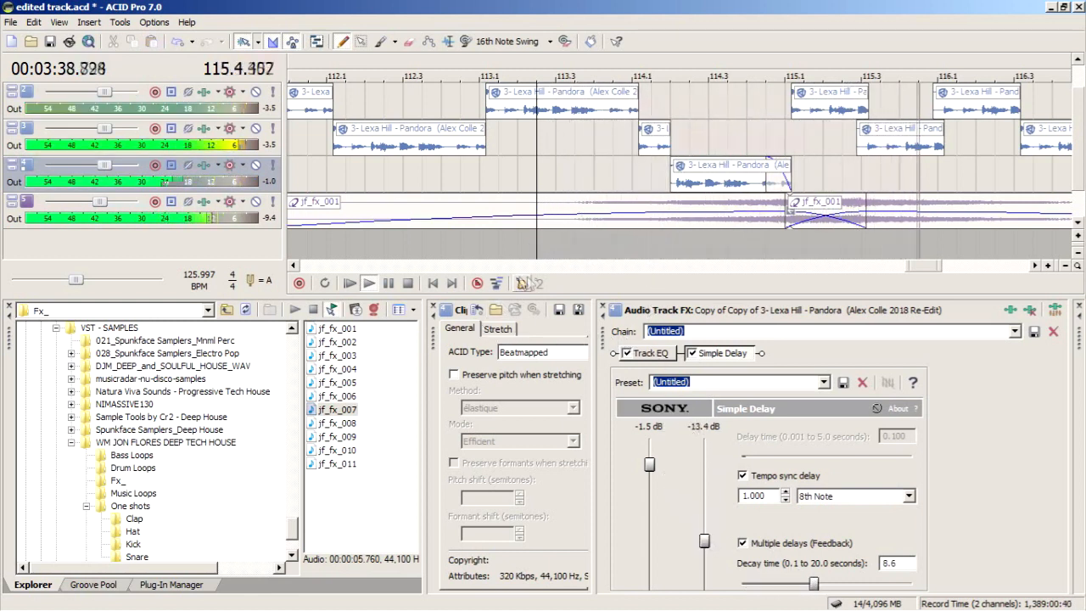
# - Lower track 4's delay output to -17.0 dB while playing the passage from measure 112, and stop playback
pyautogui.click(369, 283)
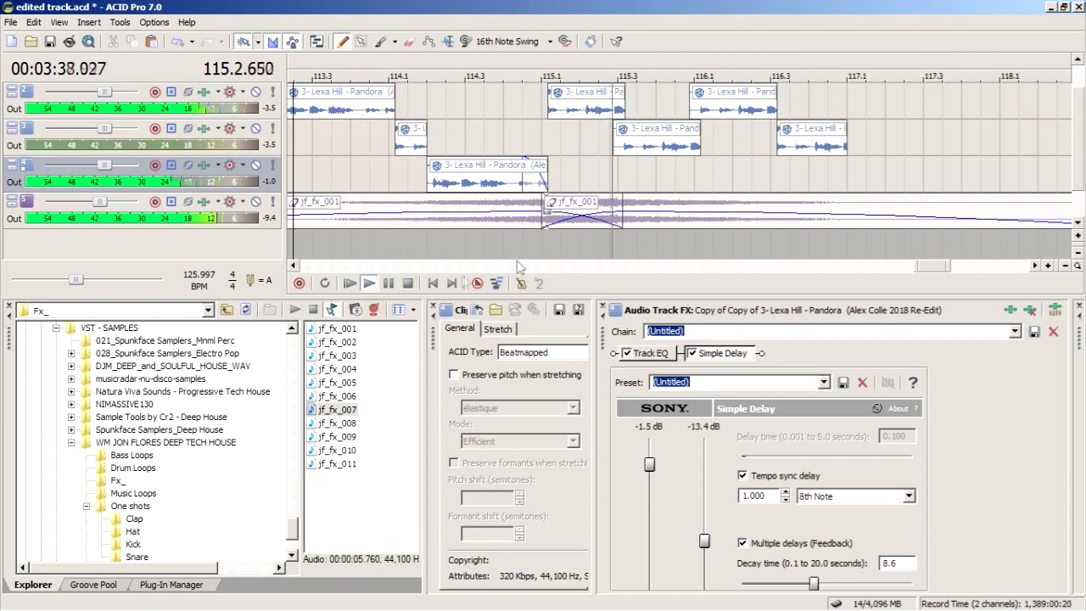
pyautogui.click(1065, 266)
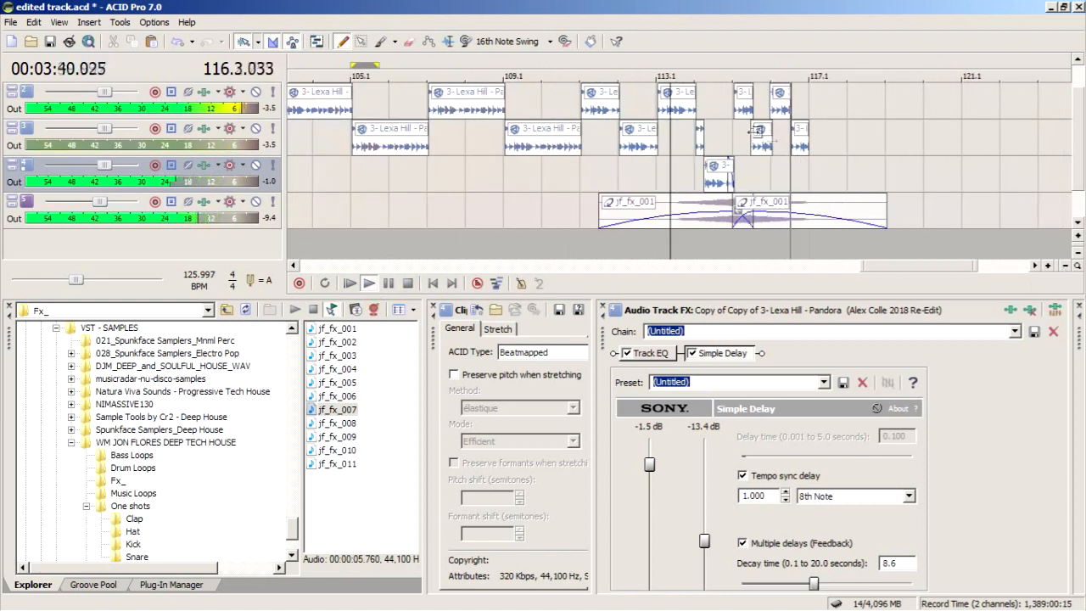
pyautogui.click(628, 60)
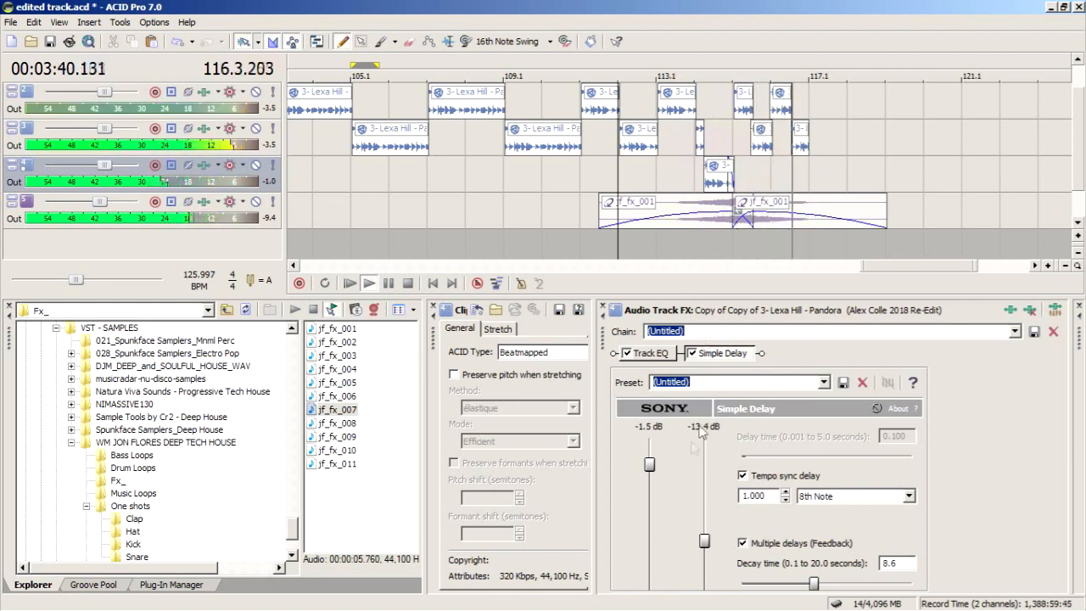
pyautogui.click(369, 284)
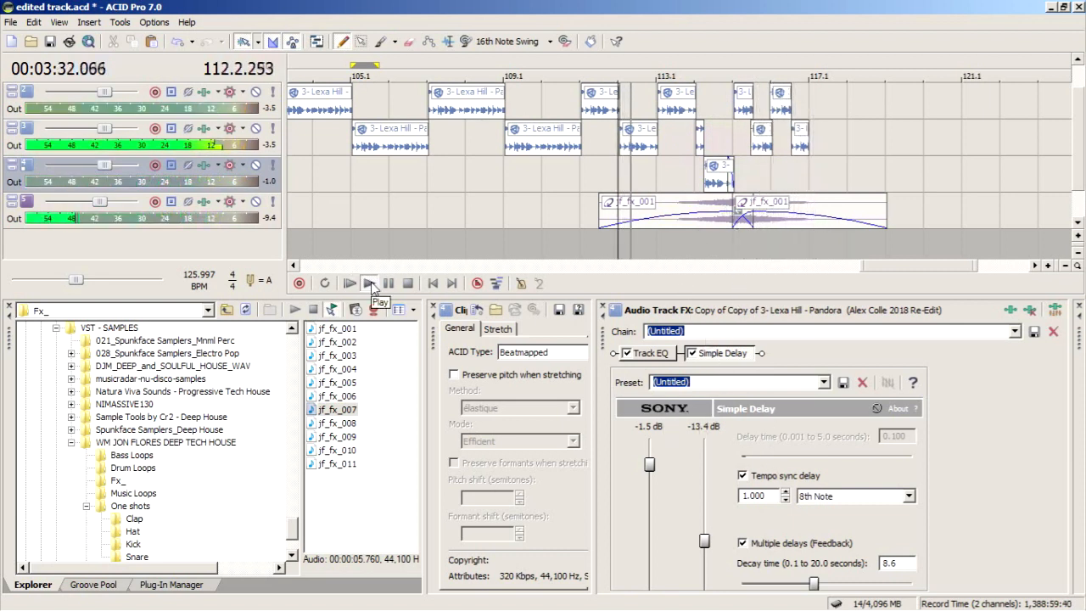
pyautogui.moveTo(703, 541); pyautogui.dragTo(705, 544)
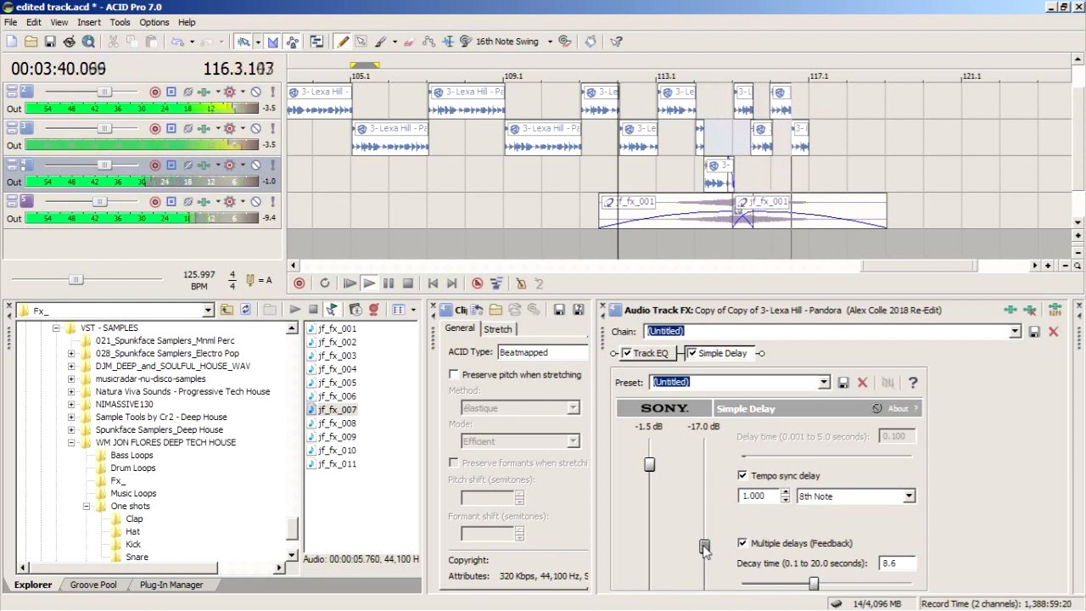
pyautogui.click(368, 284)
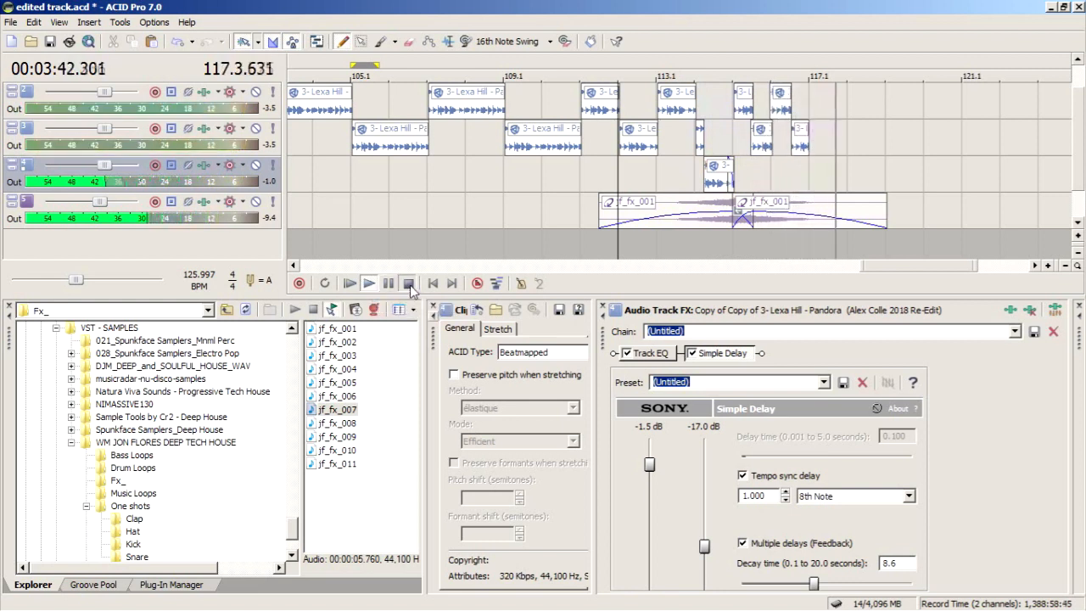
pyautogui.click(410, 288)
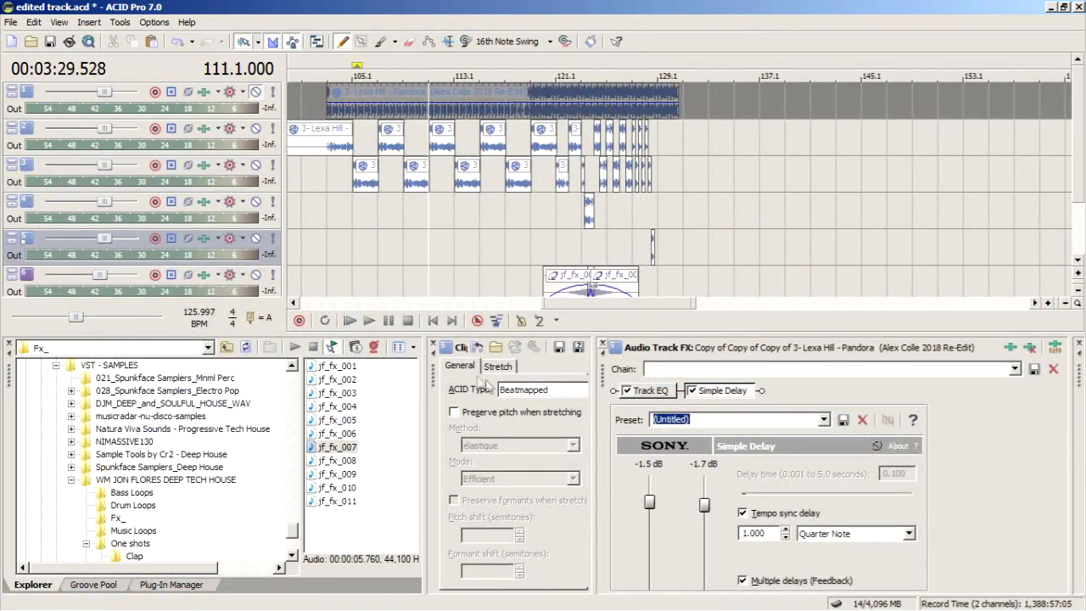
# - Give the track area more room and save the project
pyautogui.moveTo(493, 336); pyautogui.dragTo(492, 465)
pyautogui.click(550, 365)
pyautogui.scroll(-2, 550, 366)
pyautogui.scroll(-1, 569, 368)
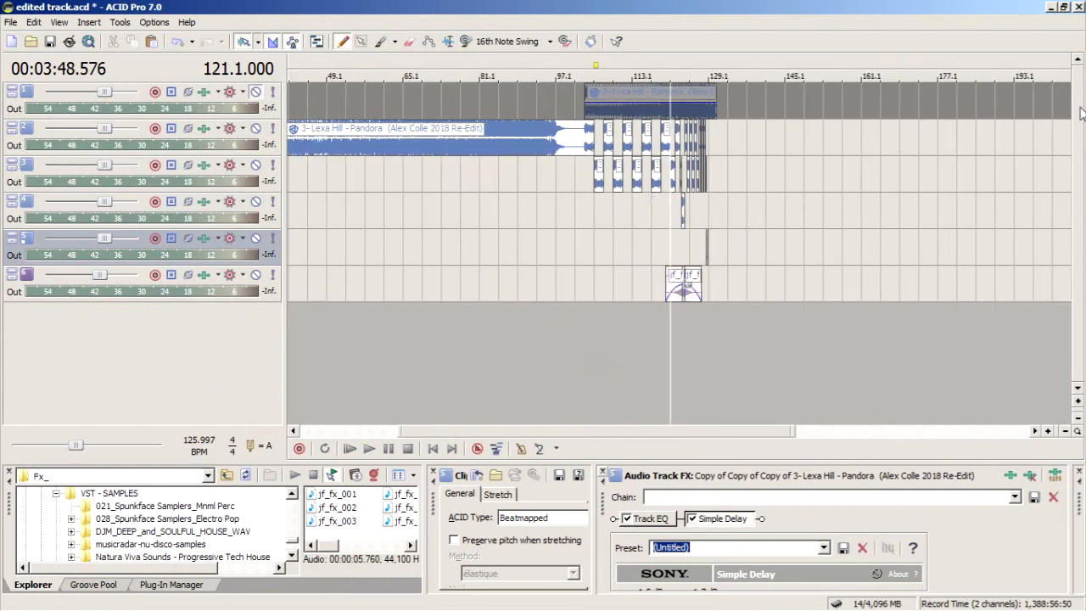
pyautogui.click(52, 42)
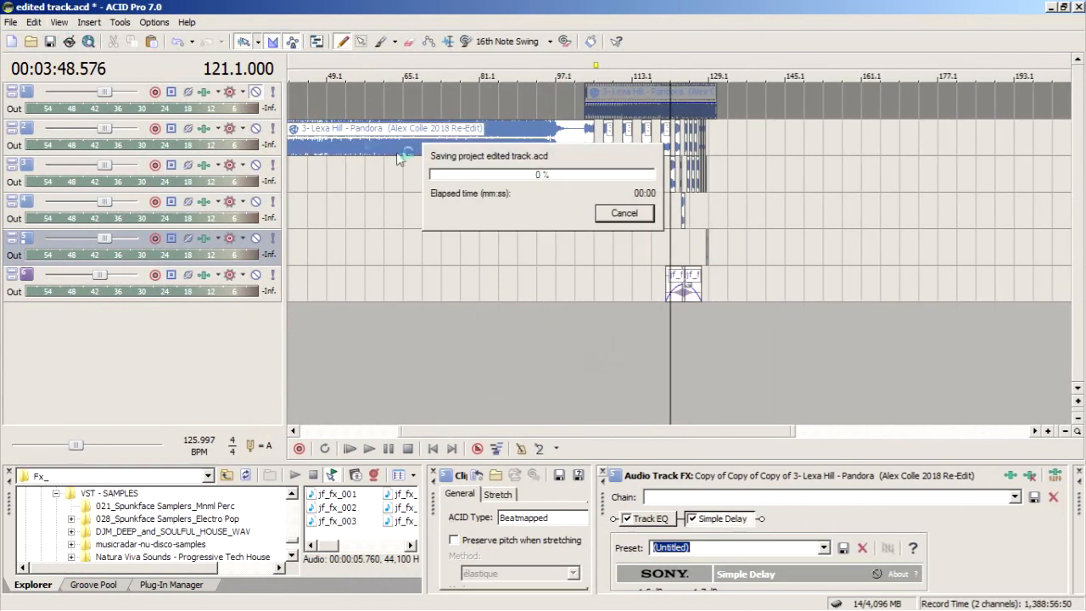
# - Play the arrangement from measure 117 and set the decay time of track 5's delay to 3.1 seconds
pyautogui.click(656, 358)
pyautogui.scroll(3, 656, 358)
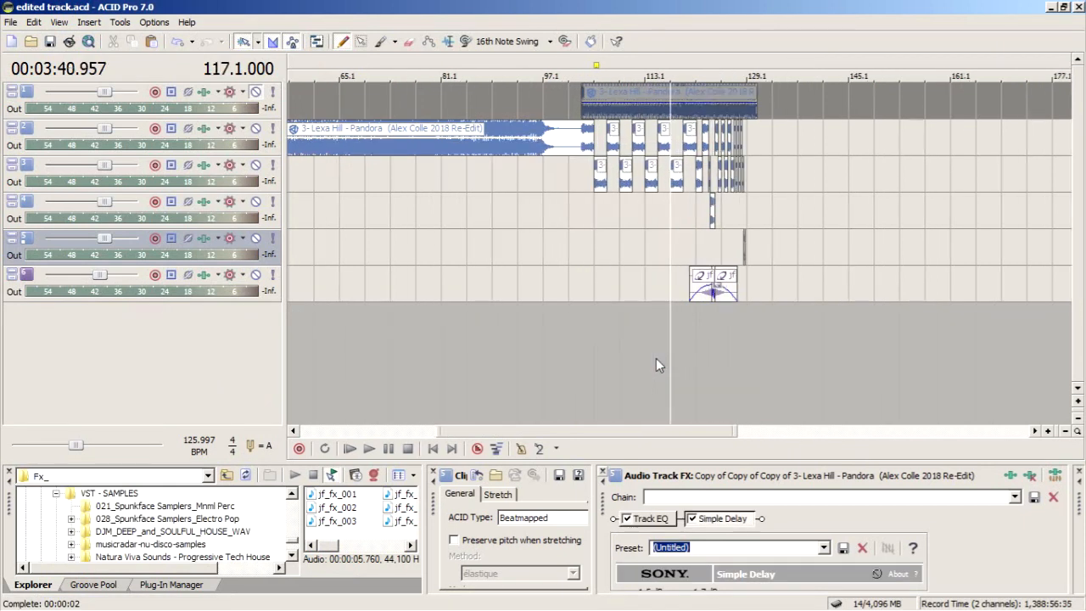
pyautogui.press('space')
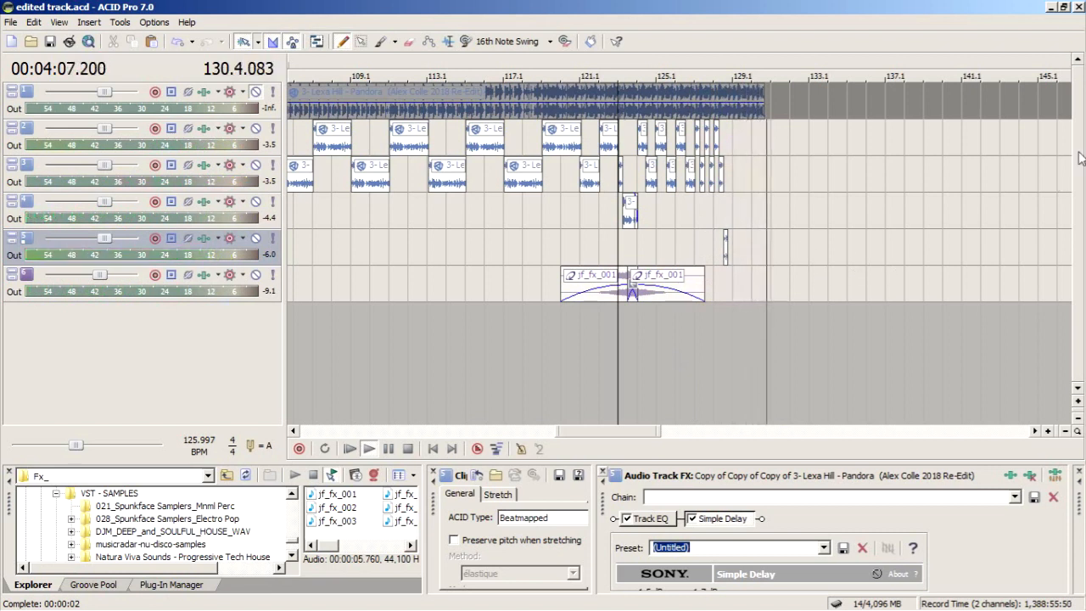
pyautogui.scroll(-3, 624, 249)
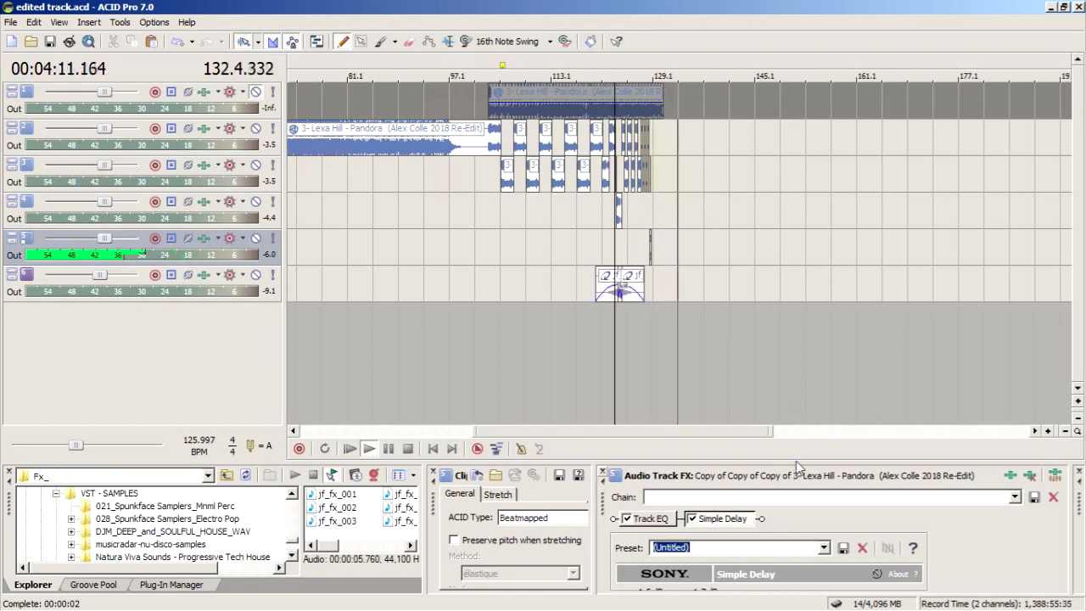
pyautogui.moveTo(796, 461); pyautogui.dragTo(796, 194)
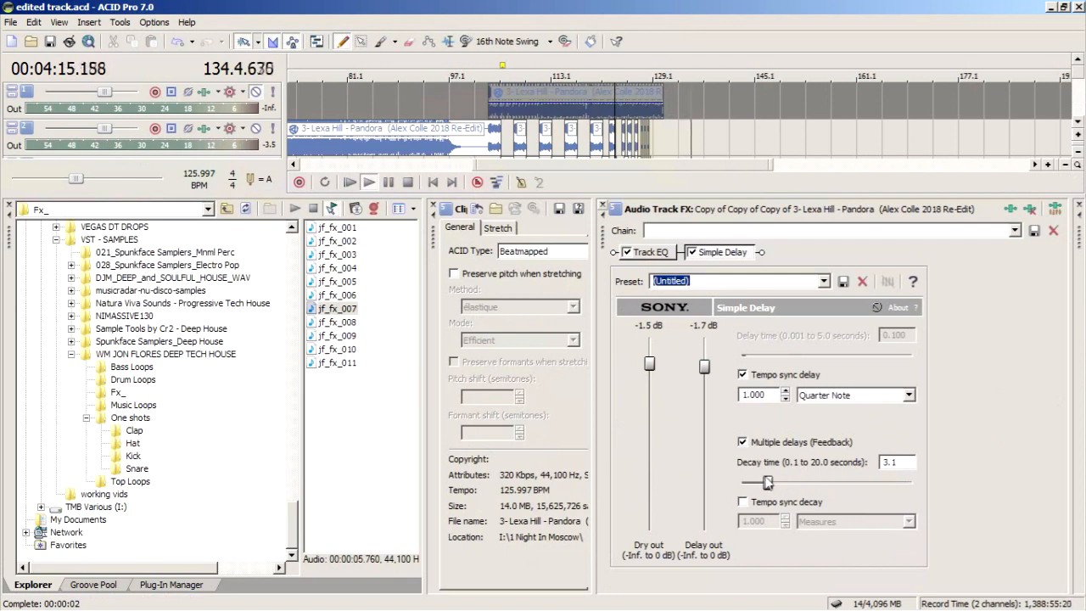
pyautogui.moveTo(681, 197); pyautogui.dragTo(681, 311)
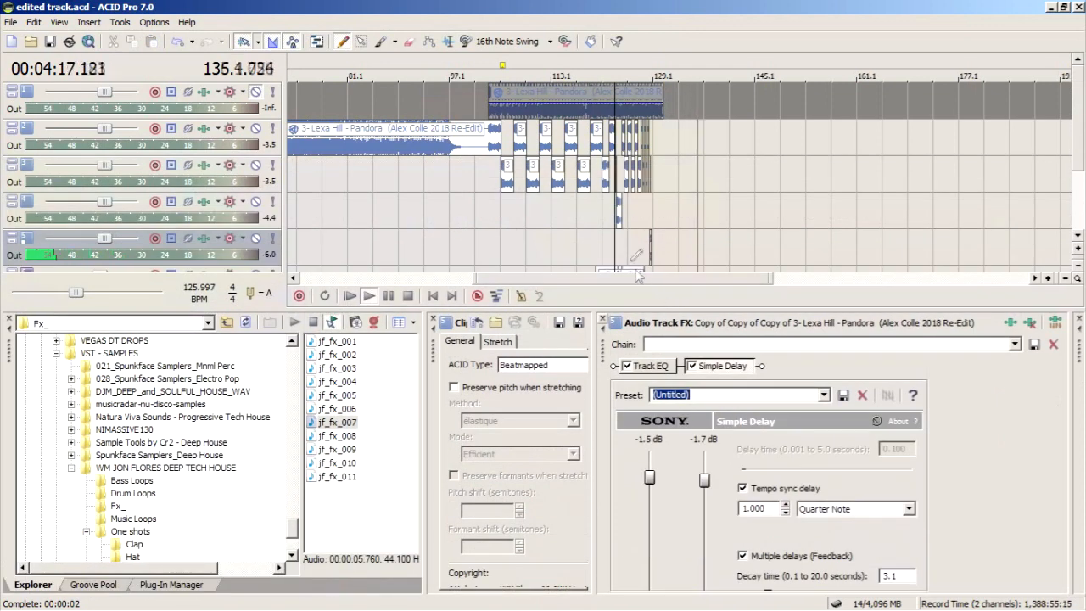
# - Replay the delay throw near measure 128 and raise the decay time of track 5's delay to 13.4 seconds
pyautogui.click(640, 221)
pyautogui.scroll(4, 645, 217)
pyautogui.click(716, 212)
pyautogui.press('space')
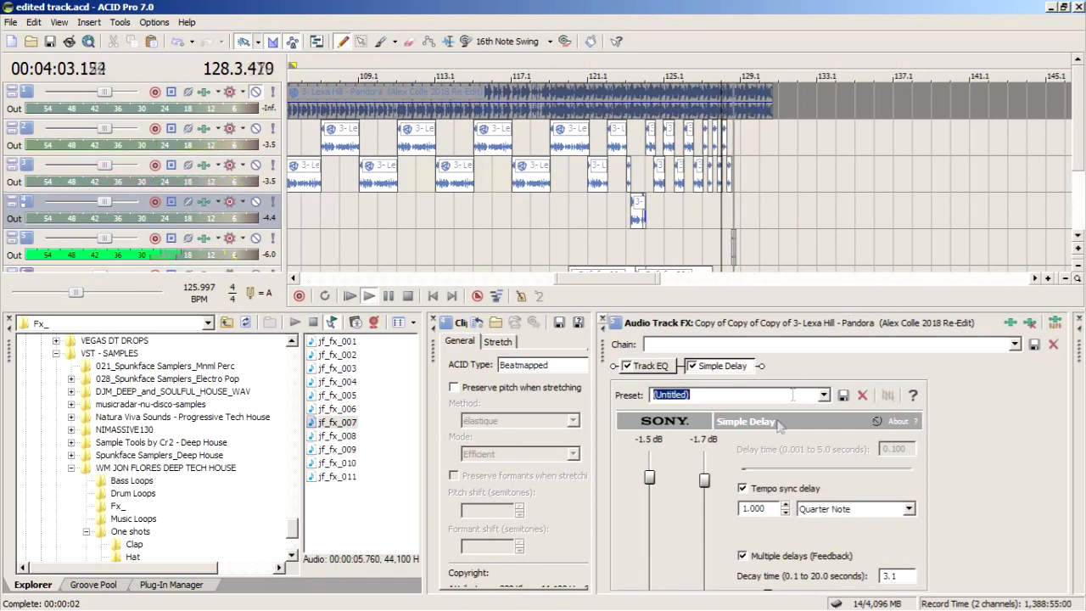
pyautogui.moveTo(804, 311); pyautogui.dragTo(803, 216)
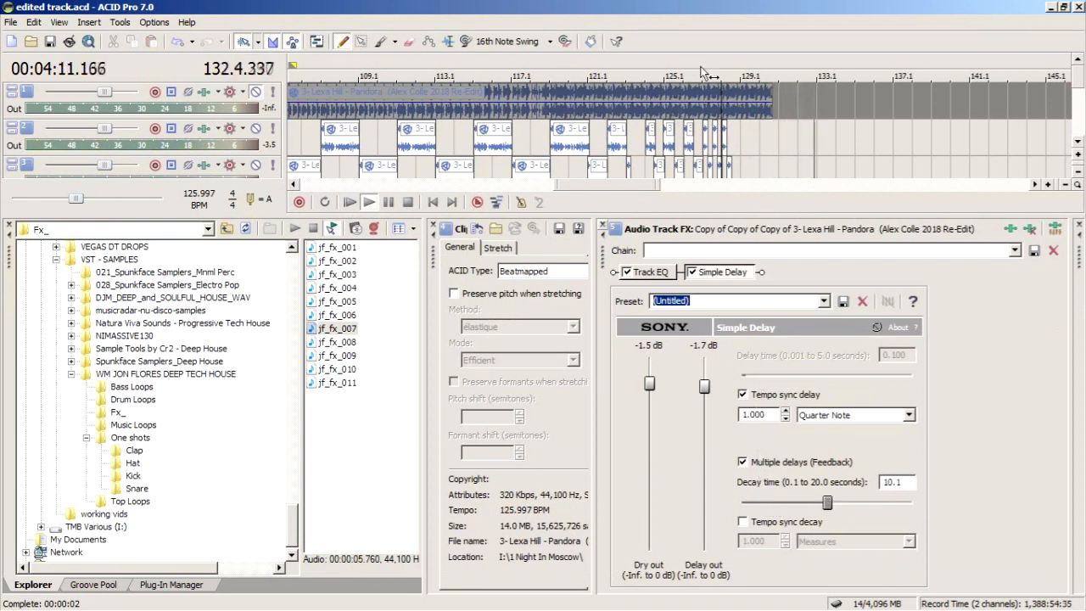
pyautogui.press('space')
pyautogui.moveTo(833, 503); pyautogui.dragTo(853, 504)
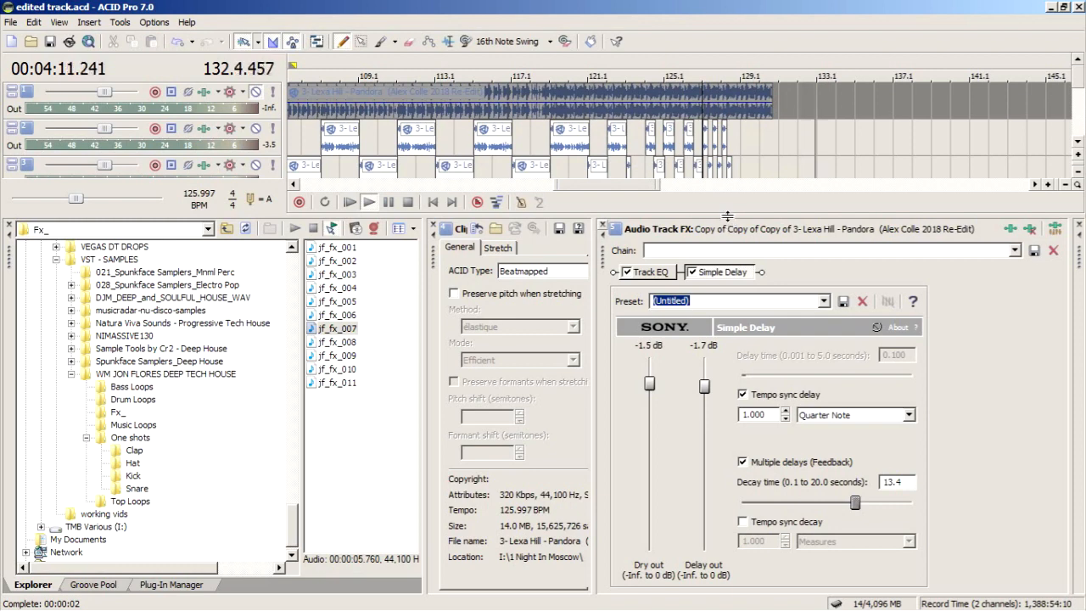
# - Play the breakdown from measure 97 and save the project
pyautogui.moveTo(727, 217); pyautogui.dragTo(728, 399)
pyautogui.scroll(-5, 639, 324)
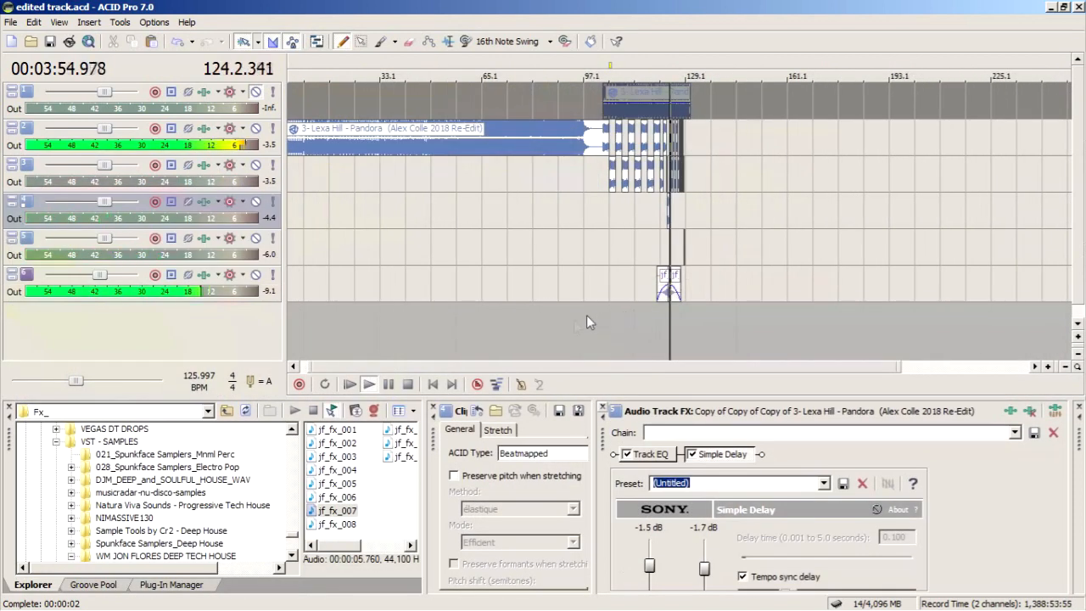
pyautogui.click(560, 317)
pyautogui.click(582, 326)
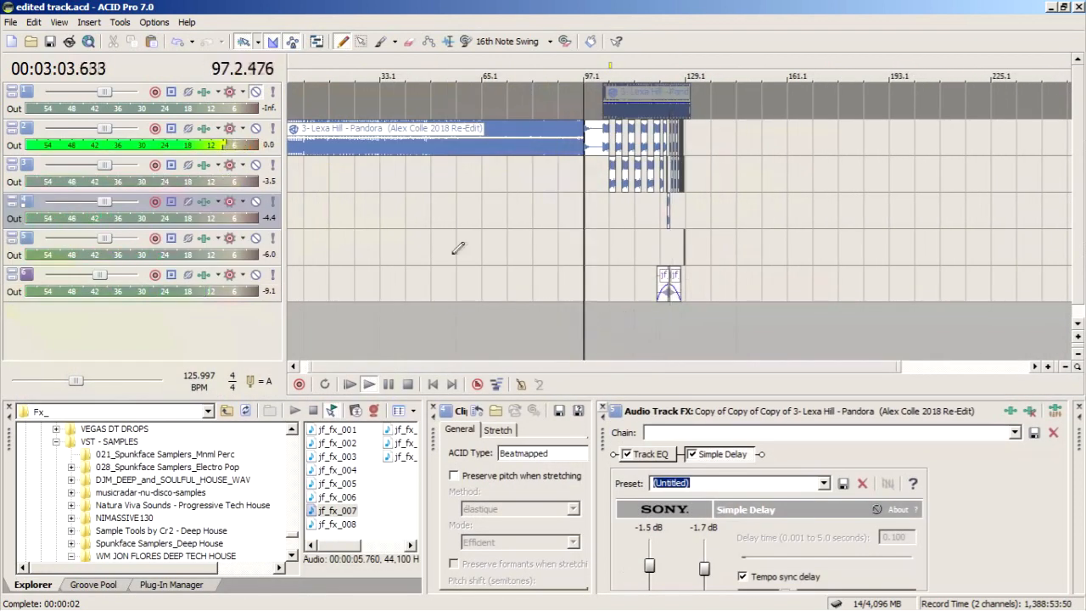
pyautogui.scroll(1, 588, 340)
pyautogui.click(51, 42)
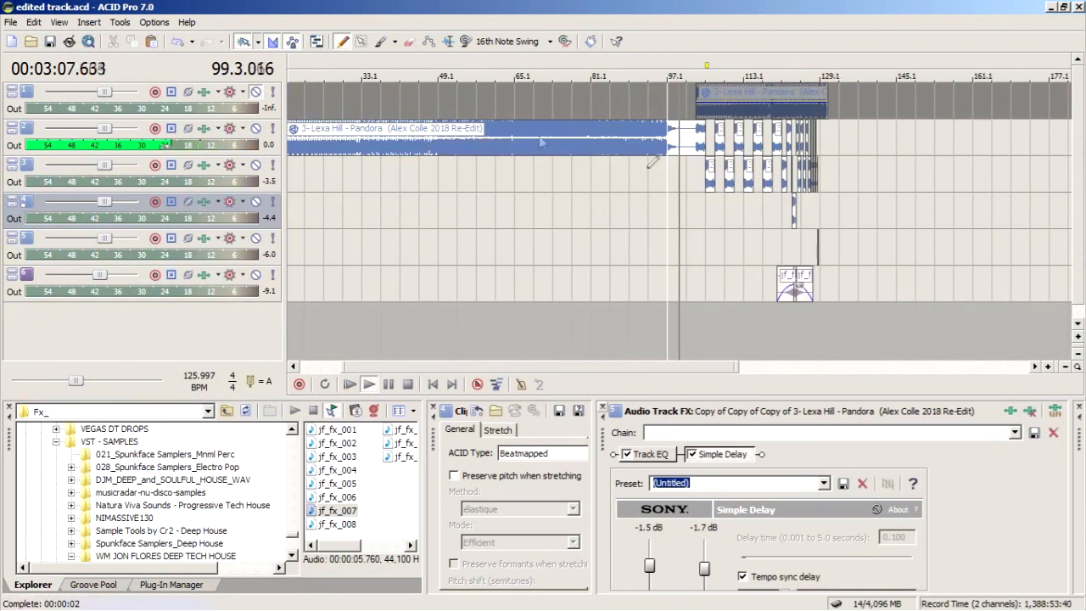
# - Unmute track 1 and extend the end of its Pandora clip to about measure 134
pyautogui.click(256, 92)
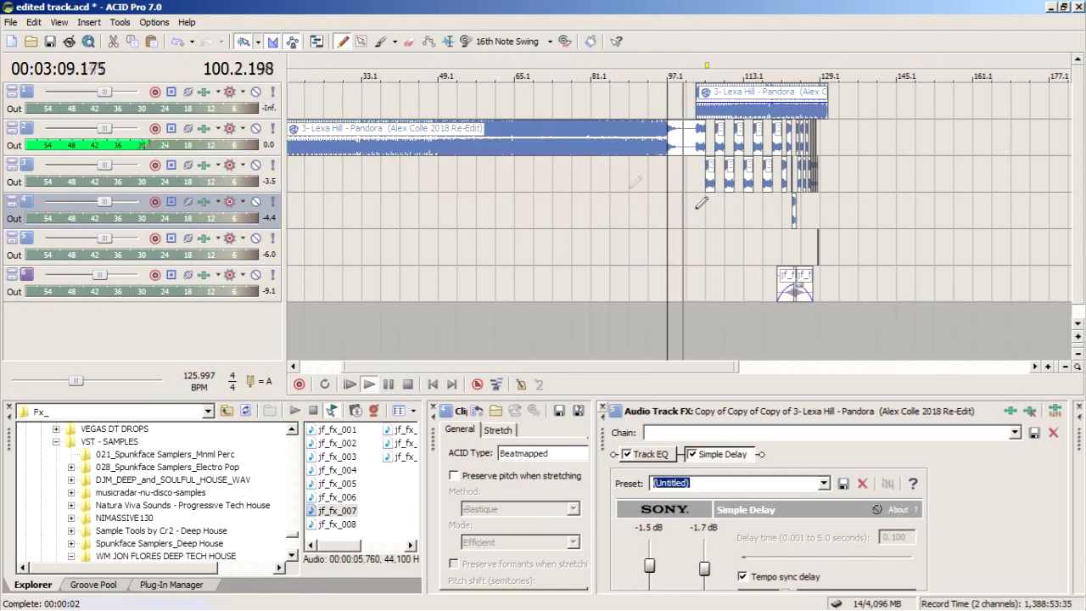
pyautogui.click(1049, 367)
pyautogui.moveTo(536, 366); pyautogui.dragTo(573, 379)
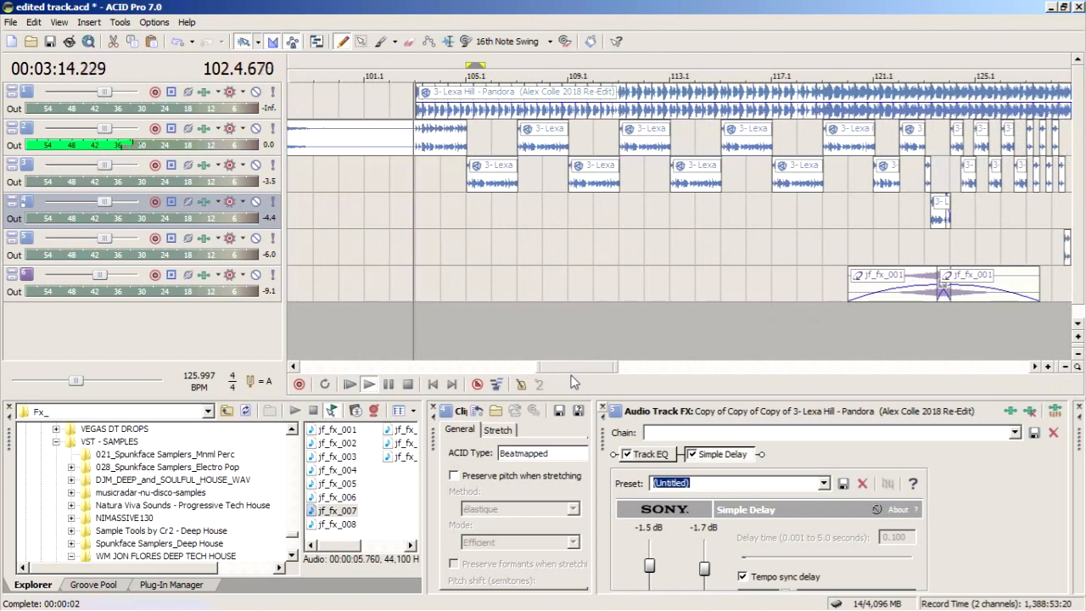
pyautogui.click(1065, 367)
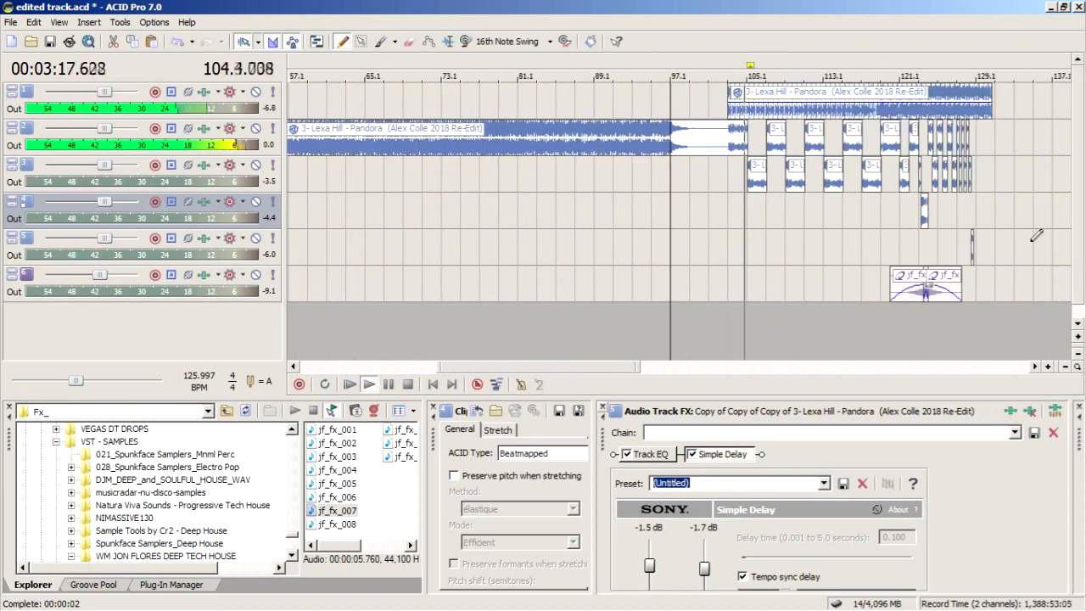
pyautogui.moveTo(992, 91); pyautogui.dragTo(1051, 85)
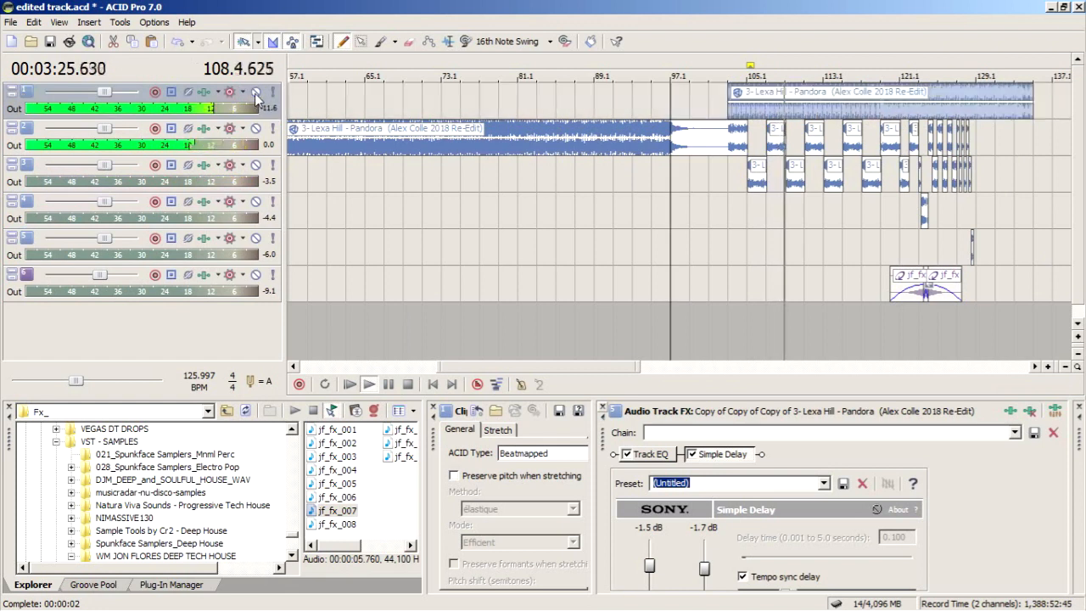
# - Compare the passage with track 1 muted and unmuted during playback, and stop playback
pyautogui.click(256, 94)
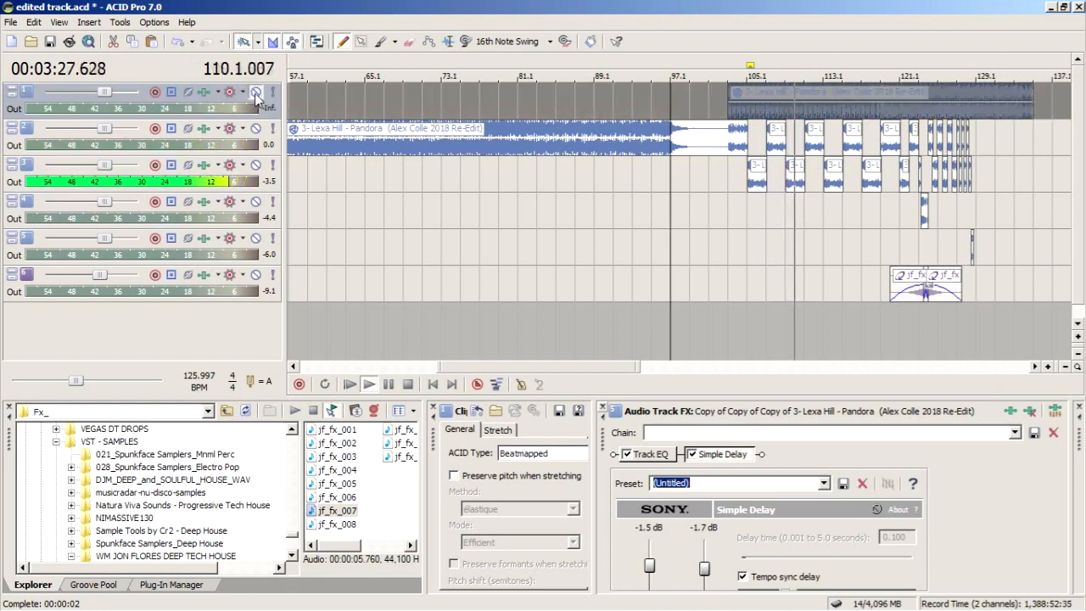
pyautogui.click(255, 94)
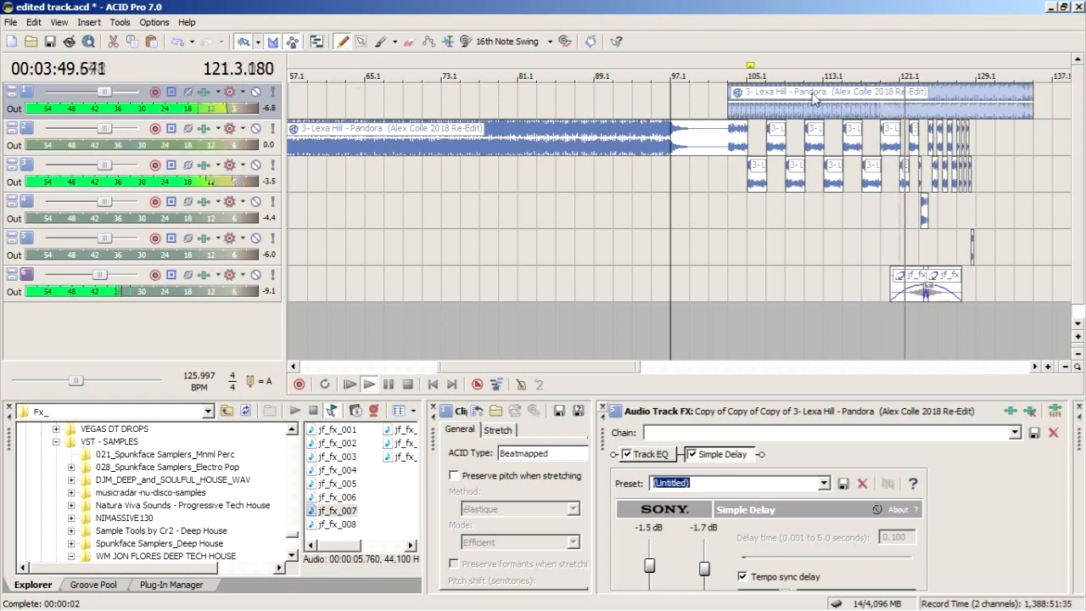
pyautogui.press('space')
# - Select the clips from measure 121 onward on tracks 2 to 5, nudge them slightly in time, and play from measure 121
pyautogui.click(906, 180)
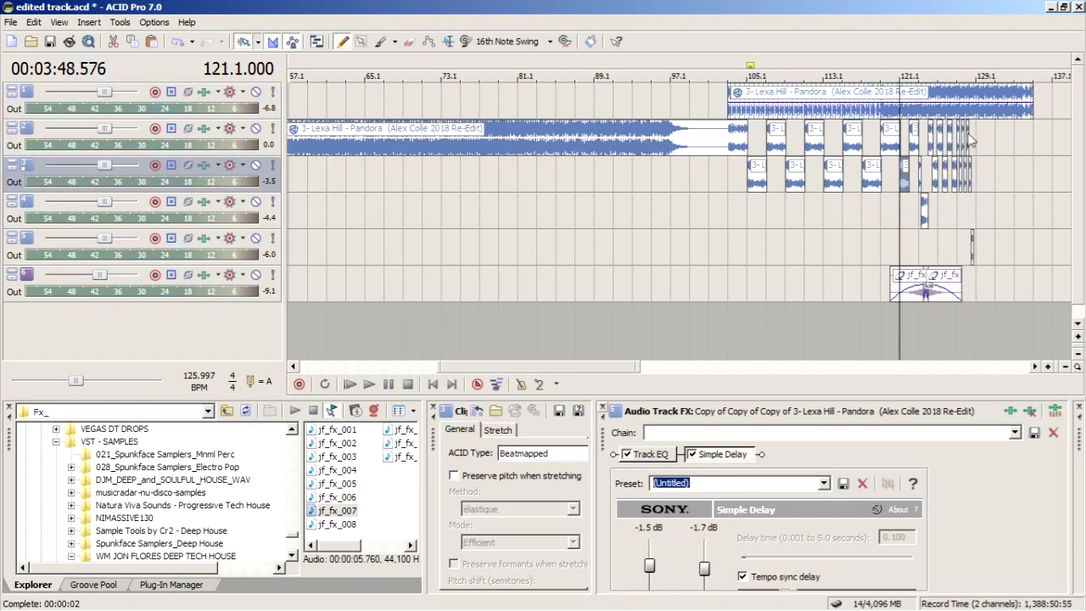
pyautogui.keyDown('shift'); pyautogui.click(968, 135); pyautogui.keyUp('shift')
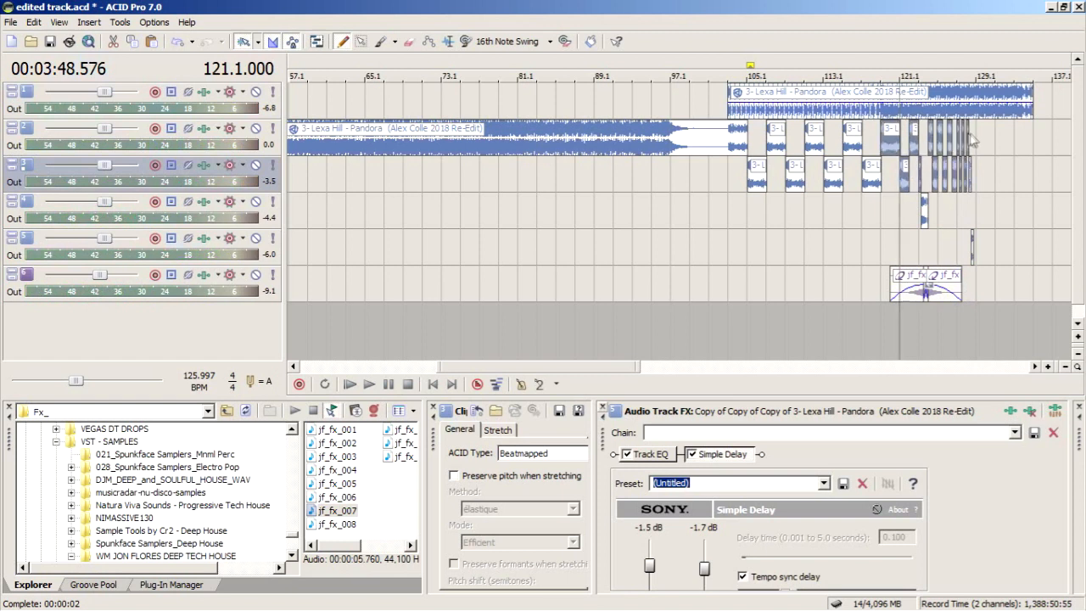
pyautogui.keyDown('shift'); pyautogui.click(1016, 147); pyautogui.keyUp('shift')
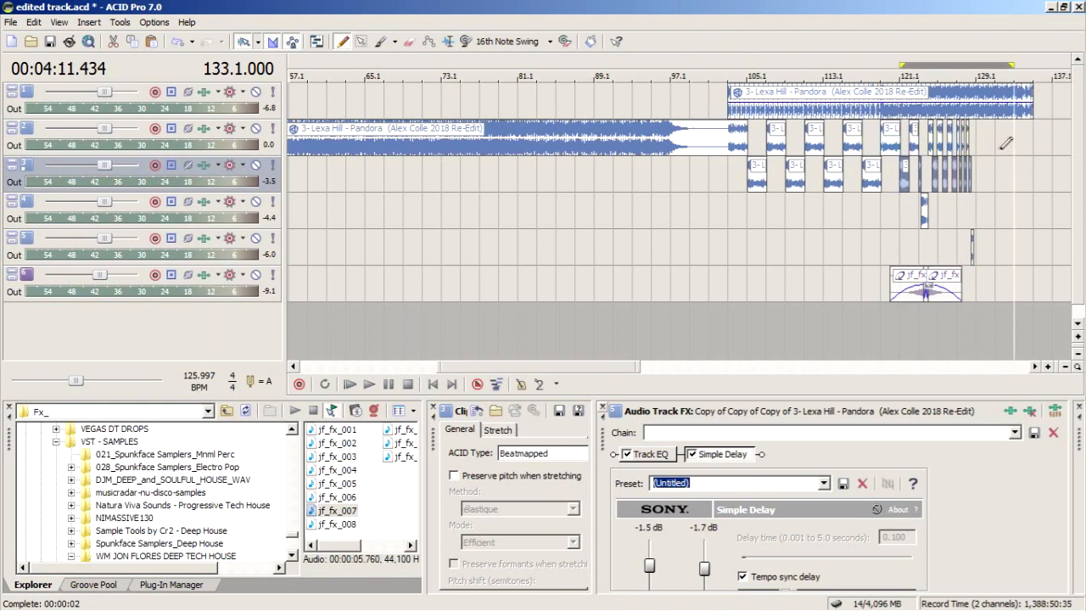
pyautogui.click(973, 256)
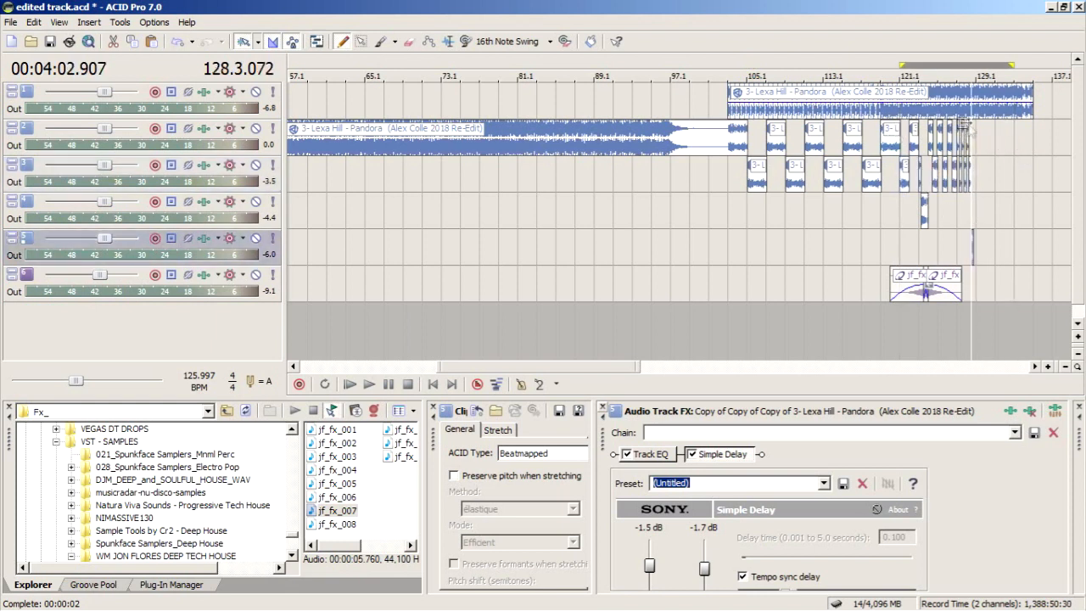
pyautogui.click(931, 134)
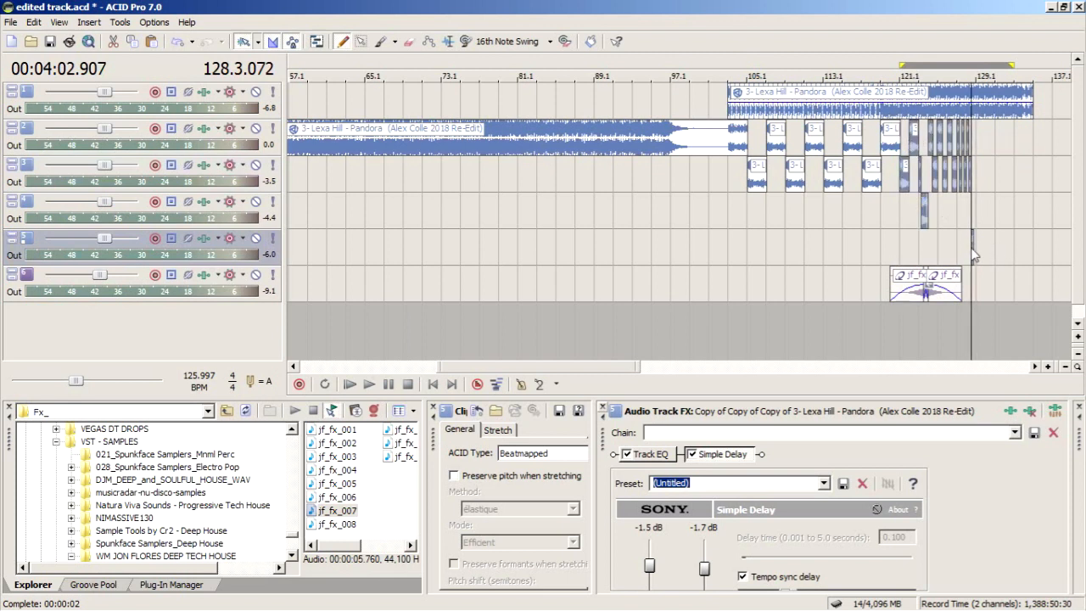
pyautogui.click(891, 68)
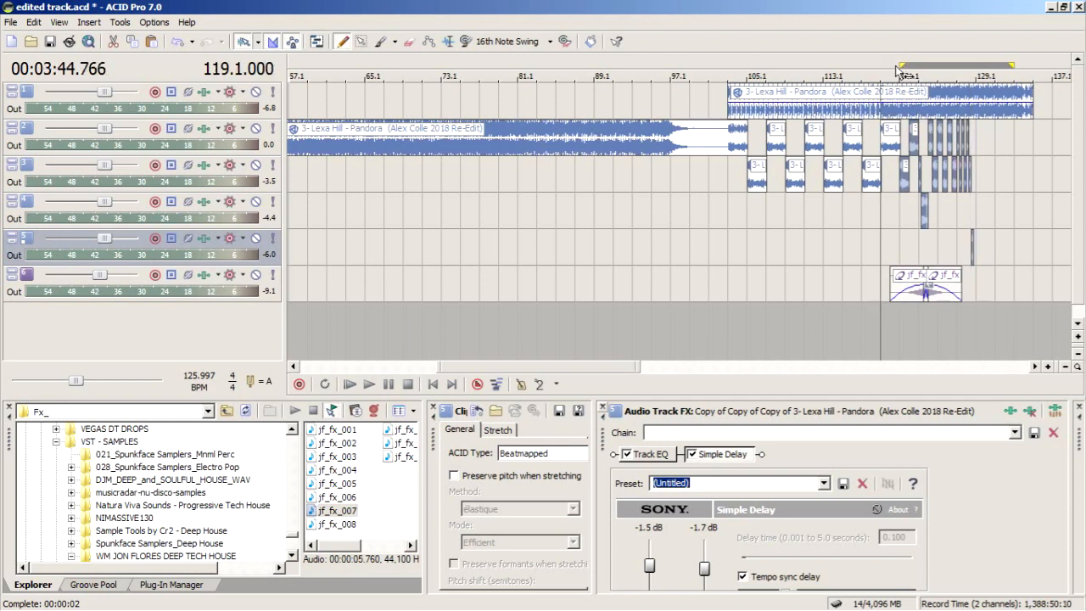
pyautogui.scroll(2, 898, 71)
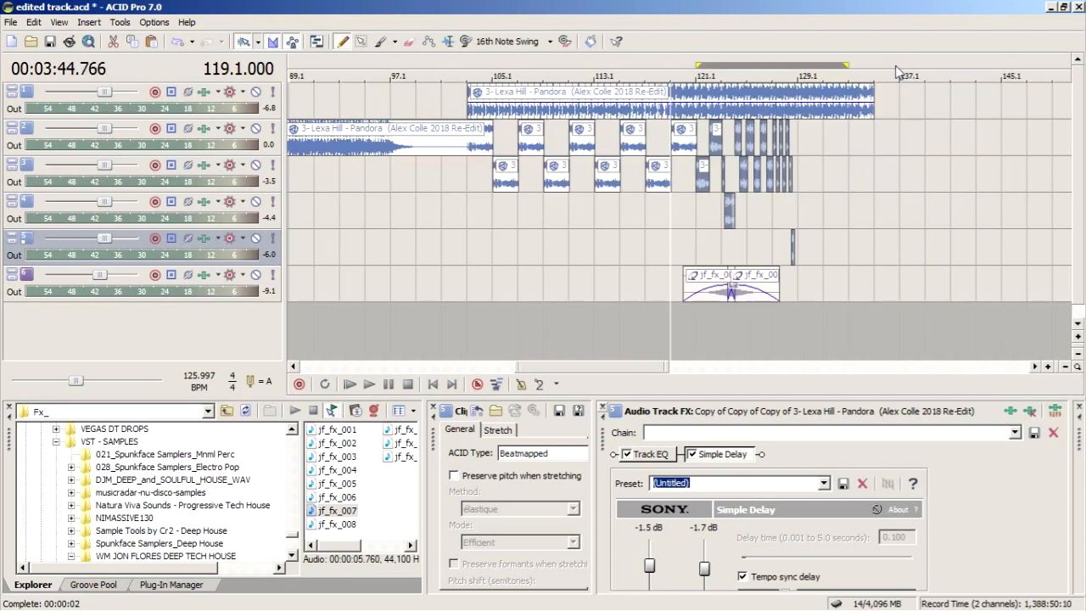
pyautogui.click(697, 69)
pyautogui.scroll(10, 750, 179)
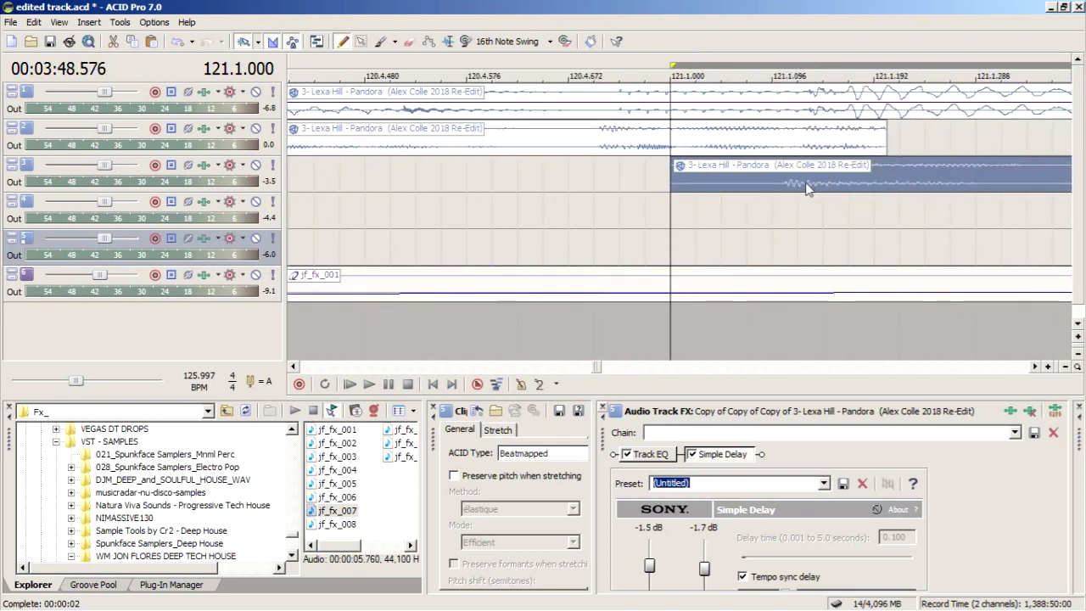
pyautogui.moveTo(807, 188); pyautogui.dragTo(821, 182)
pyautogui.press('space')
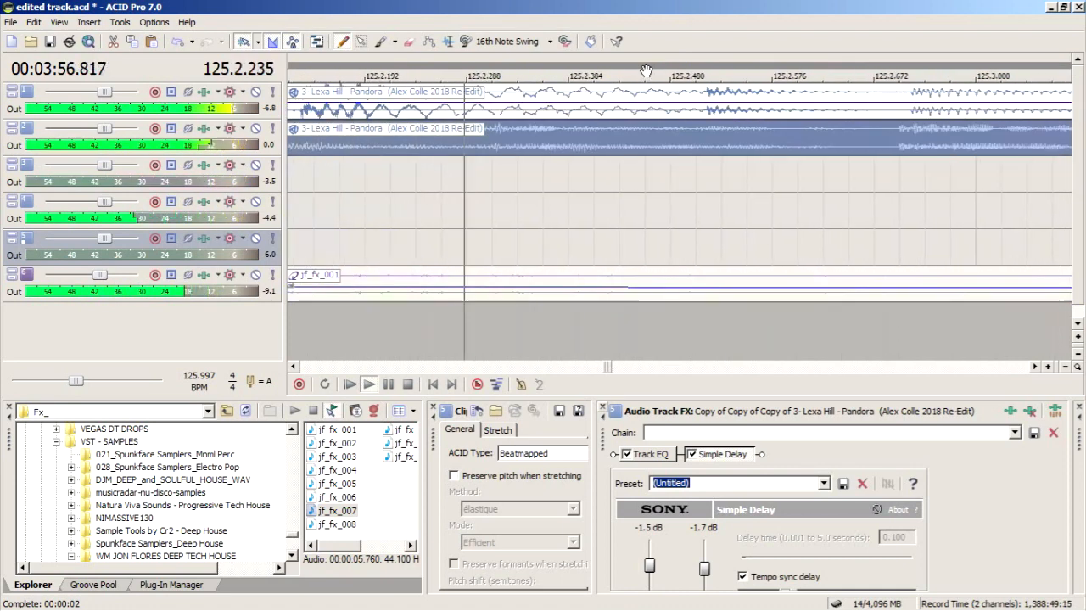
# - Stop playback and examine how the clip edges on tracks 2 and 3 line up with track 1's beats between measures 124 and 126
pyautogui.scroll(-5, 648, 75)
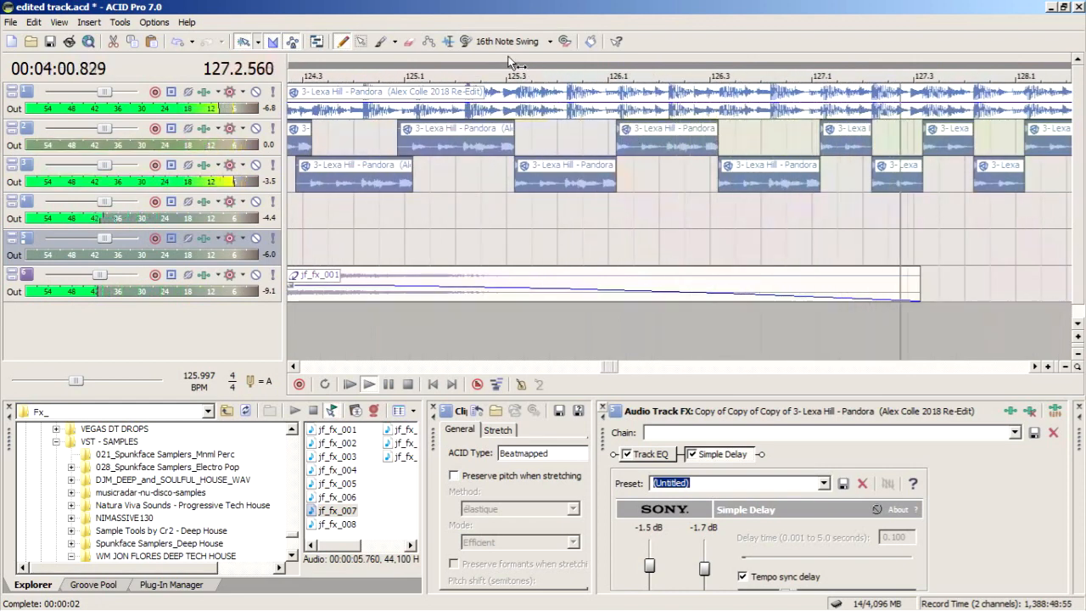
pyautogui.press('space')
pyautogui.scroll(7, 533, 58)
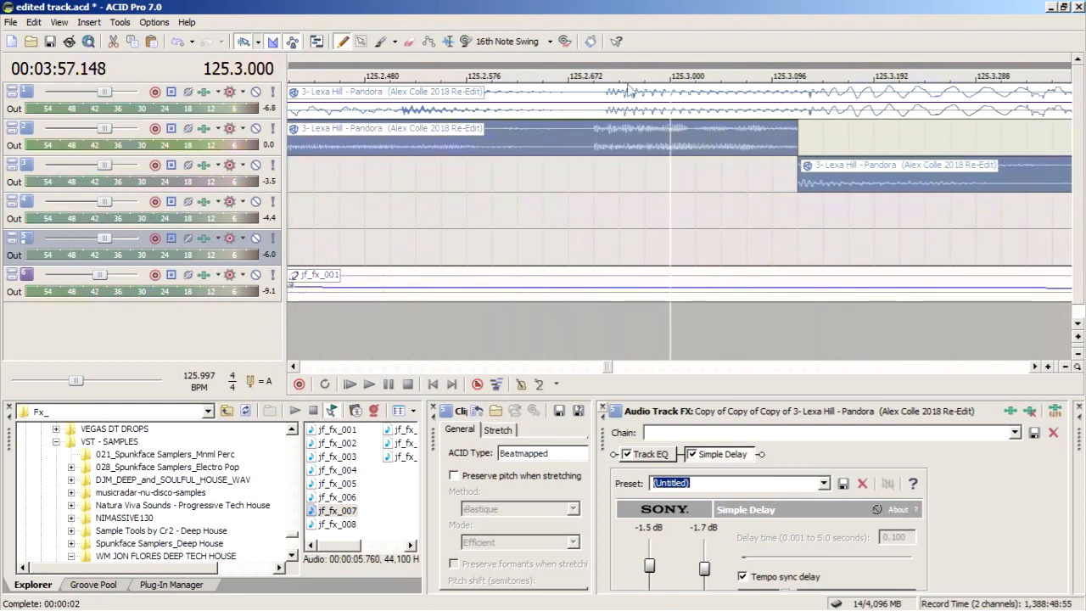
pyautogui.scroll(2, 579, 102)
pyautogui.scroll(-4, 573, 75)
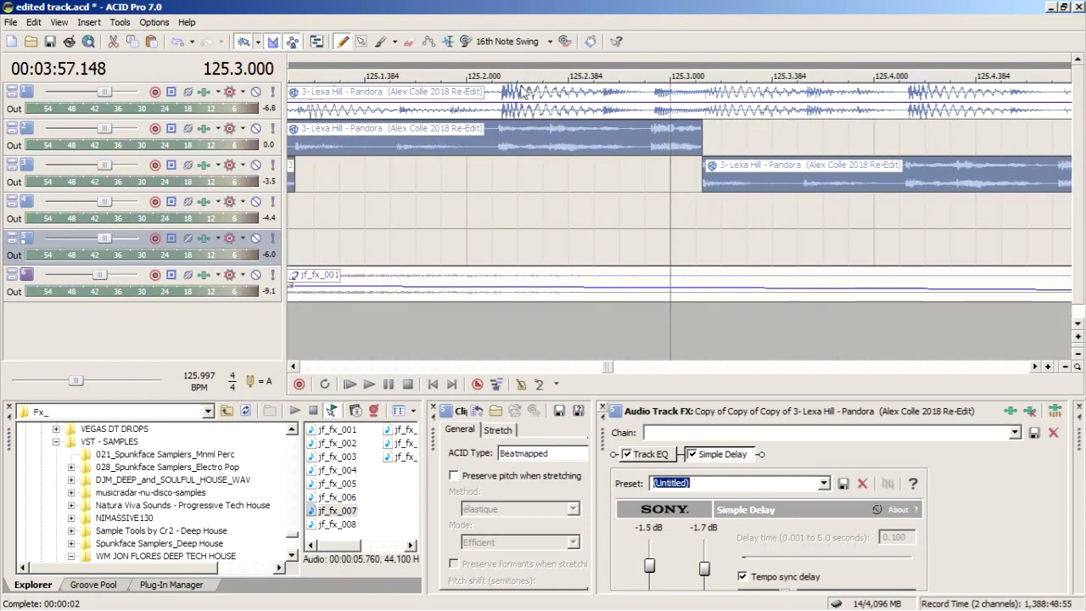
pyautogui.click(393, 57)
pyautogui.scroll(4, 392, 58)
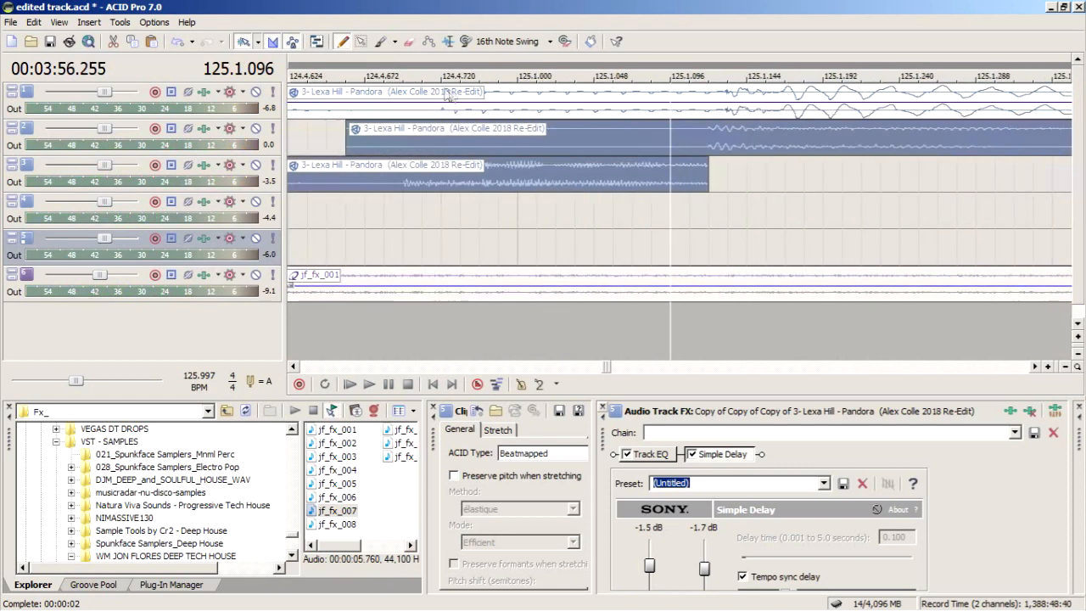
pyautogui.scroll(-4, 543, 116)
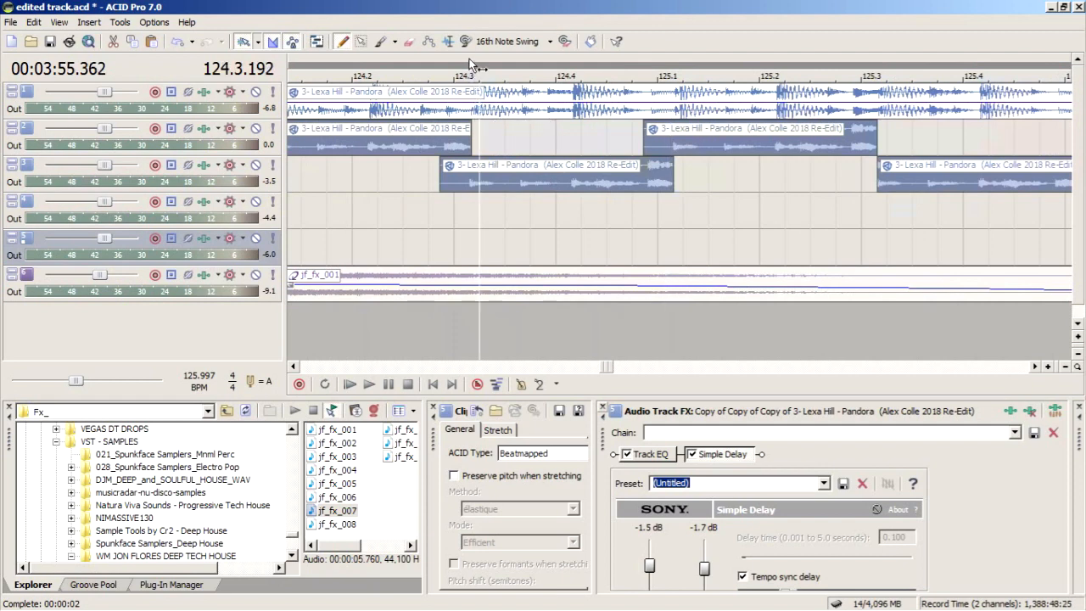
pyautogui.scroll(4, 474, 62)
pyautogui.scroll(-4, 478, 60)
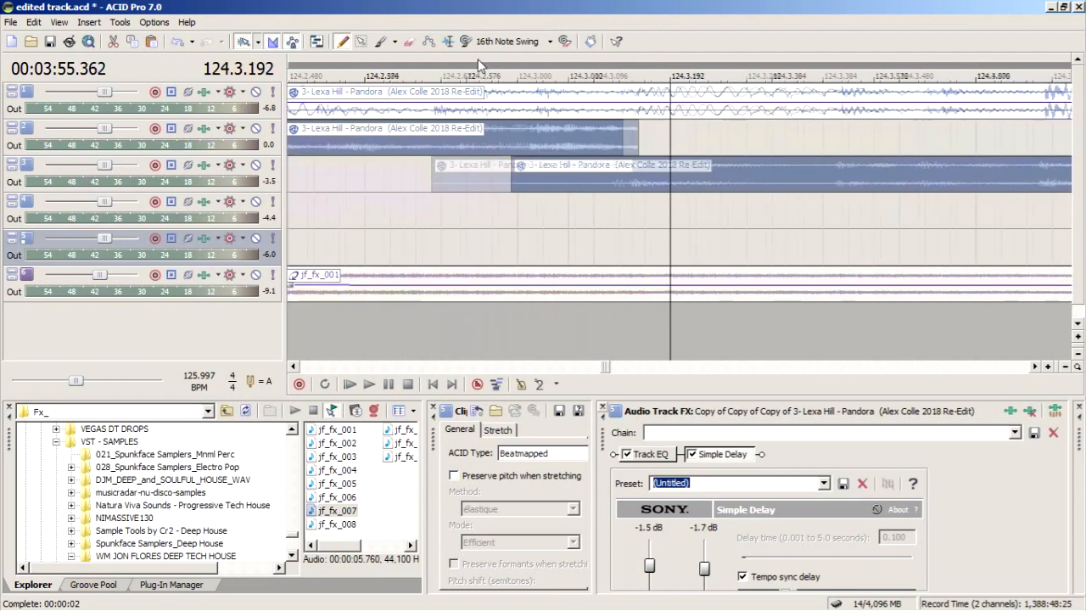
pyautogui.scroll(-4, 477, 60)
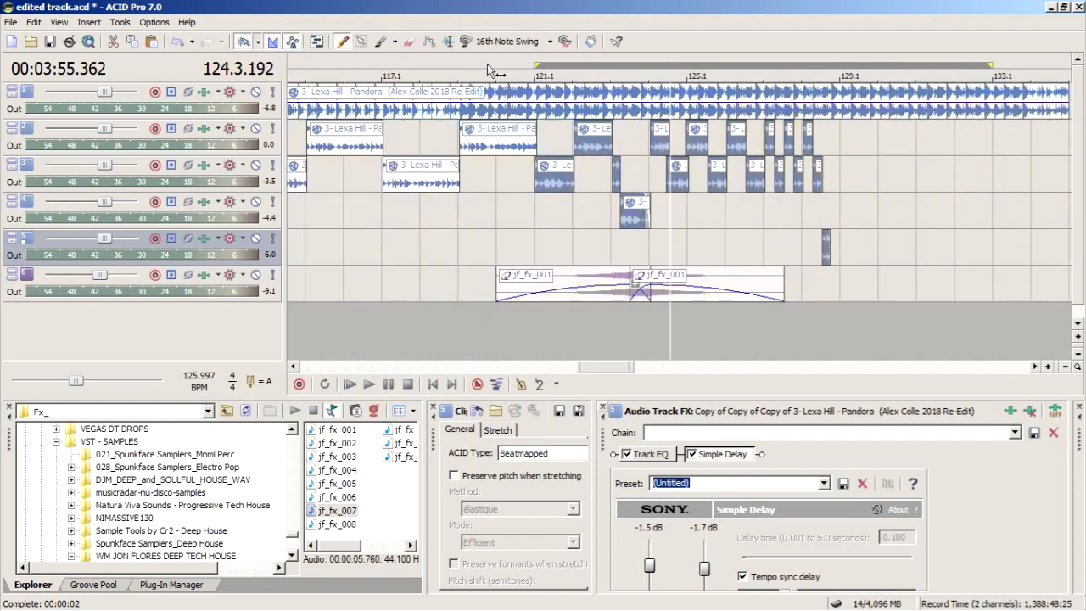
# - Examine how the clip edges on tracks 2 to 4 line up with track 1's beats at 124.1, 123.1 and 123.2
pyautogui.click(655, 59)
pyautogui.scroll(8, 654, 59)
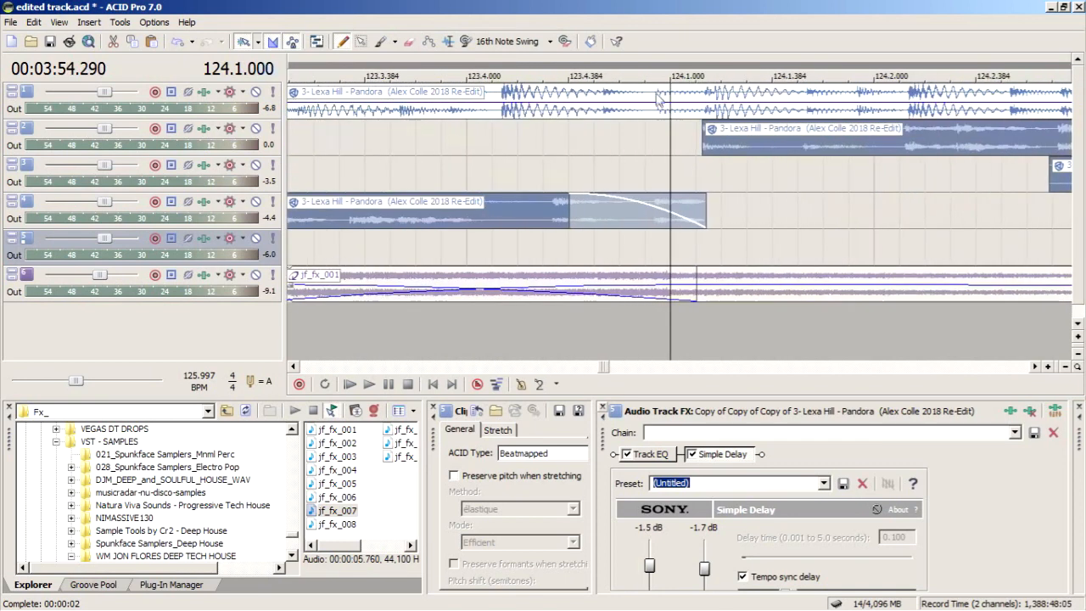
pyautogui.click(728, 60)
pyautogui.scroll(3, 729, 59)
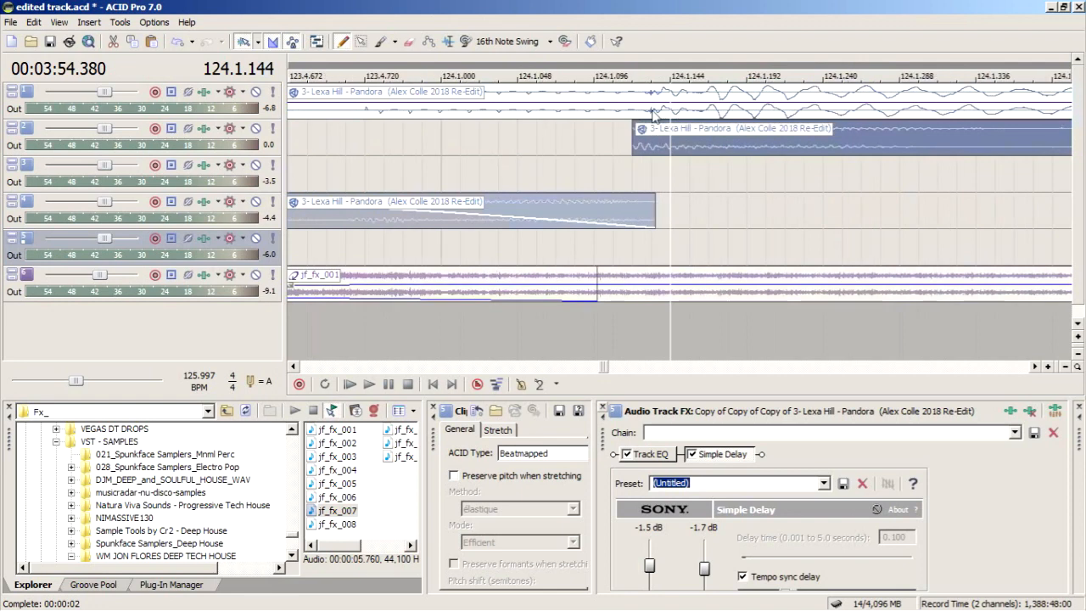
pyautogui.scroll(-10, 649, 167)
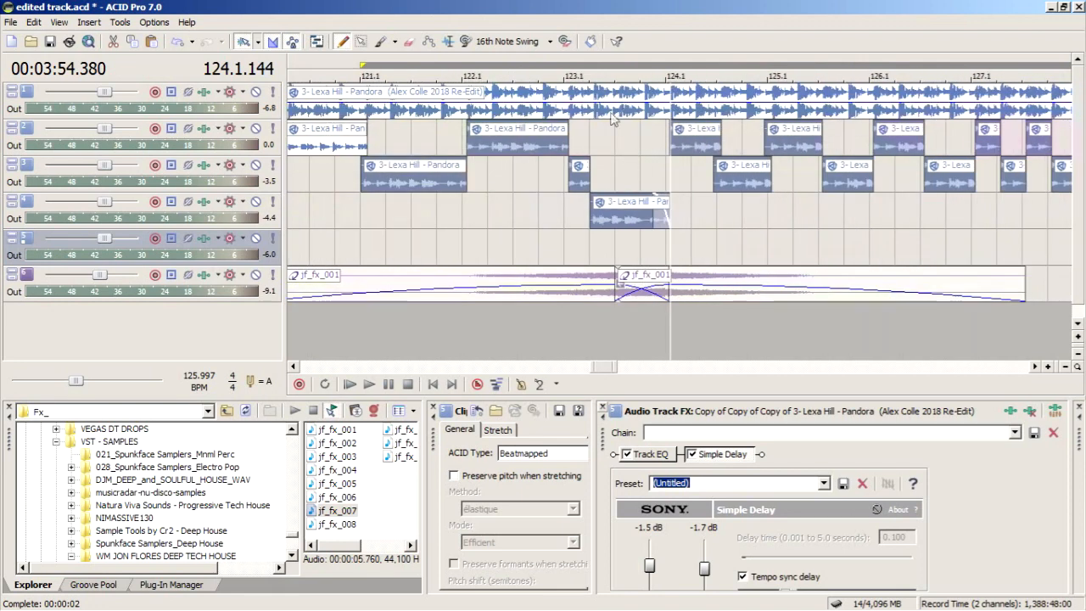
pyautogui.click(575, 65)
pyautogui.scroll(7, 575, 65)
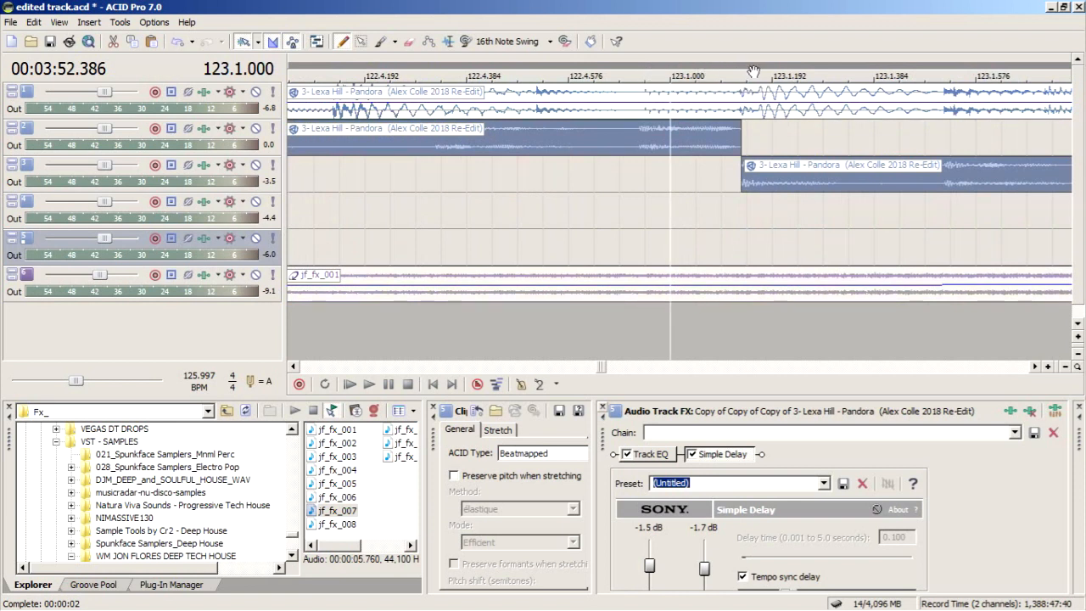
pyautogui.scroll(-3, 749, 74)
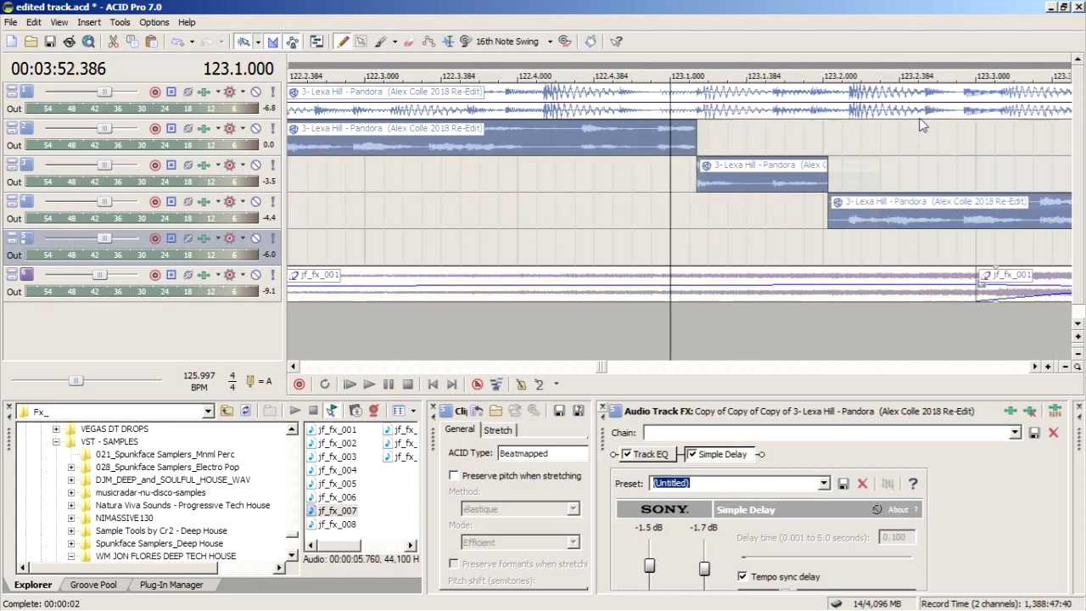
pyautogui.click(774, 66)
pyautogui.scroll(5, 773, 66)
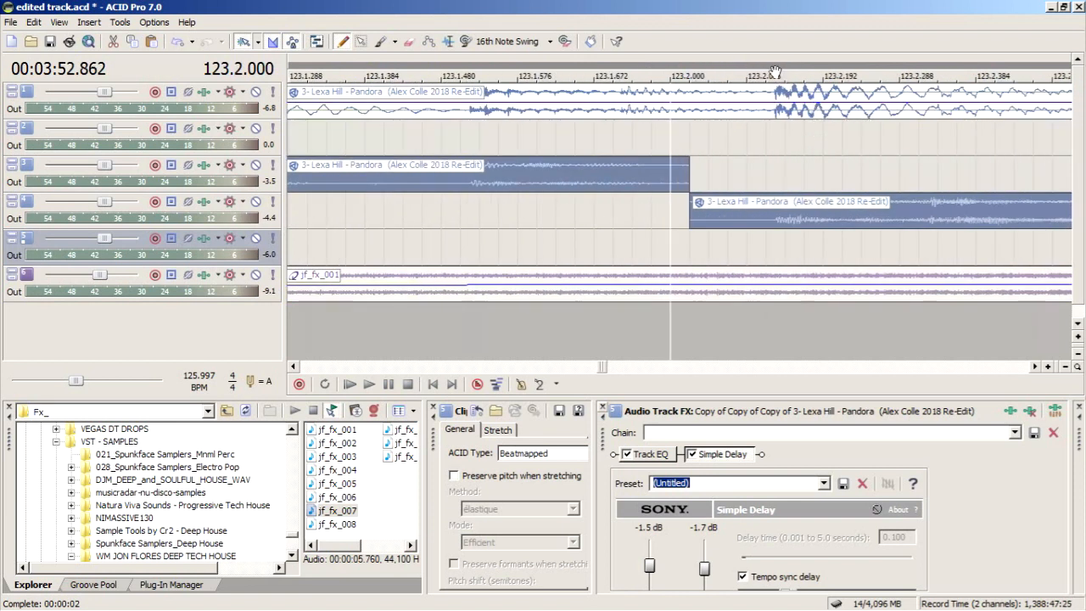
pyautogui.scroll(-4, 780, 60)
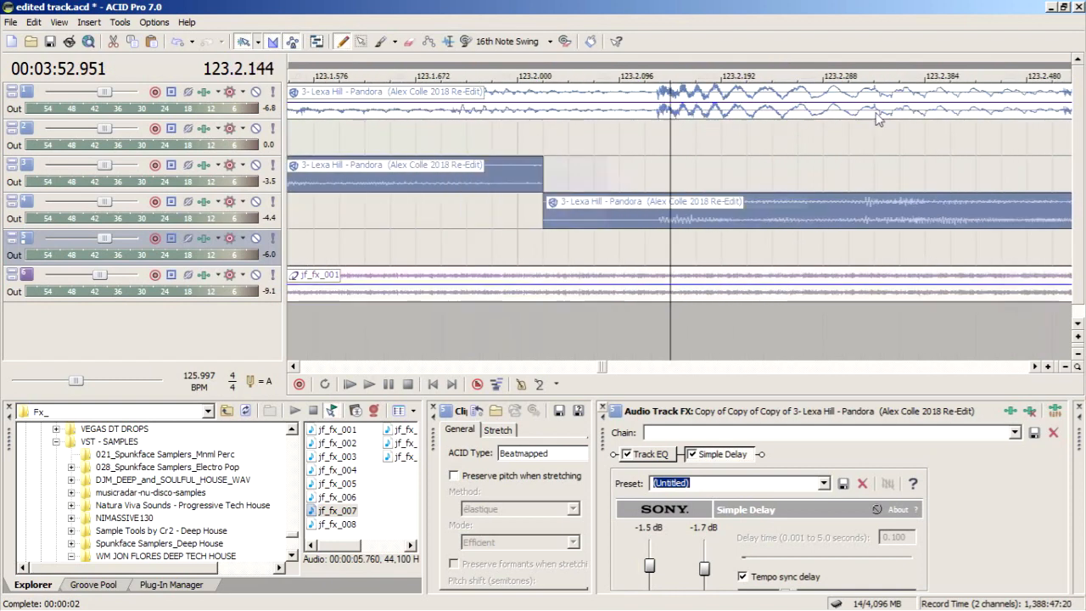
pyautogui.scroll(-2, 909, 79)
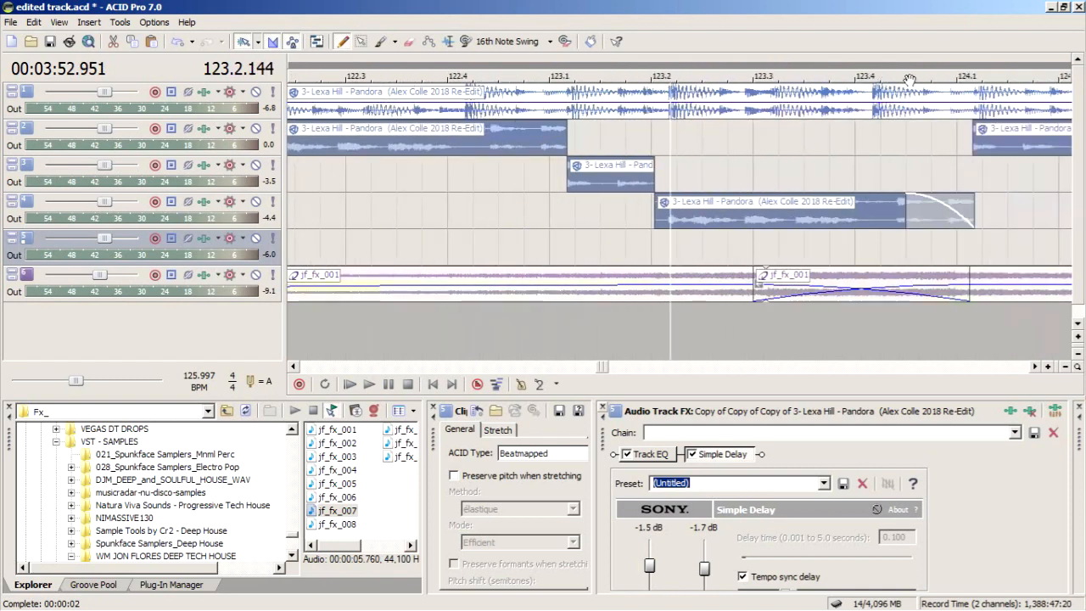
# - Select the clips from 124.1 onward on tracks 2, 3 and 5 and nudge them slightly later to match track 1's beat
pyautogui.click(983, 68)
pyautogui.scroll(5, 982, 68)
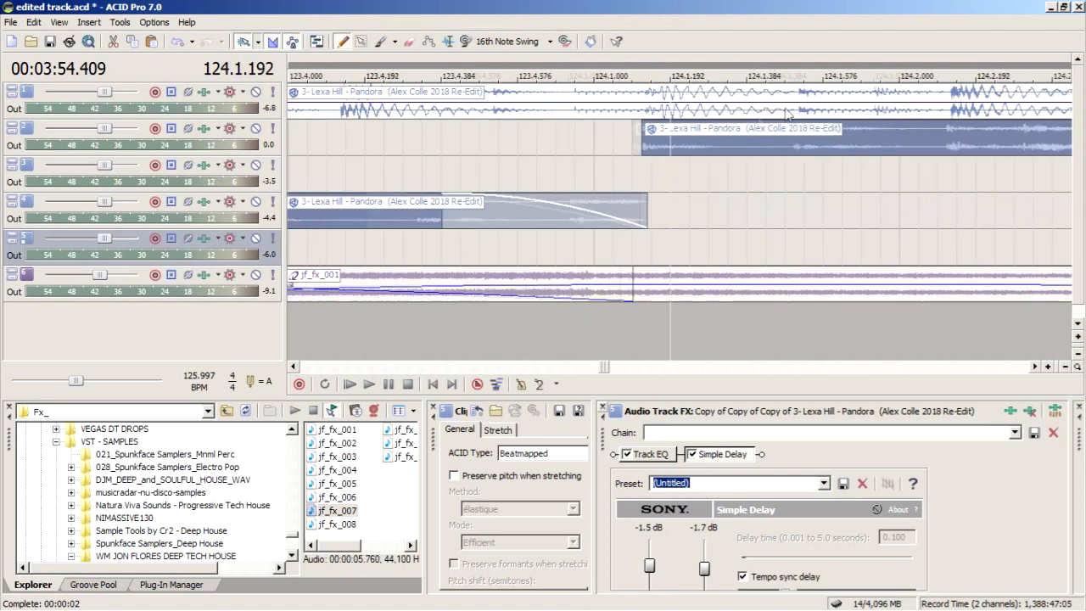
pyautogui.scroll(1, 582, 73)
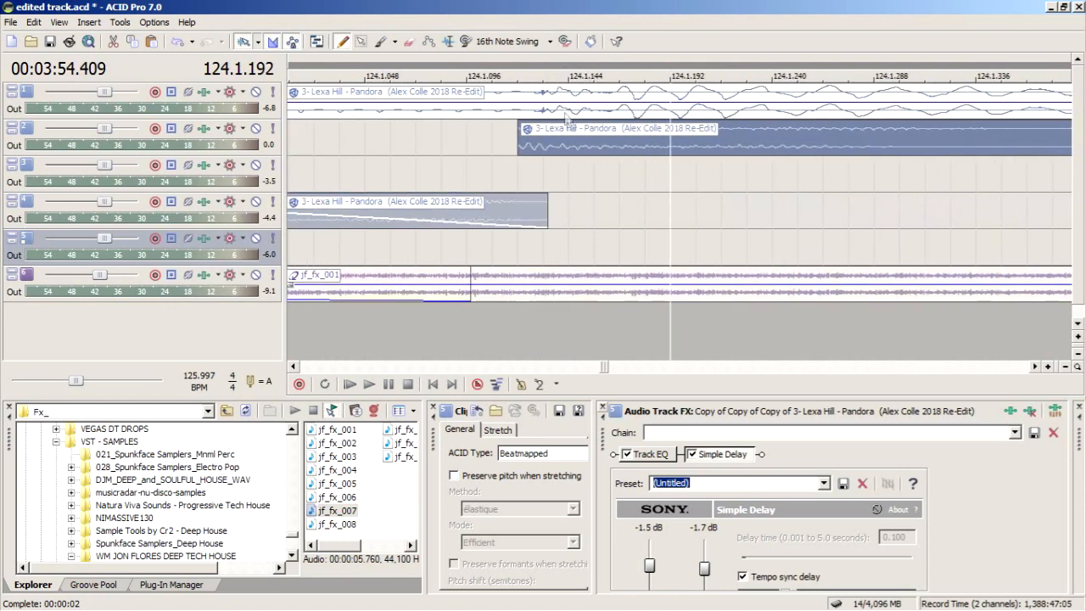
pyautogui.scroll(-4, 566, 118)
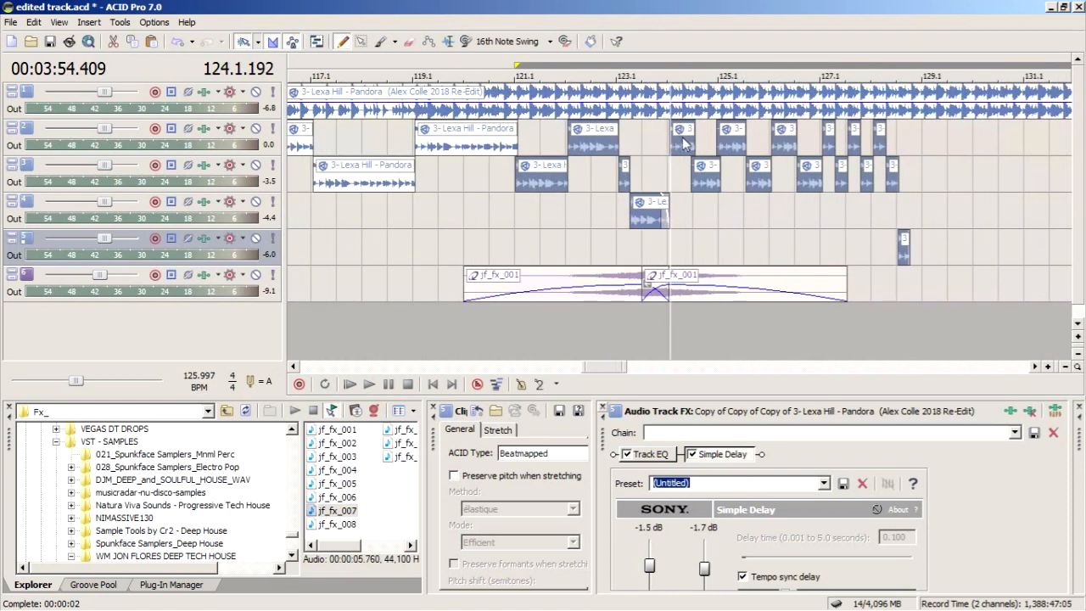
pyautogui.click(684, 143)
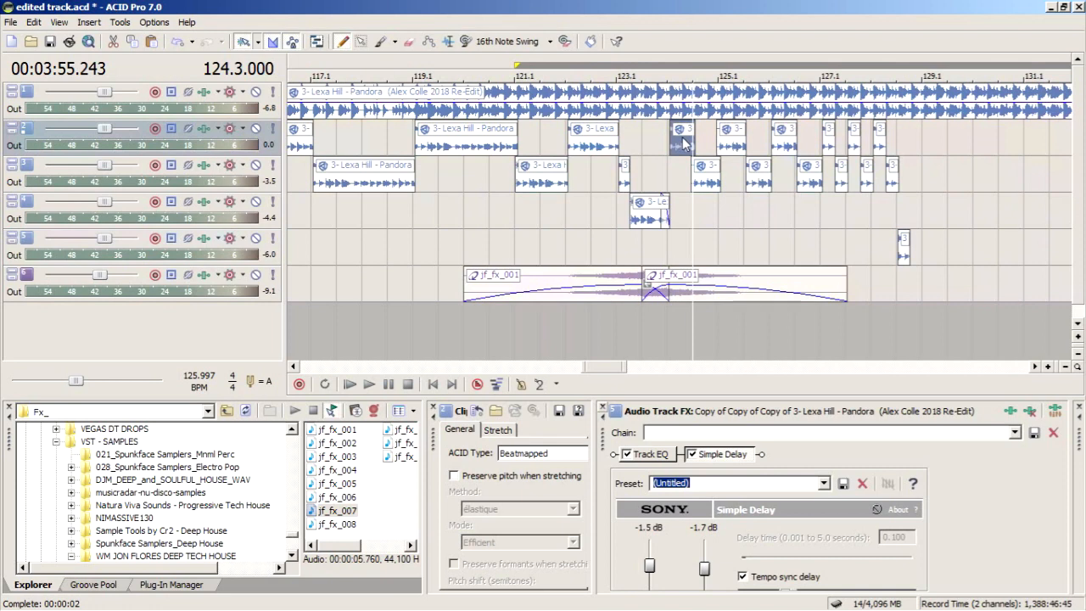
pyautogui.keyDown('shift'); pyautogui.click(904, 254); pyautogui.keyUp('shift')
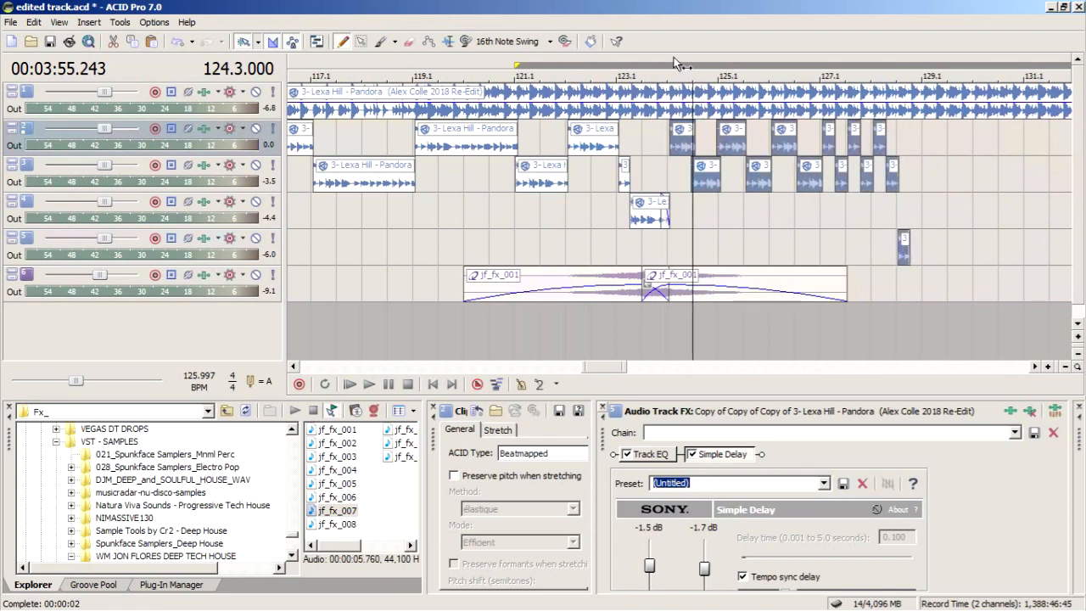
pyautogui.click(676, 64)
pyautogui.scroll(5, 827, 149)
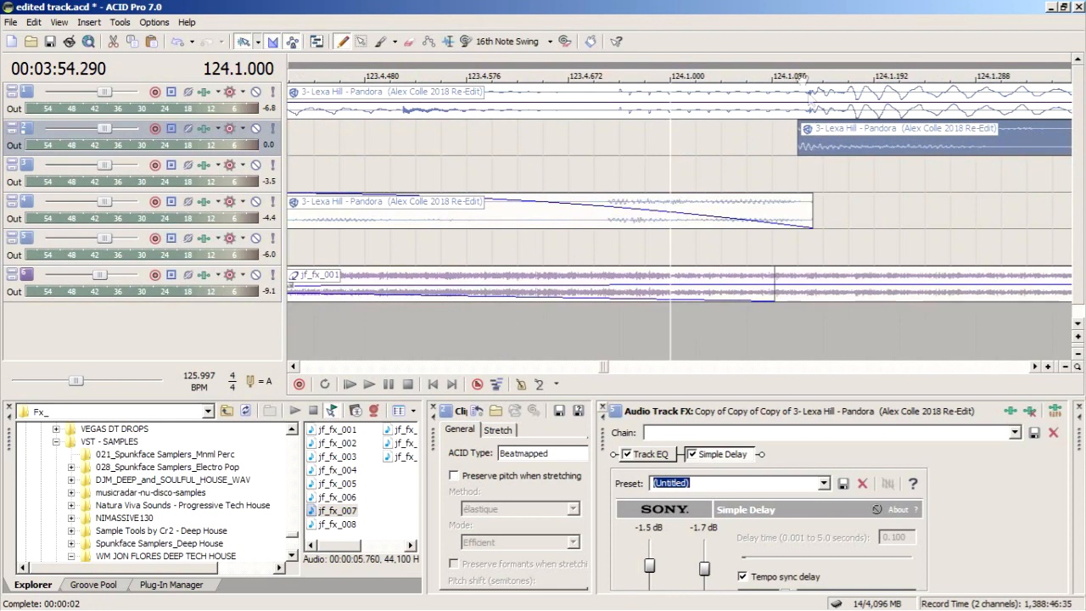
pyautogui.click(807, 61)
pyautogui.scroll(5, 829, 144)
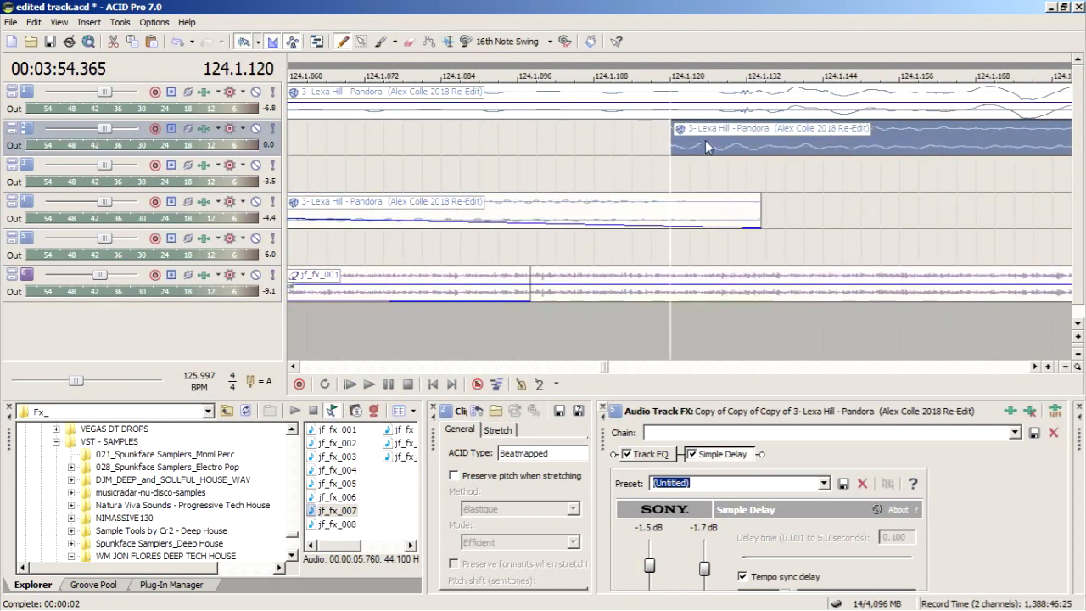
pyautogui.moveTo(704, 141); pyautogui.dragTo(760, 145)
pyautogui.scroll(-9, 851, 204)
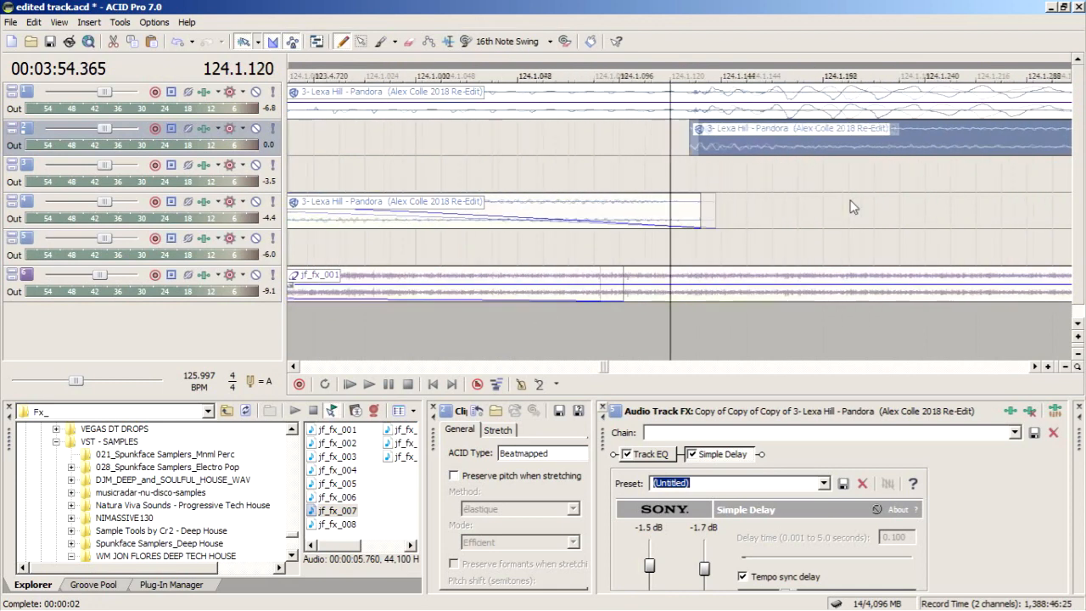
# - Examine how the clips on tracks 2 and 3 line up with track 1's beats between 124.3 and 125.3
pyautogui.click(775, 197)
pyautogui.scroll(5, 742, 242)
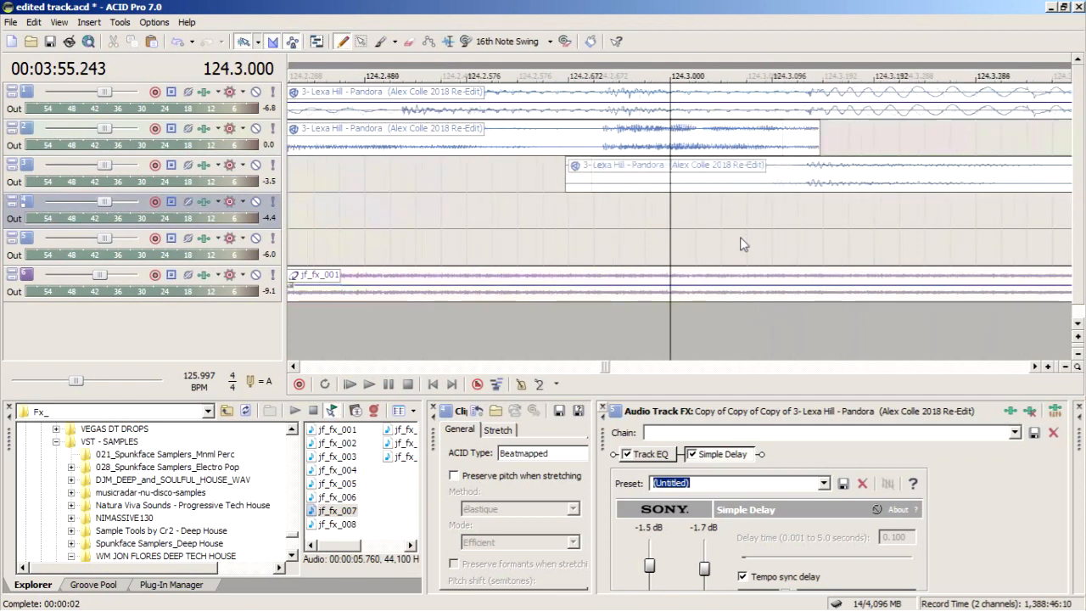
pyautogui.scroll(-3, 783, 211)
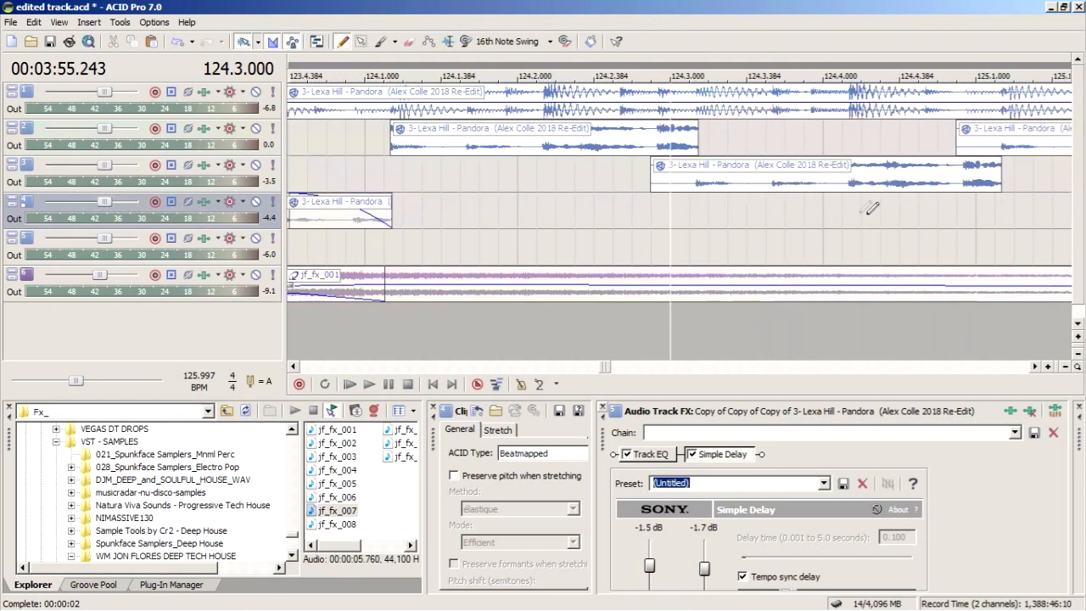
pyautogui.scroll(2, 855, 204)
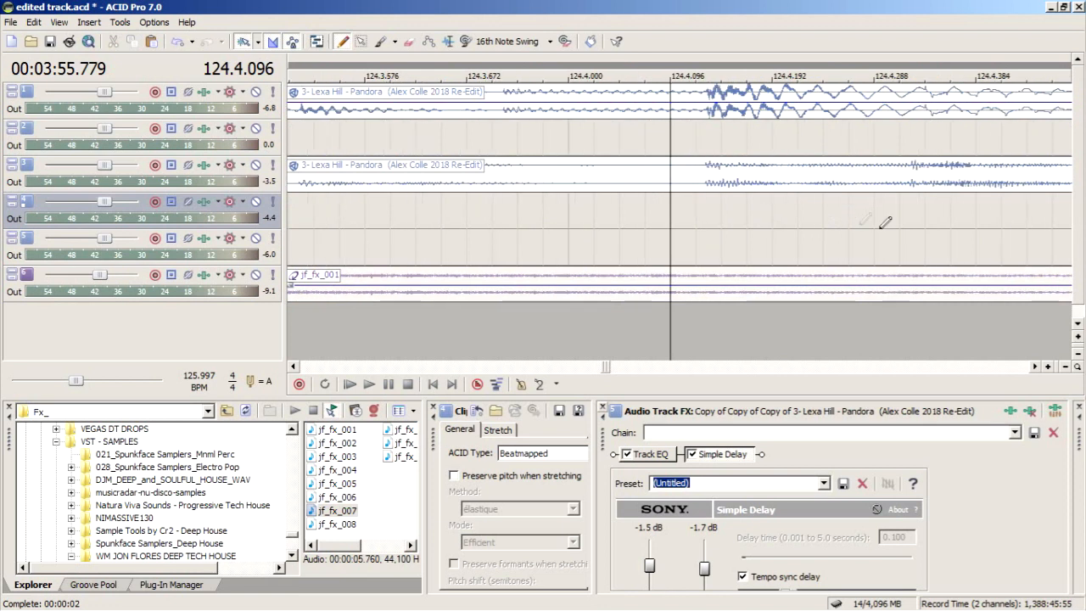
pyautogui.click(893, 204)
pyautogui.scroll(2, 883, 208)
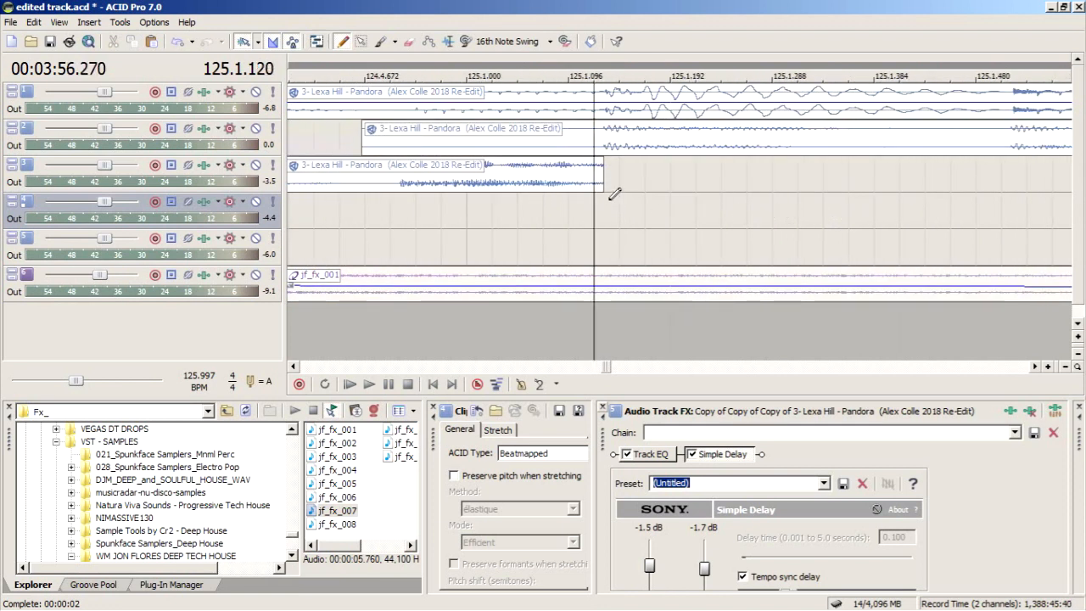
pyautogui.scroll(-3, 844, 235)
pyautogui.click(876, 209)
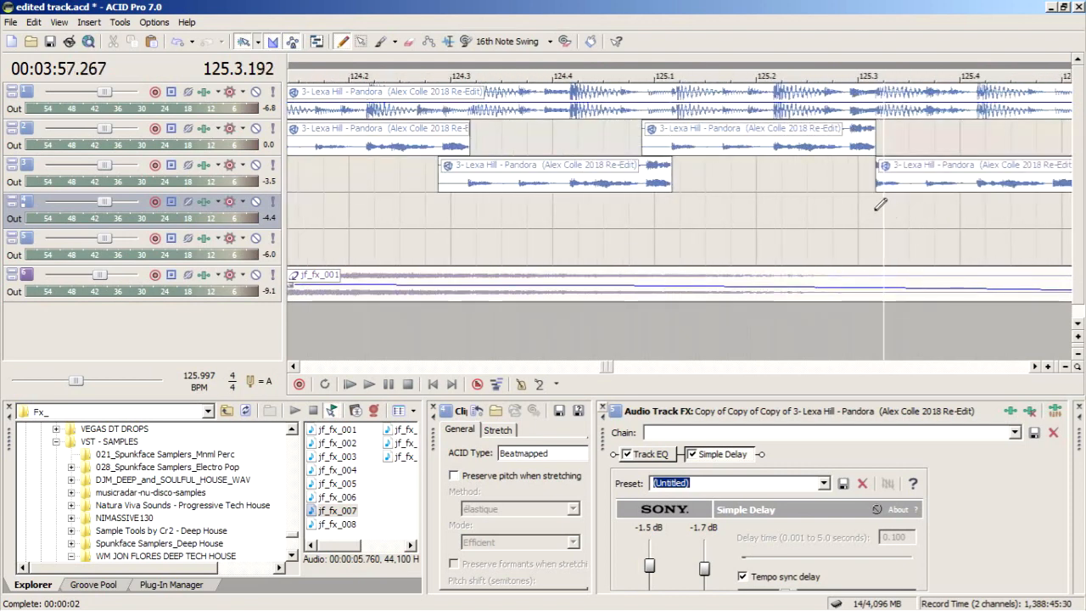
pyautogui.scroll(3, 874, 211)
pyautogui.scroll(1, 689, 224)
pyautogui.scroll(-3, 577, 198)
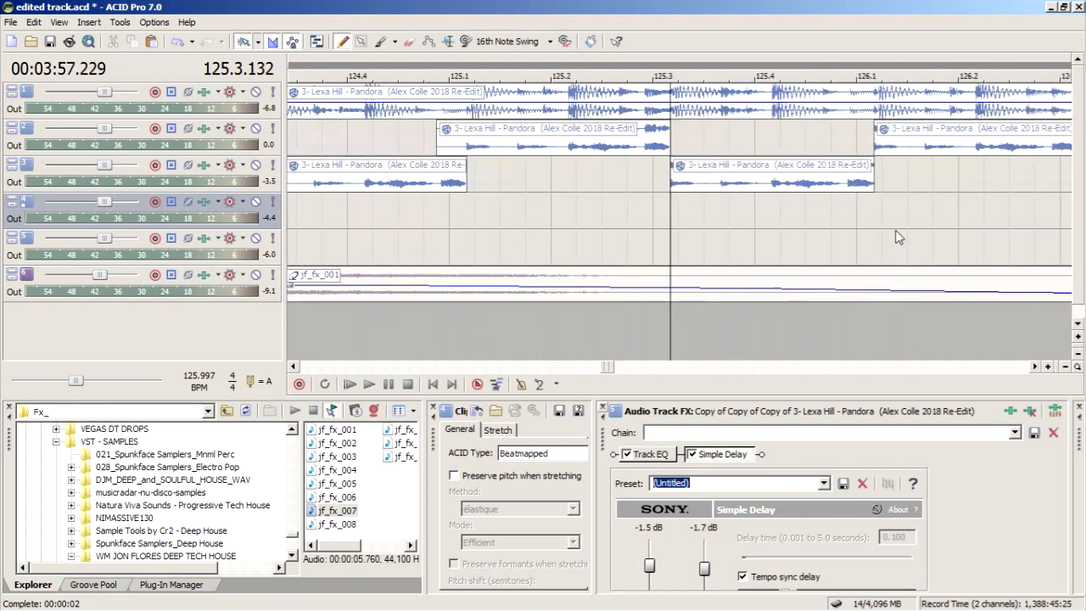
# - Examine the clip edges on tracks 2 and 3 against track 1's beats from 126.1 to 127.4
pyautogui.click(830, 200)
pyautogui.scroll(4, 828, 200)
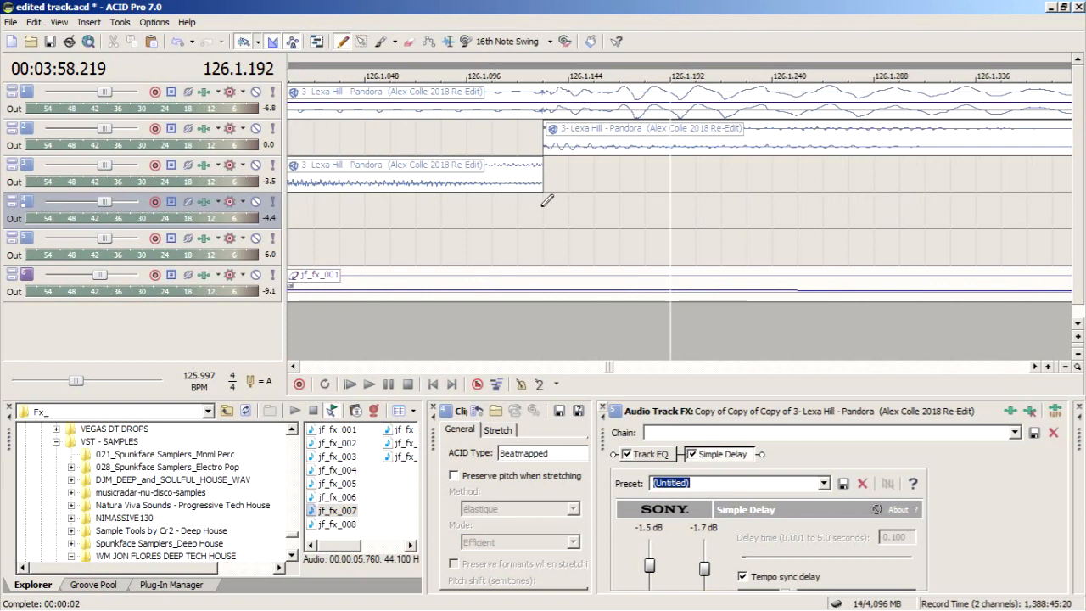
pyautogui.scroll(-4, 813, 286)
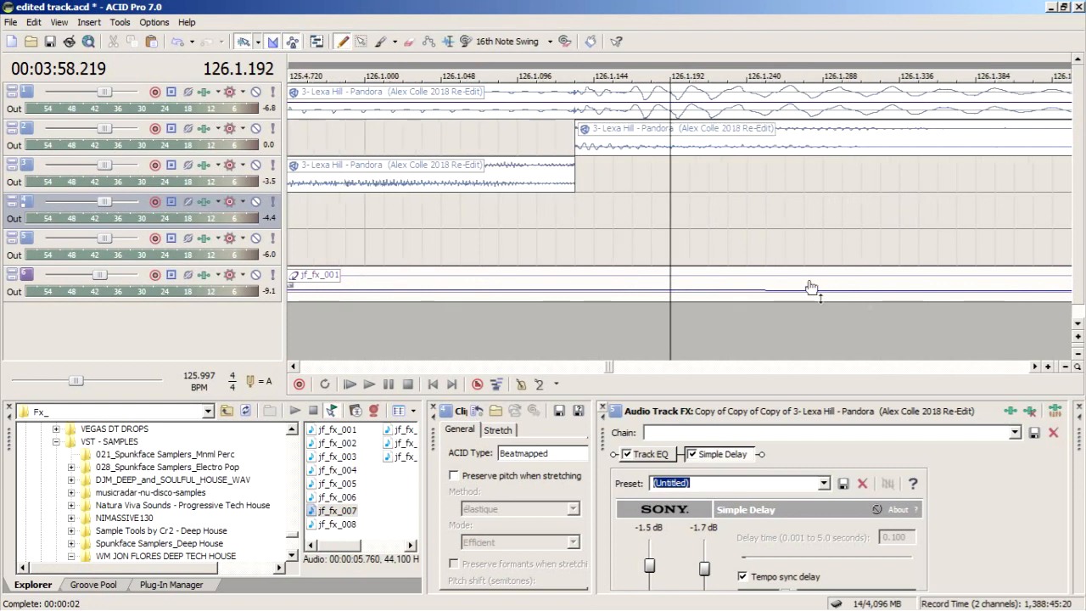
pyautogui.click(870, 200)
pyautogui.scroll(4, 866, 202)
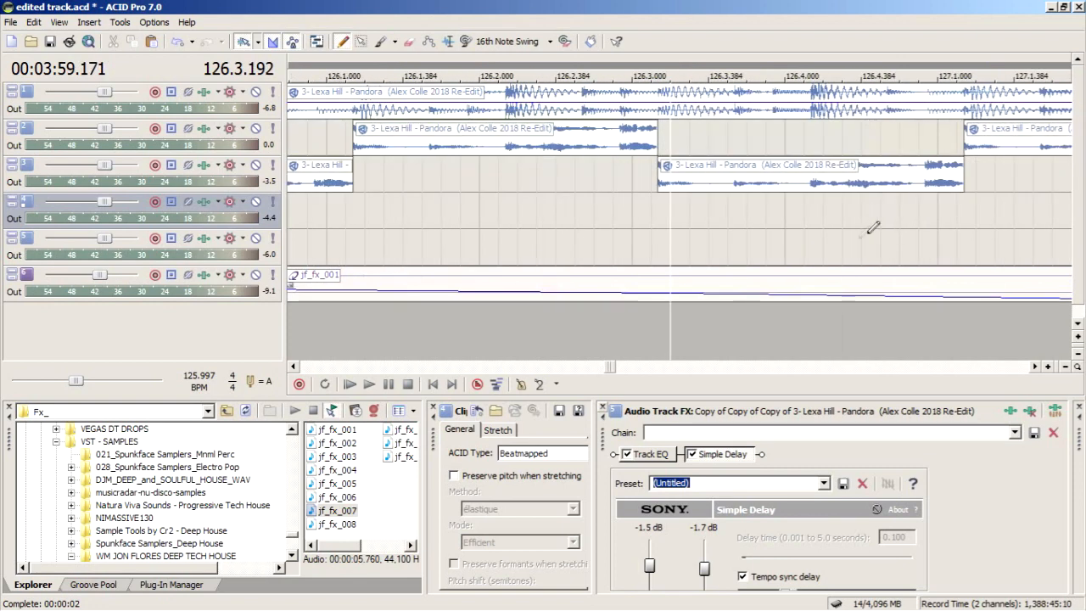
pyautogui.click(586, 200)
pyautogui.scroll(-4, 890, 219)
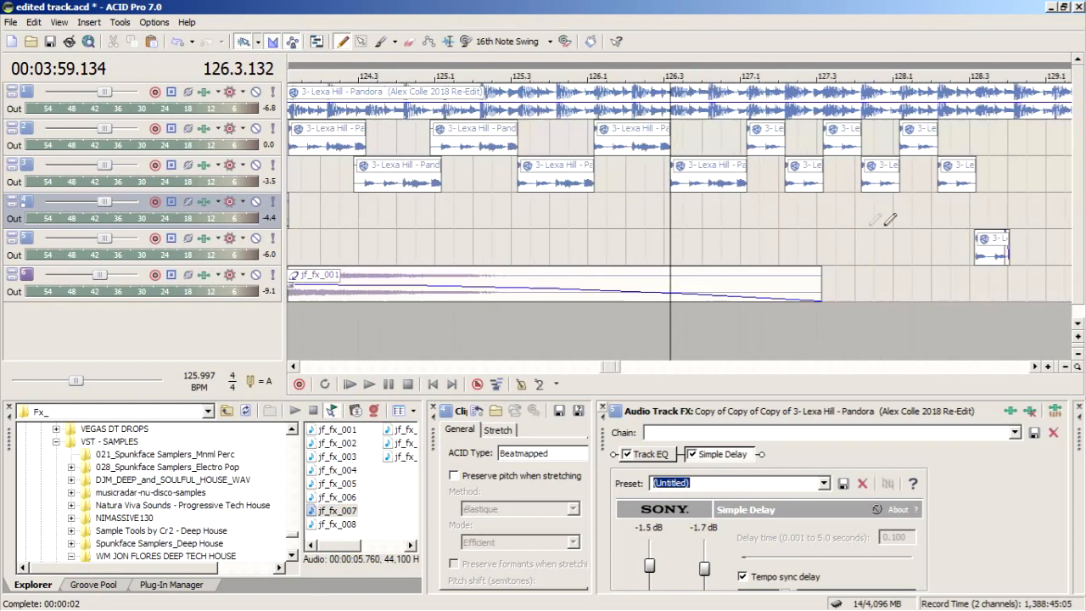
pyautogui.click(768, 208)
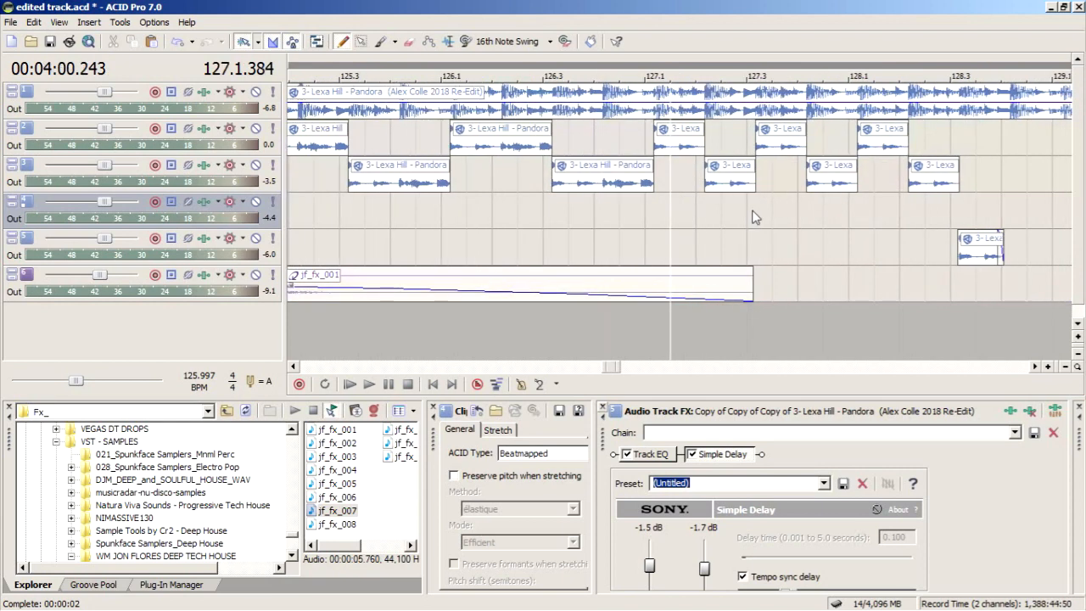
pyautogui.scroll(4, 832, 219)
pyautogui.scroll(-3, 779, 207)
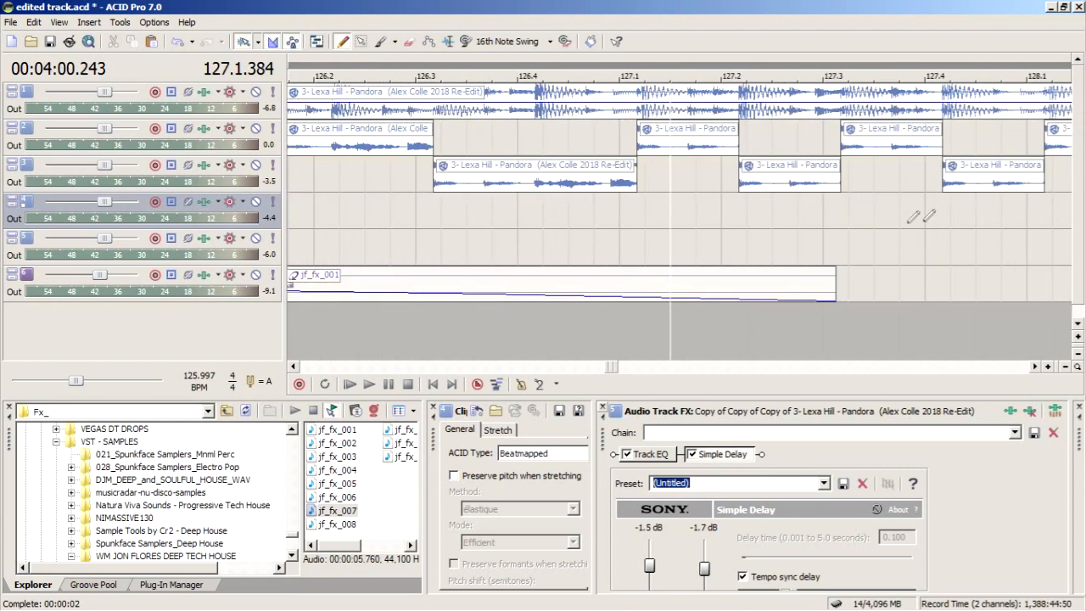
pyautogui.scroll(2, 853, 210)
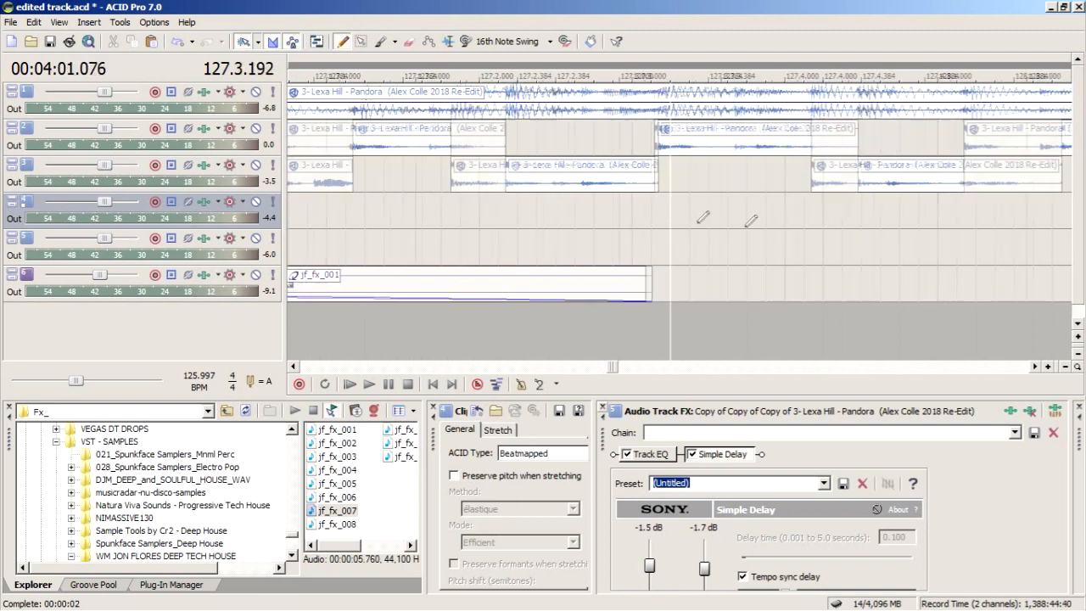
pyautogui.click(805, 214)
pyautogui.scroll(3, 807, 219)
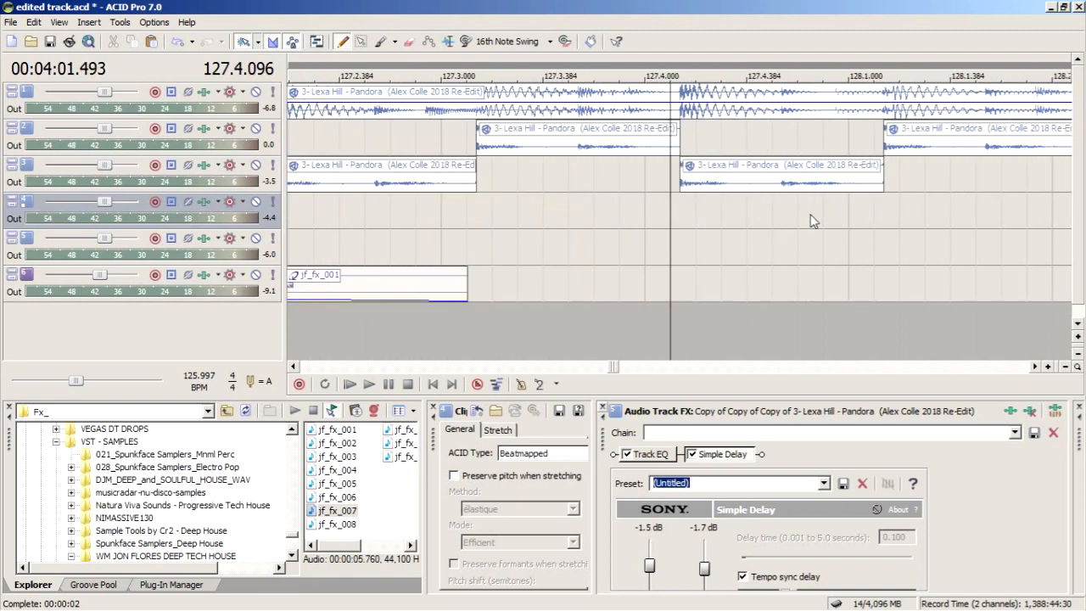
# - Nudge the track 3 clip at 127.4 slightly earlier against track 1's beat
pyautogui.click(728, 214)
pyautogui.scroll(3, 733, 218)
pyautogui.moveTo(687, 179); pyautogui.dragTo(602, 175)
pyautogui.scroll(-5, 820, 226)
pyautogui.scroll(-3, 742, 202)
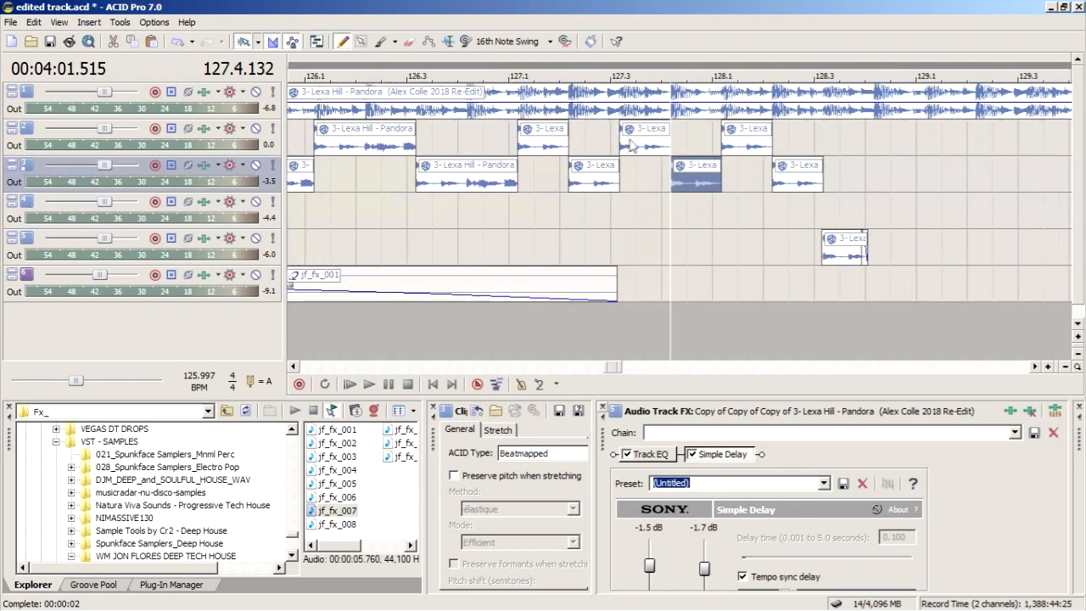
# - Select the clips from 127.3 onward on tracks 2, 3 and 5 and nudge them slightly earlier toward track 1's beat
pyautogui.click(635, 144)
pyautogui.keyDown('shift'); pyautogui.click(843, 256); pyautogui.keyUp('shift')
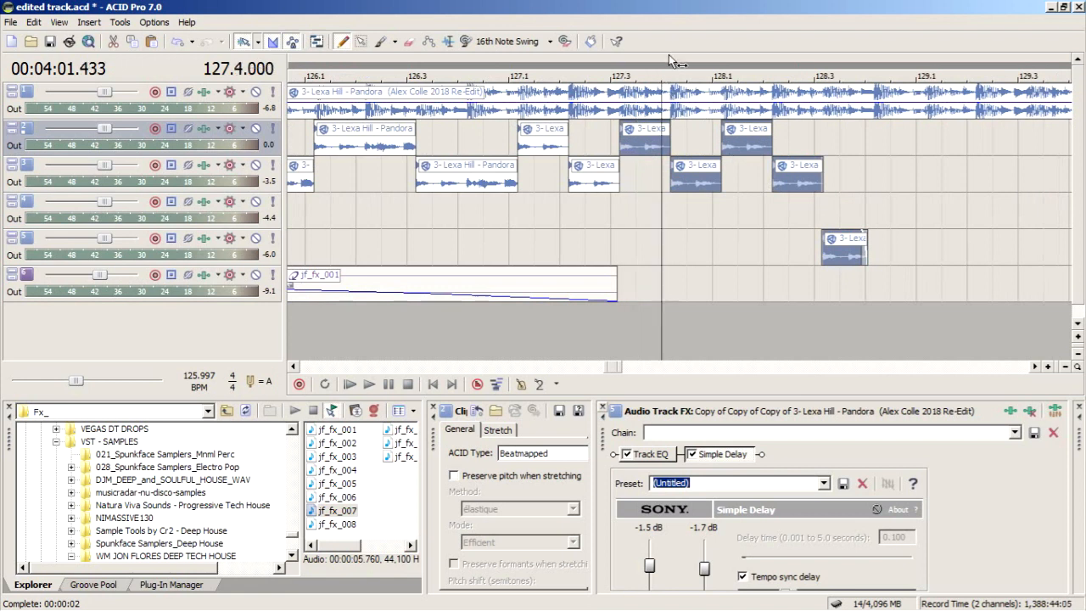
pyautogui.scroll(8, 830, 74)
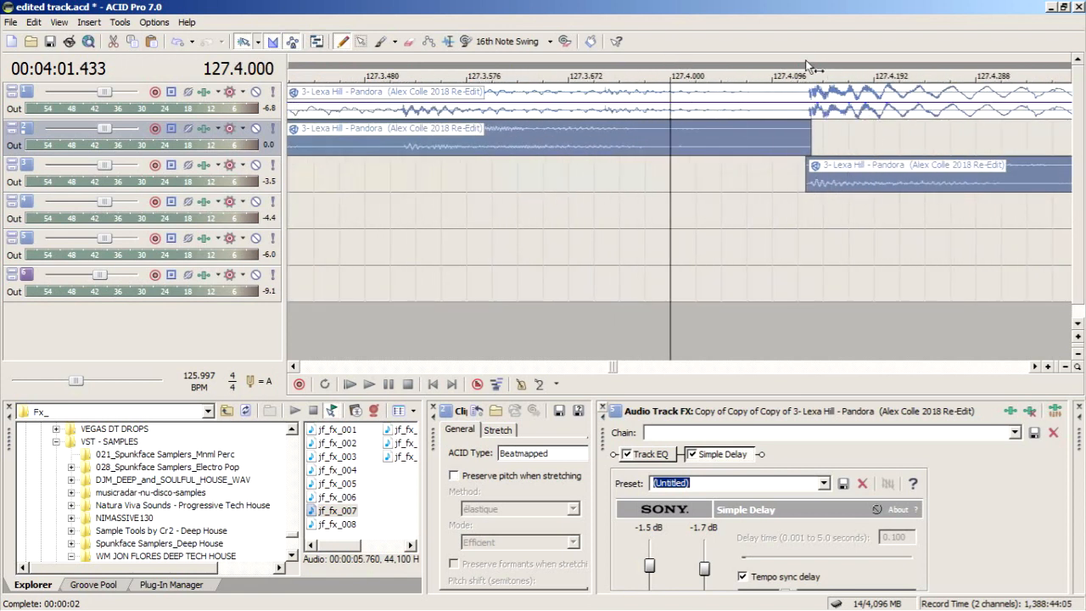
pyautogui.scroll(6, 805, 60)
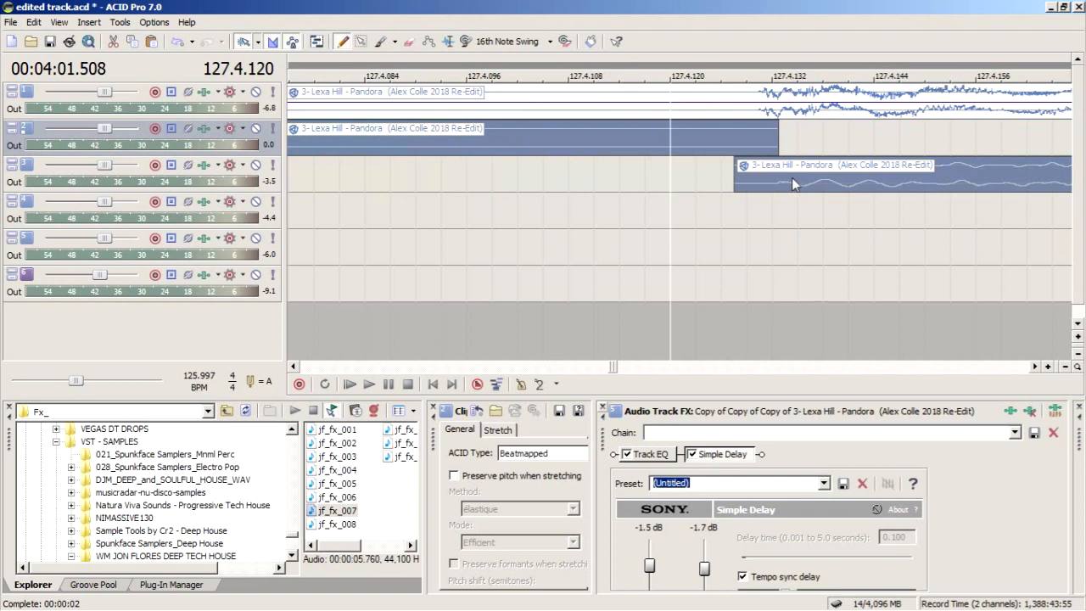
pyautogui.moveTo(792, 178); pyautogui.dragTo(783, 177)
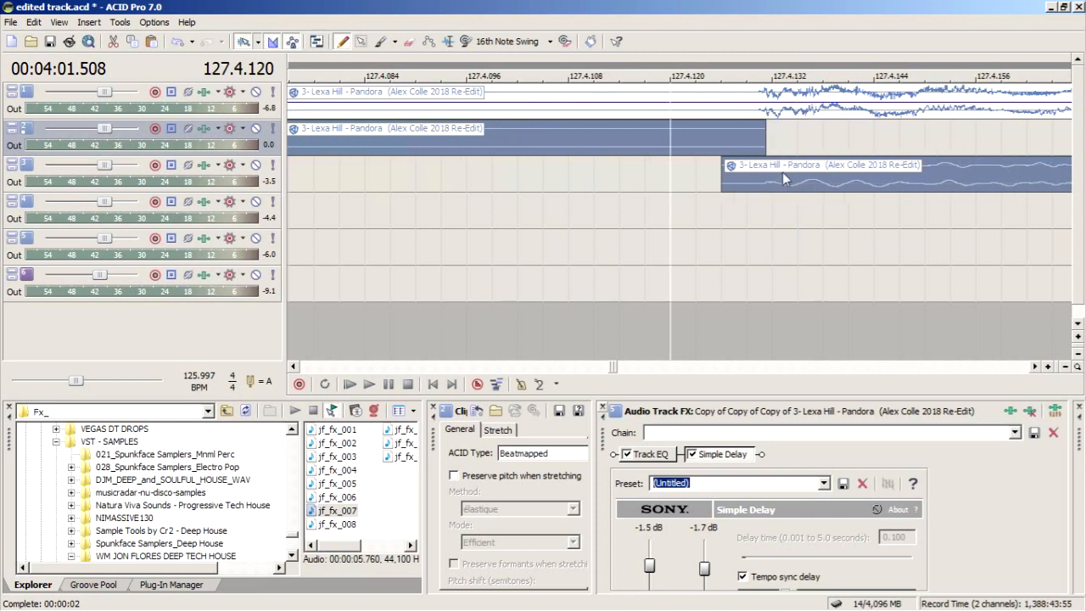
# - Examine how the clip edges on tracks 2 and 3 line up with track 1's beats from 127.4 to 128.2
pyautogui.scroll(-9, 782, 172)
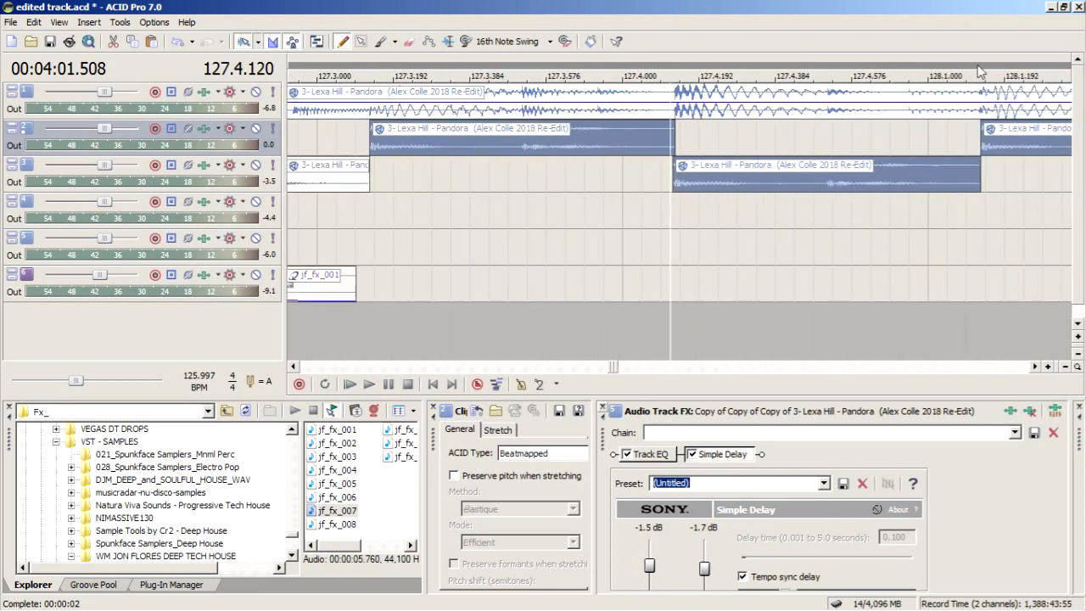
pyautogui.scroll(-2, 981, 71)
pyautogui.click(868, 129)
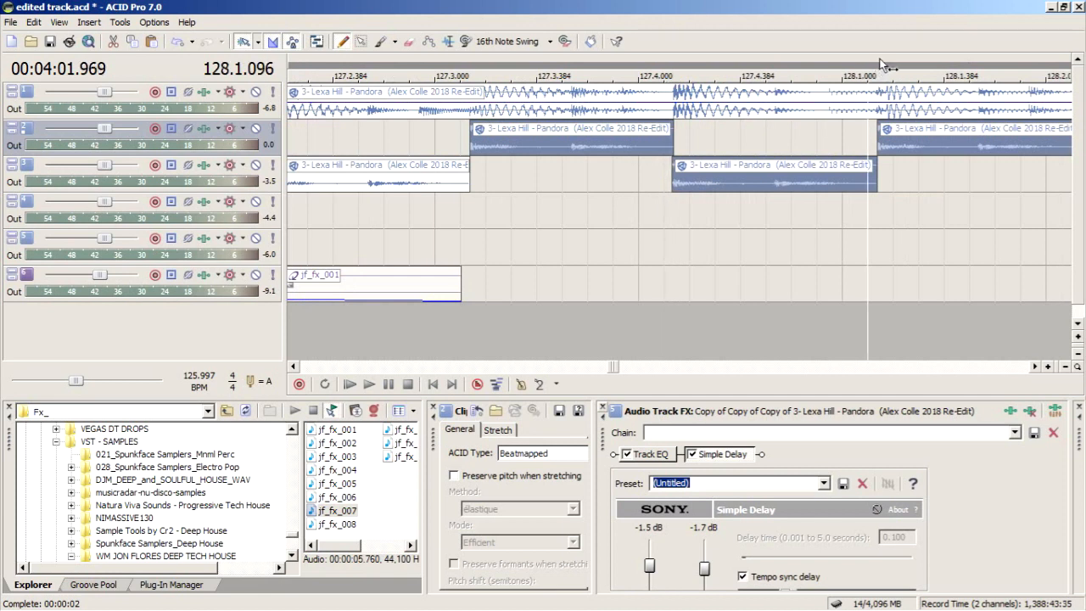
pyautogui.scroll(6, 870, 129)
pyautogui.scroll(2, 870, 129)
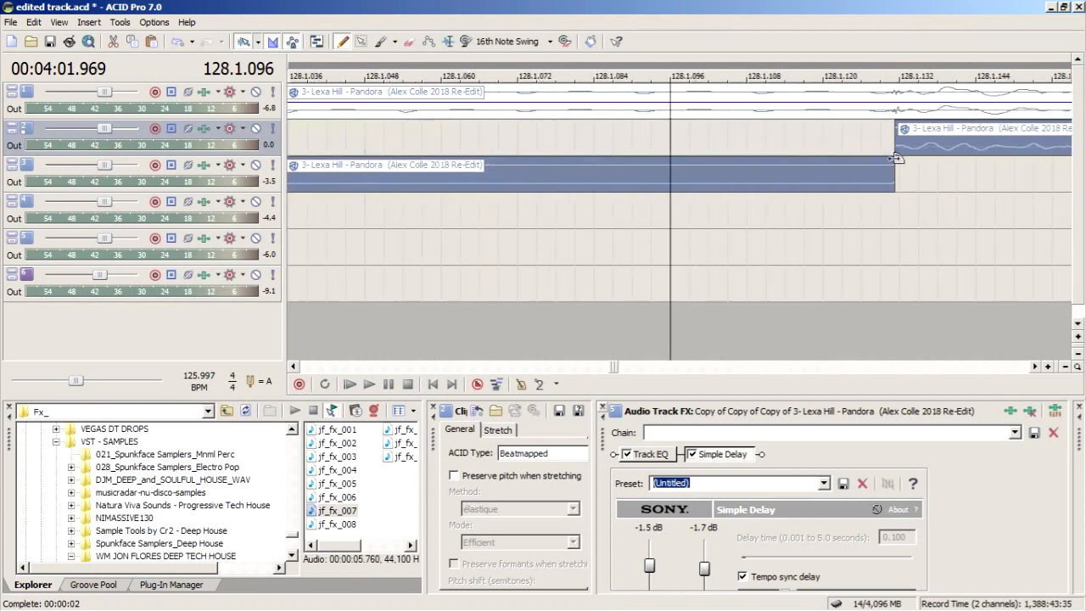
pyautogui.scroll(-8, 824, 129)
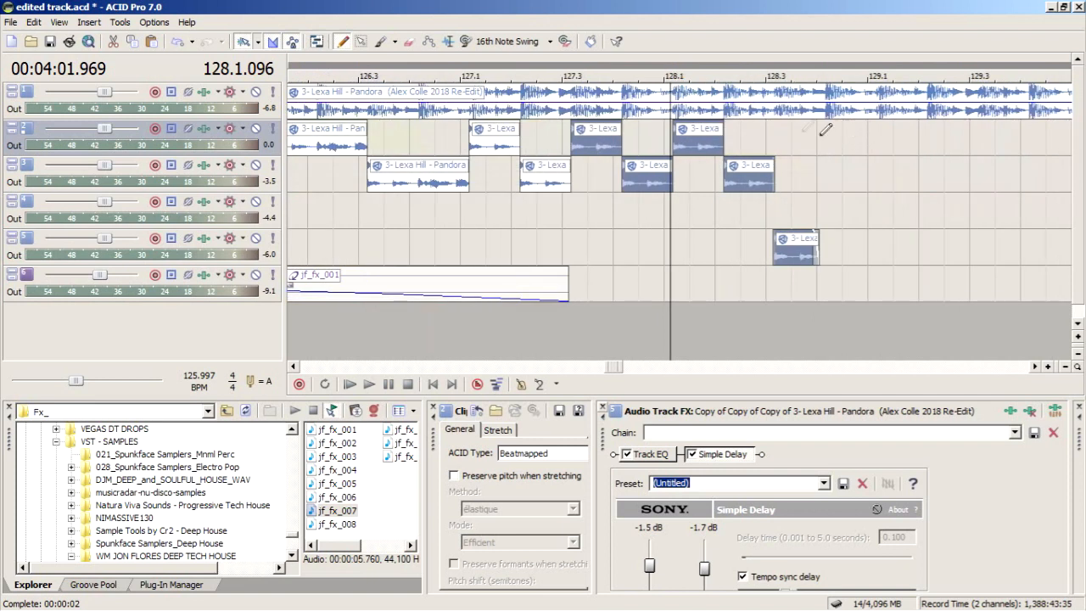
pyautogui.scroll(5, 728, 63)
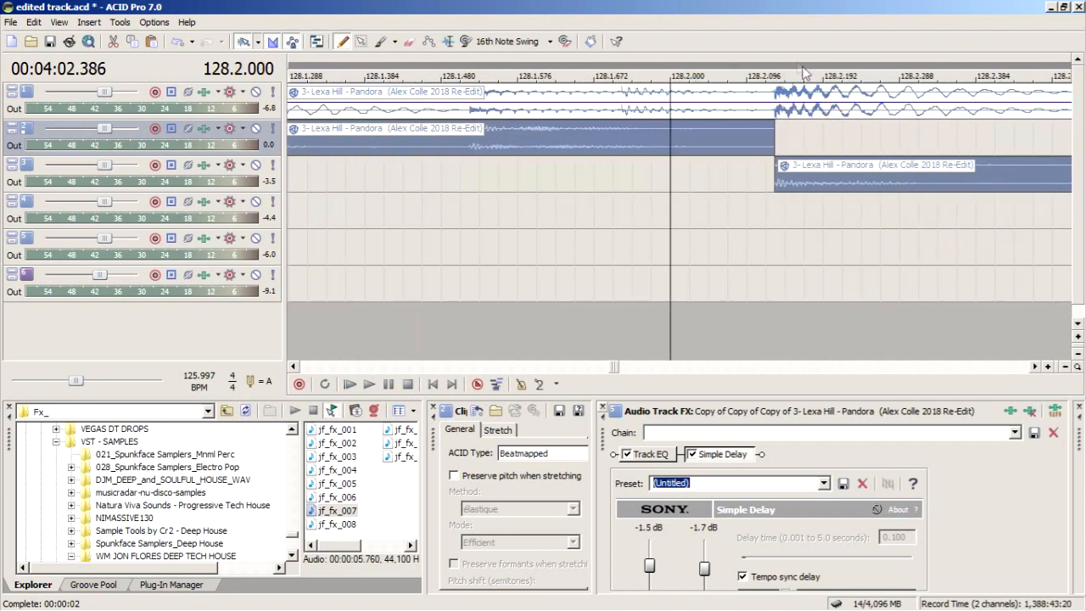
pyautogui.click(776, 54)
pyautogui.scroll(4, 776, 54)
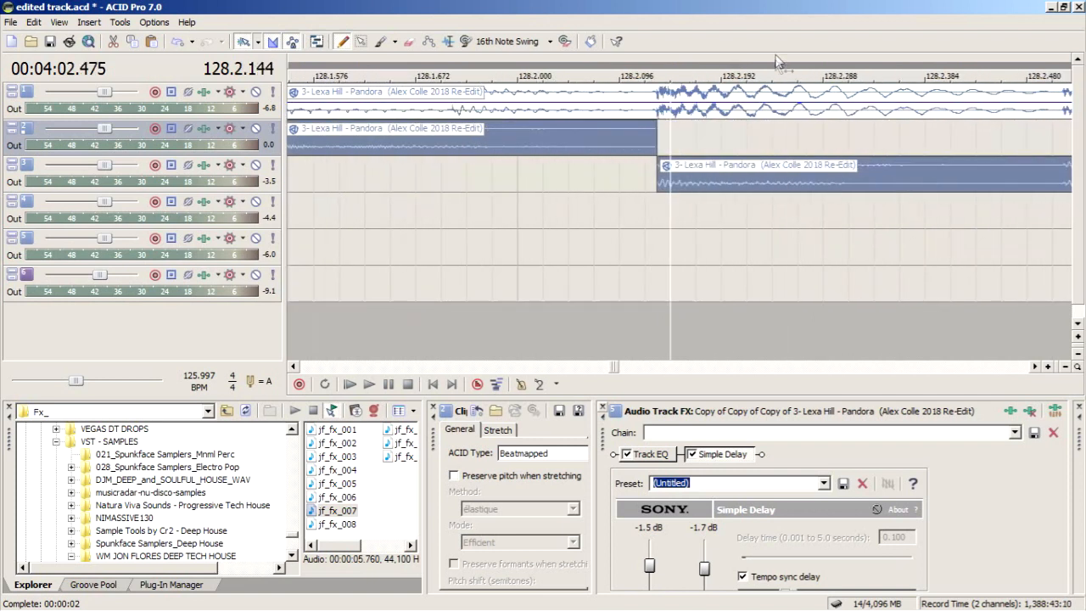
pyautogui.click(590, 56)
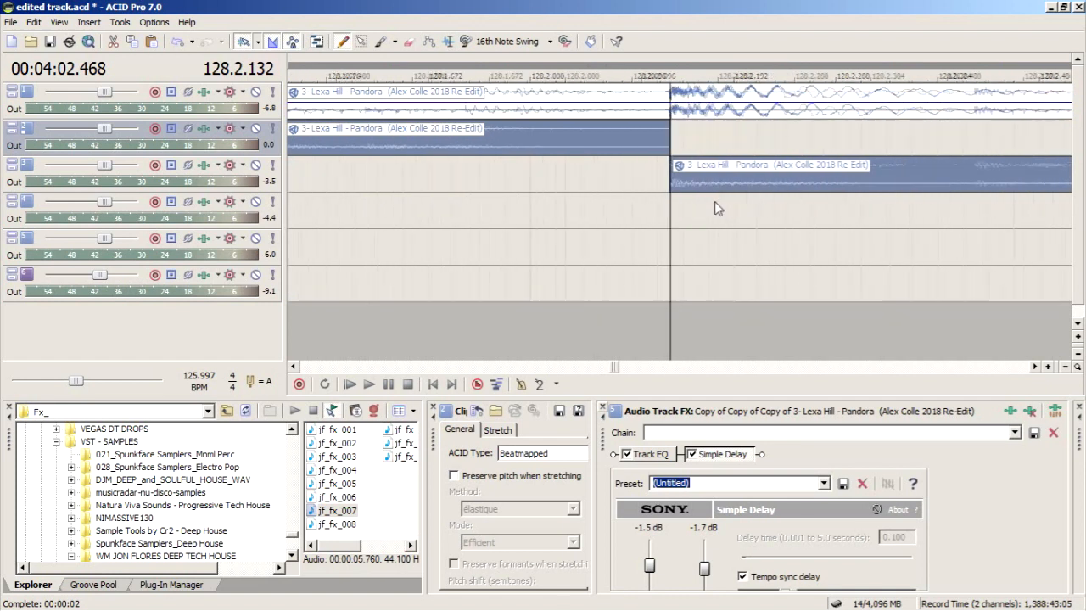
# - Play the arrangement from bar 127.1 to check the aligned clips and the delay throw on track 5
pyautogui.scroll(-9, 715, 201)
pyautogui.click(478, 73)
pyautogui.press('space')
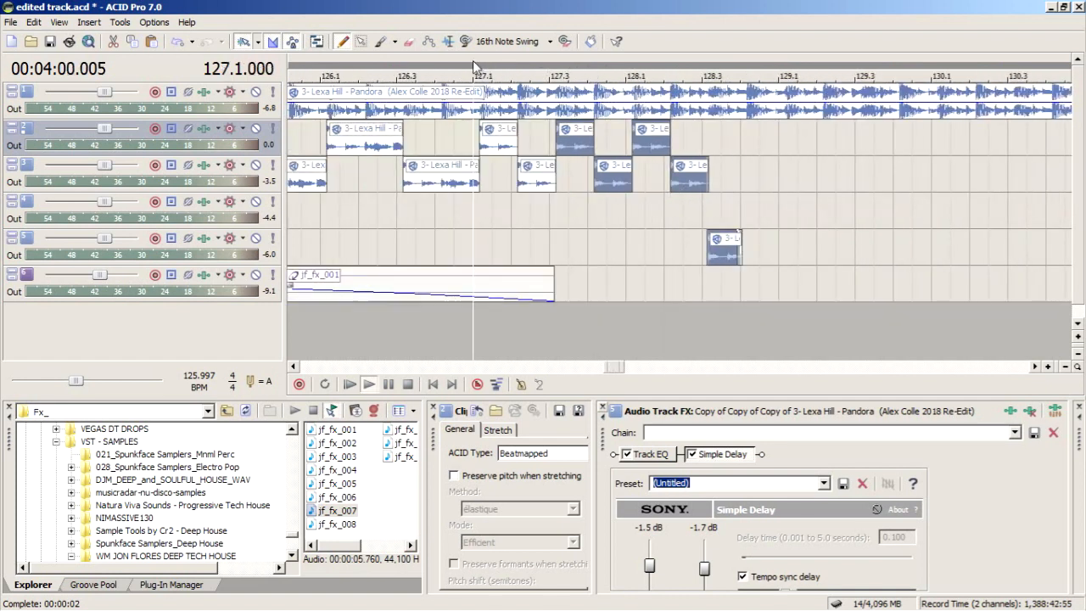
pyautogui.scroll(-1, 478, 74)
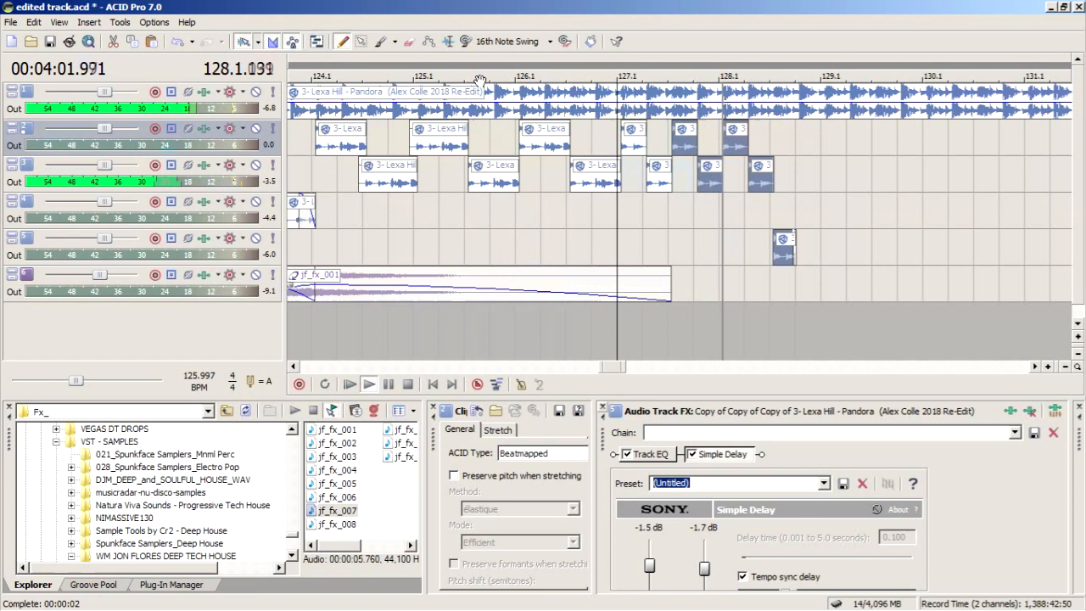
pyautogui.scroll(-2, 492, 88)
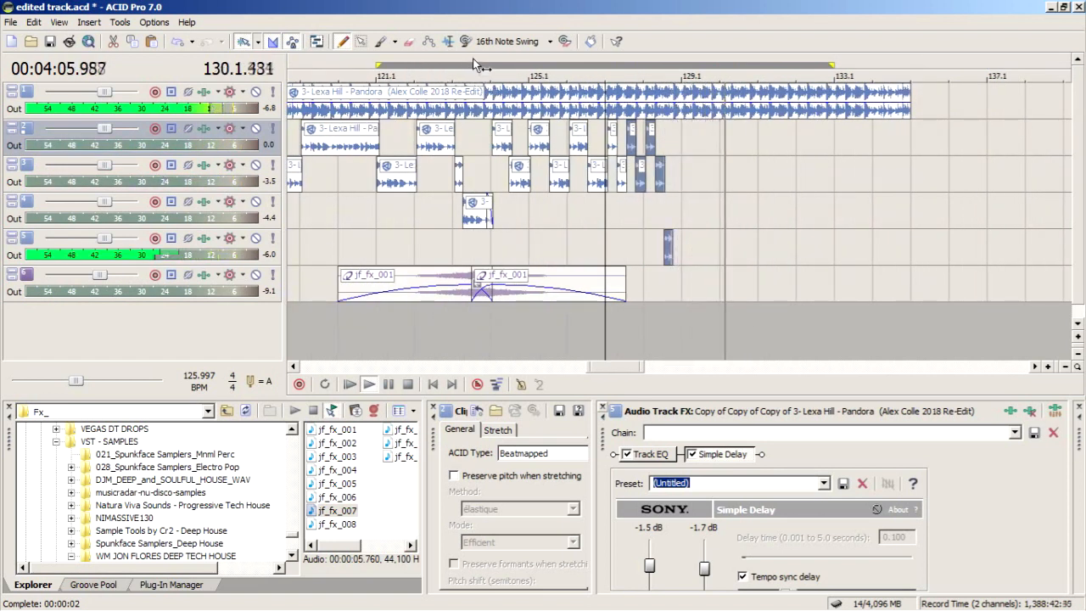
pyautogui.scroll(-3, 472, 60)
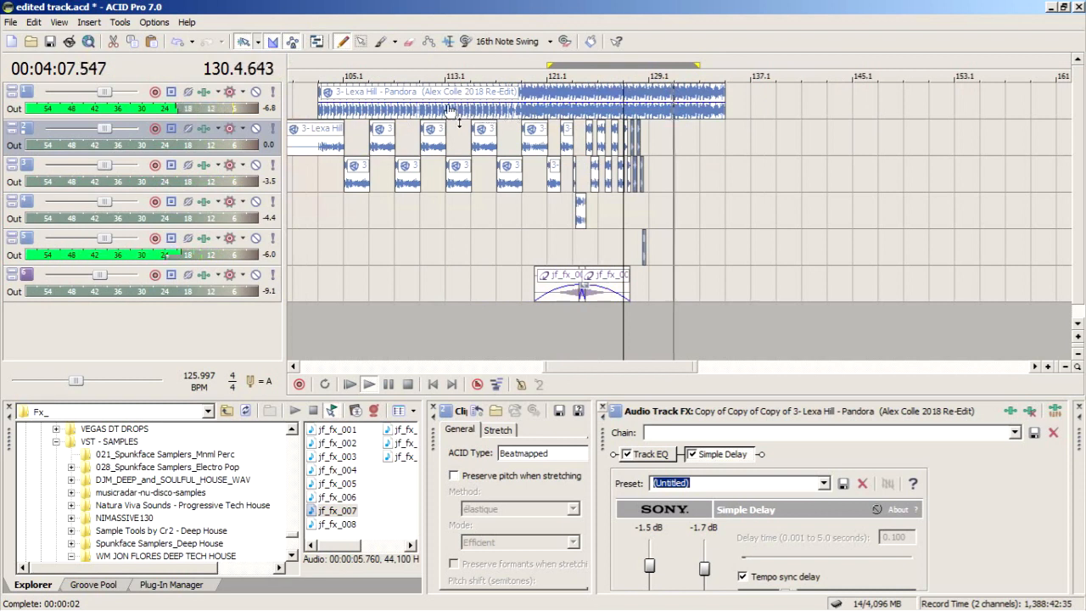
# - Move the track 1 Pandora clip later so that it starts at bar 117.1
pyautogui.click(321, 96)
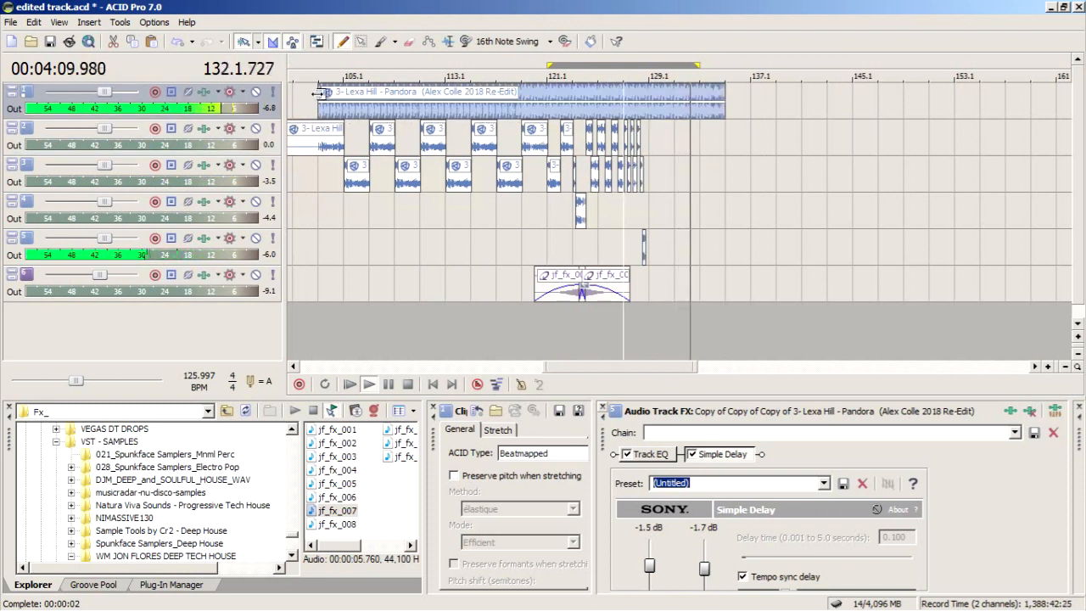
pyautogui.moveTo(361, 116); pyautogui.dragTo(490, 116)
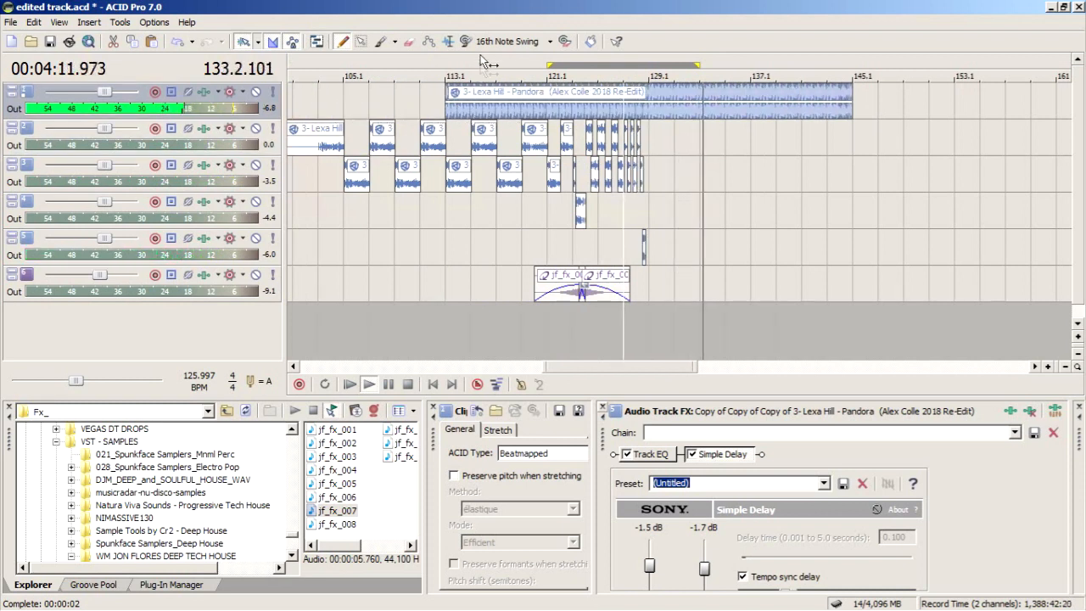
pyautogui.click(449, 65)
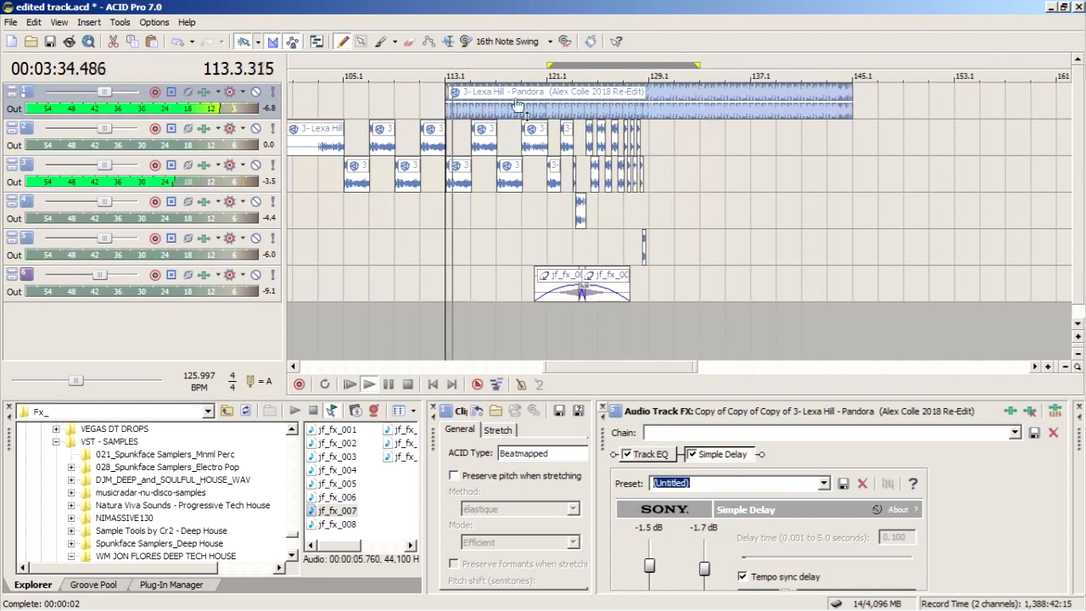
pyautogui.moveTo(514, 117); pyautogui.dragTo(564, 118)
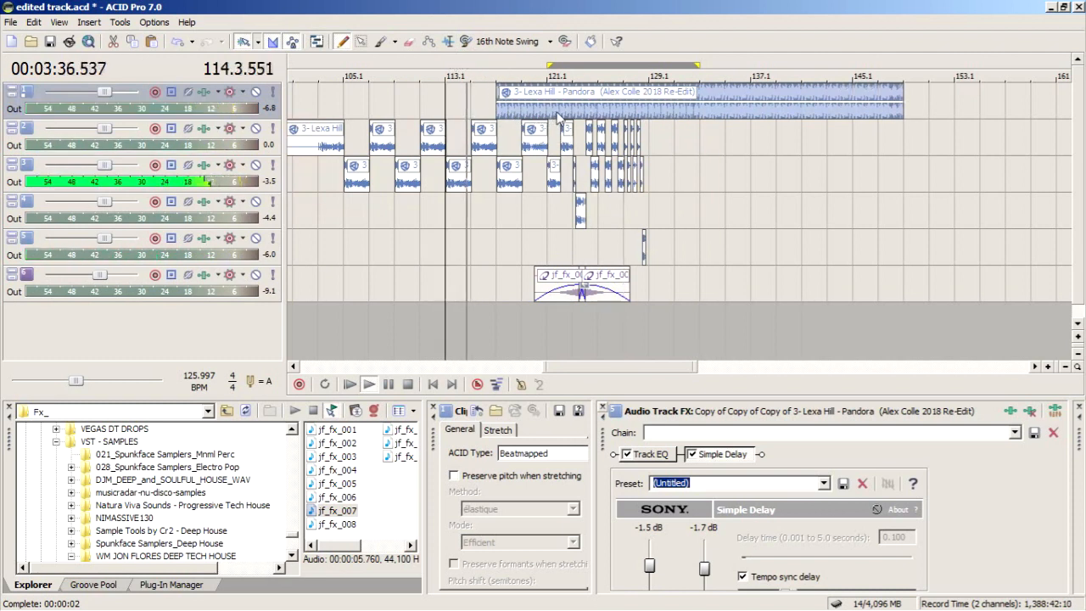
# - Play the arrangement from about bar 119 through the build-up and delay throw, stop playback and save the project
pyautogui.click(521, 66)
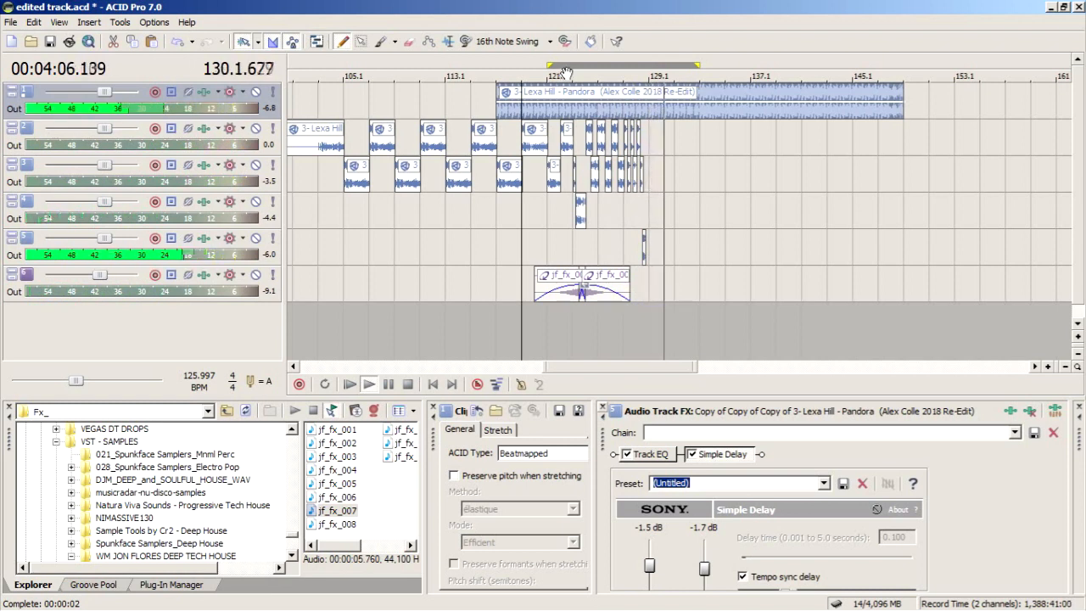
pyautogui.click(409, 385)
pyautogui.click(50, 43)
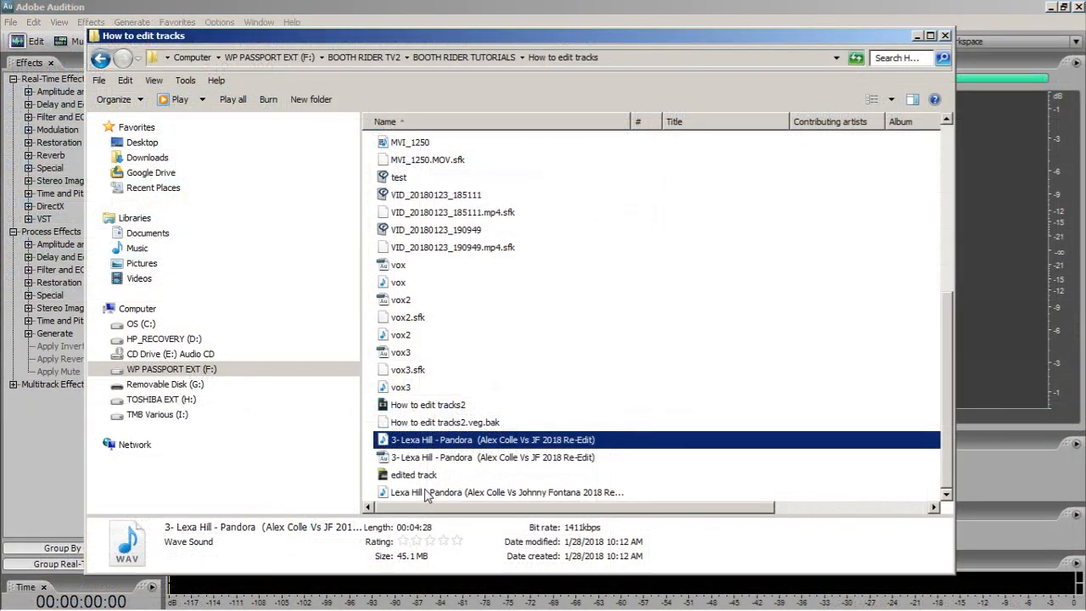
# - Open "Lexa Hill - Pandora (Alex Colle Vs Johnny Fontana 2018 Re-edit).wav" from the How to edit tracks folder in Adobe Audition
pyautogui.click(403, 494)
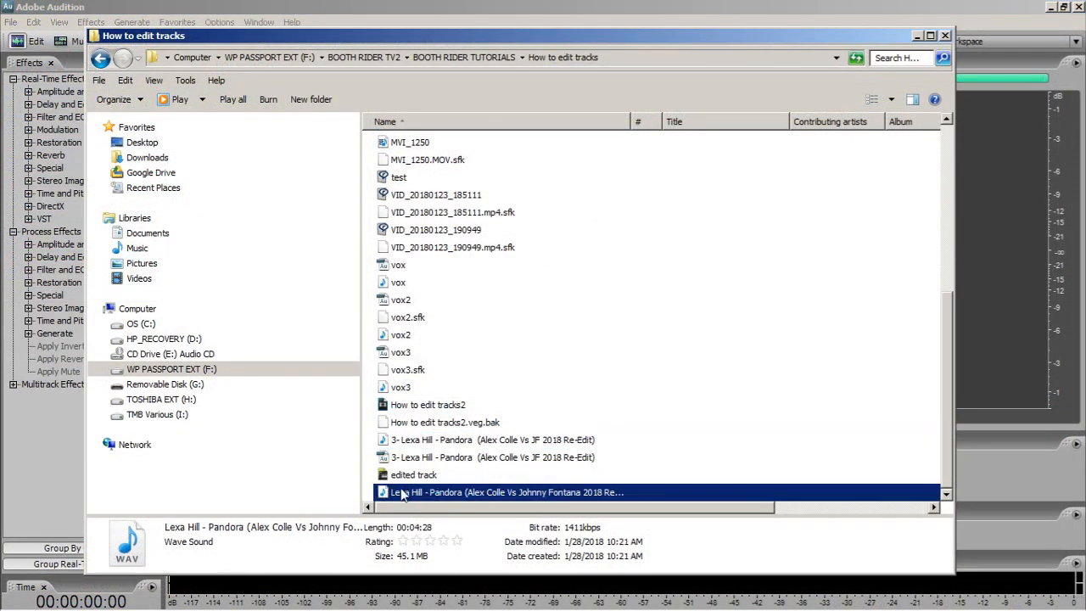
pyautogui.moveTo(1001, 270); pyautogui.dragTo(1009, 339)
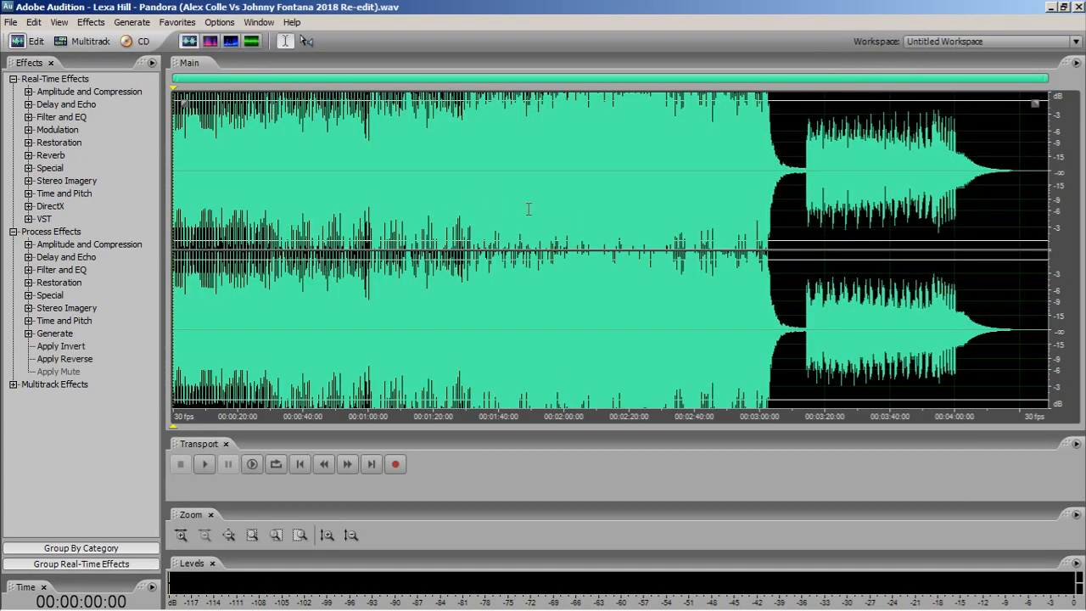
pyautogui.click(578, 224)
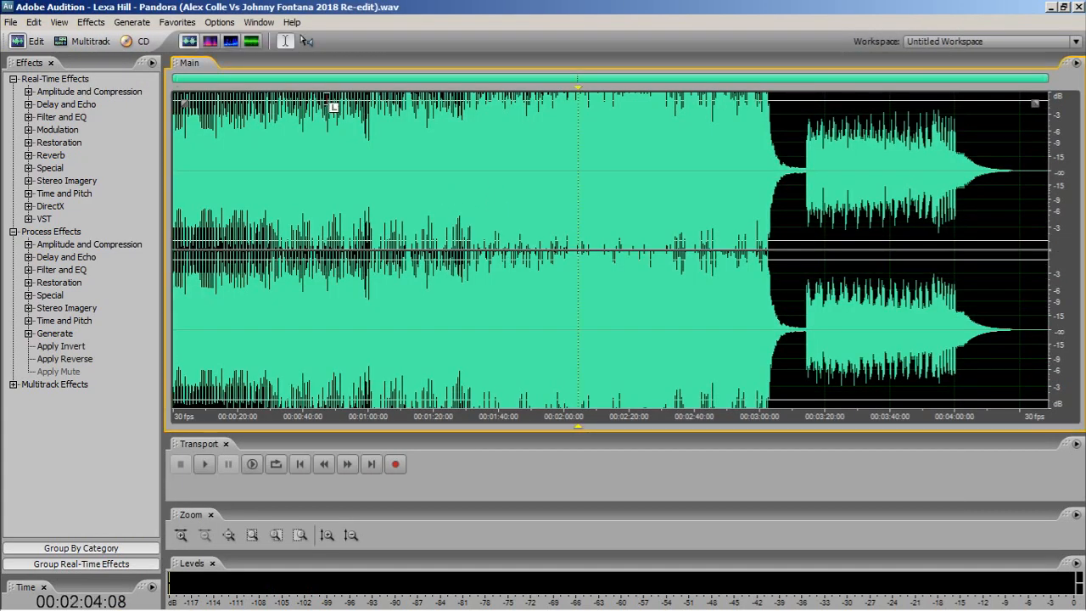
# - Apply Hard Limiting to the whole file with maximum amplitude -1 dB, lookahead 7 ms and release 150 ms, and save the WAV file
pyautogui.click(92, 22)
pyautogui.moveTo(153, 106)
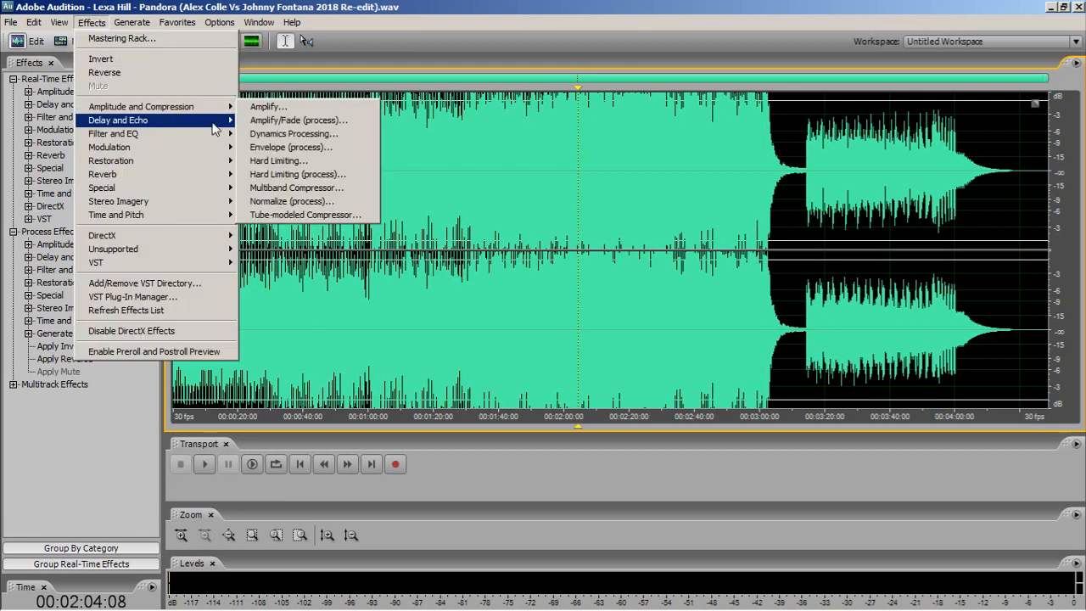
pyautogui.click(334, 174)
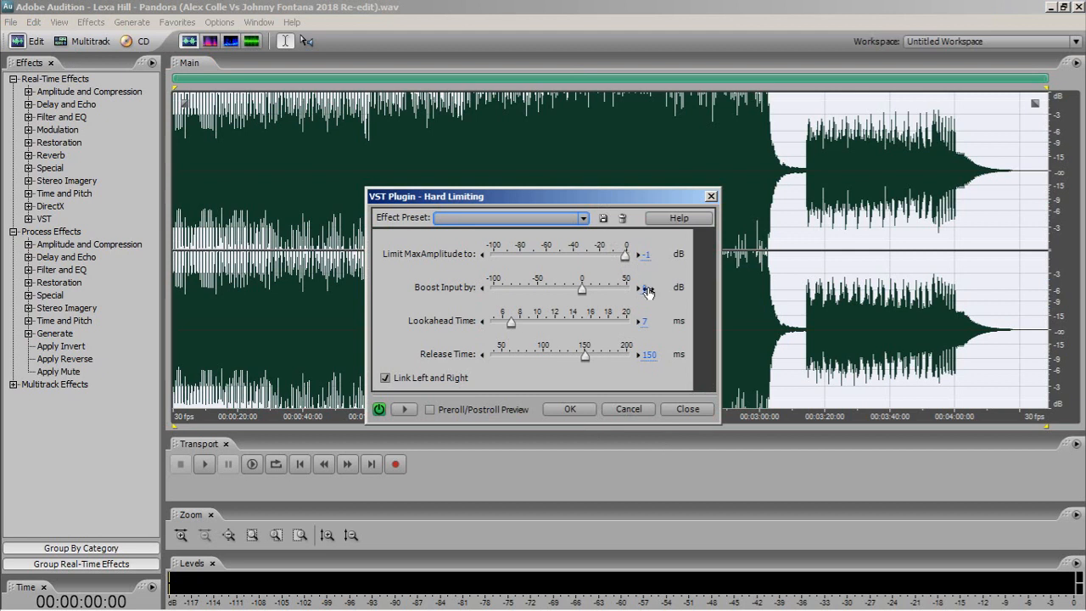
pyautogui.click(570, 410)
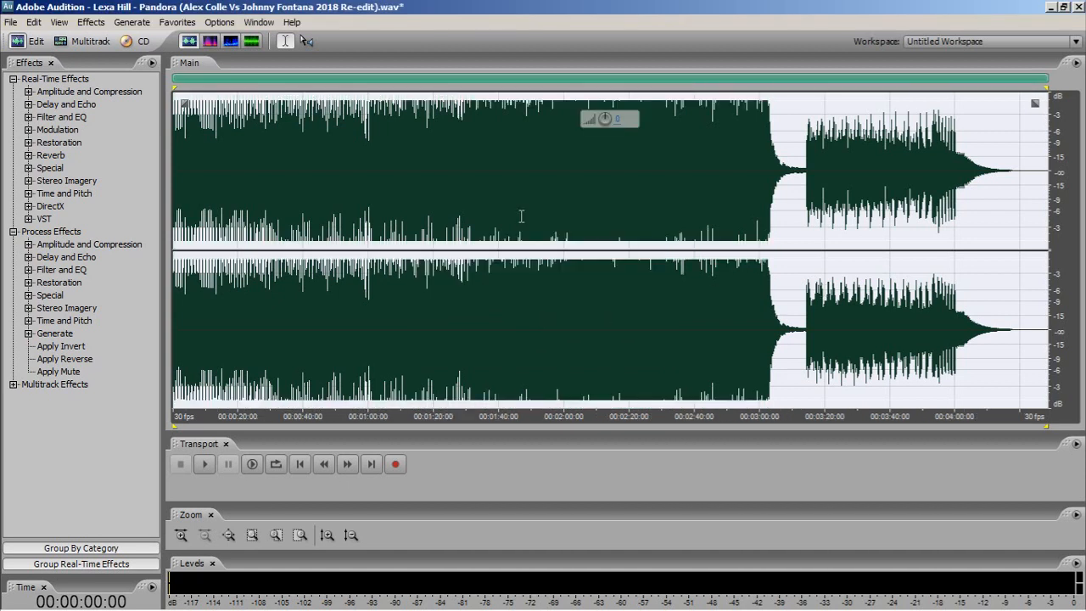
pyautogui.click(12, 22)
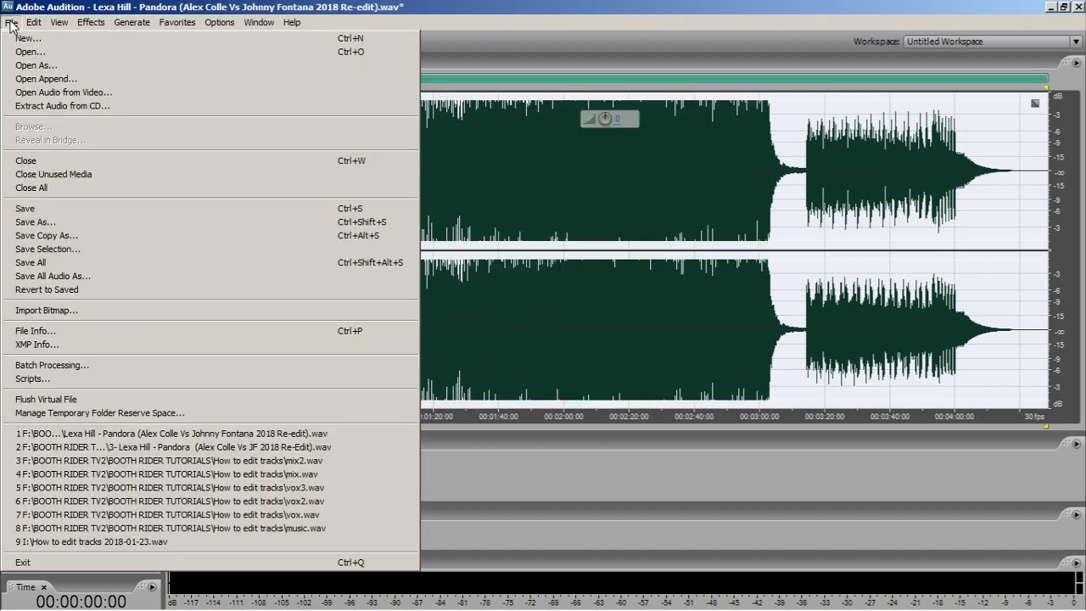
pyautogui.click(100, 213)
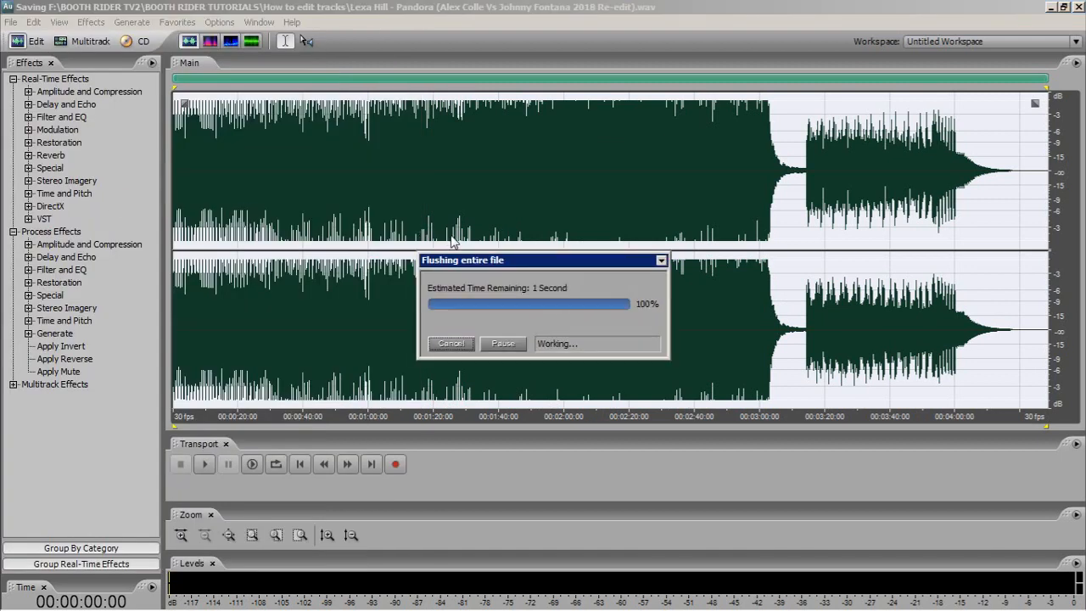